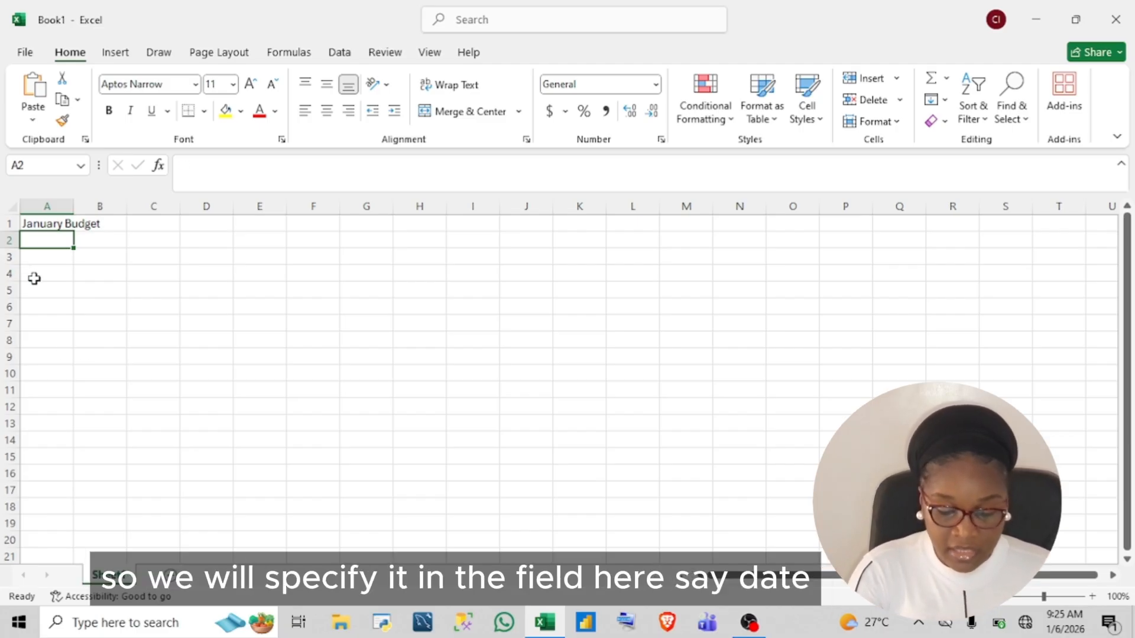
# Enter the column headers date, category, description and amount in cells A2 to D2.
pyautogui.write('date')
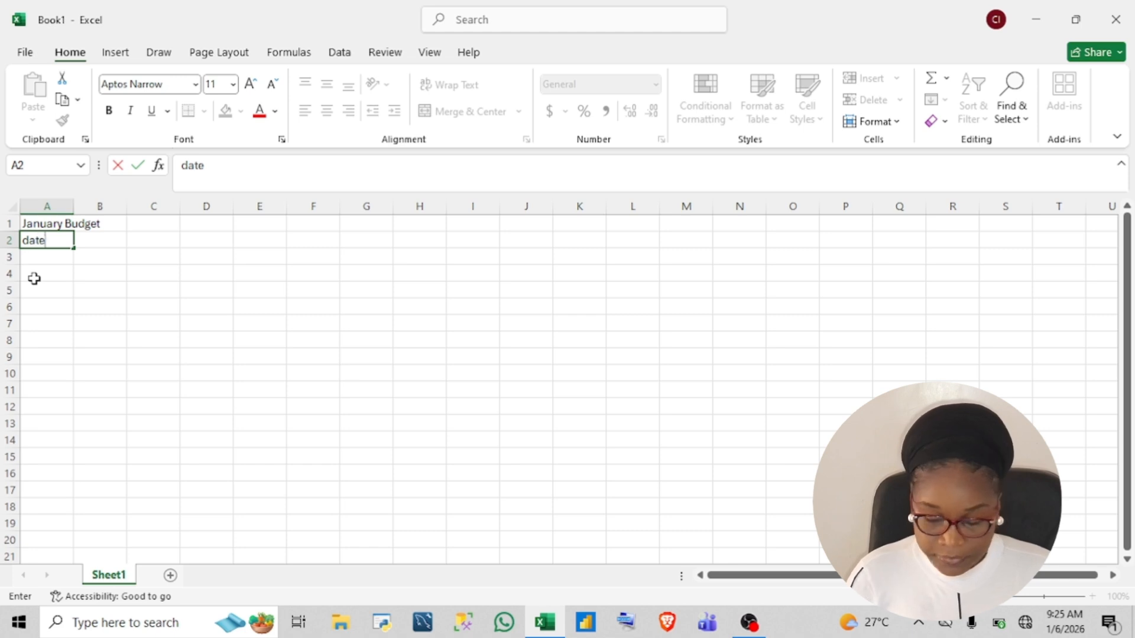
pyautogui.press('Tab')
pyautogui.write('c')
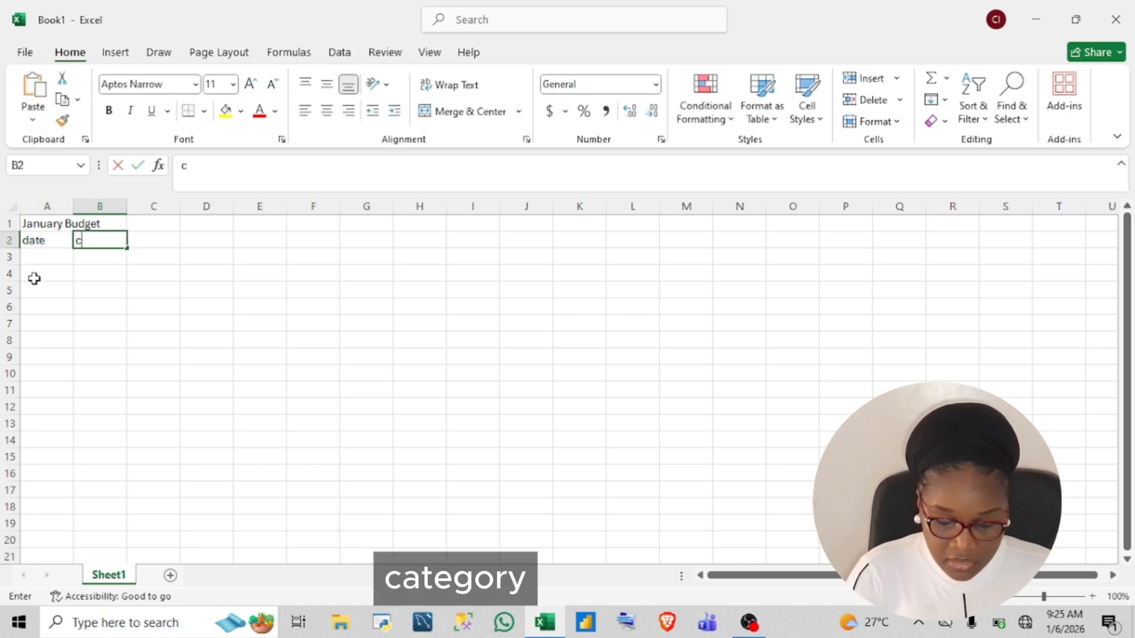
pyautogui.write('ategory')
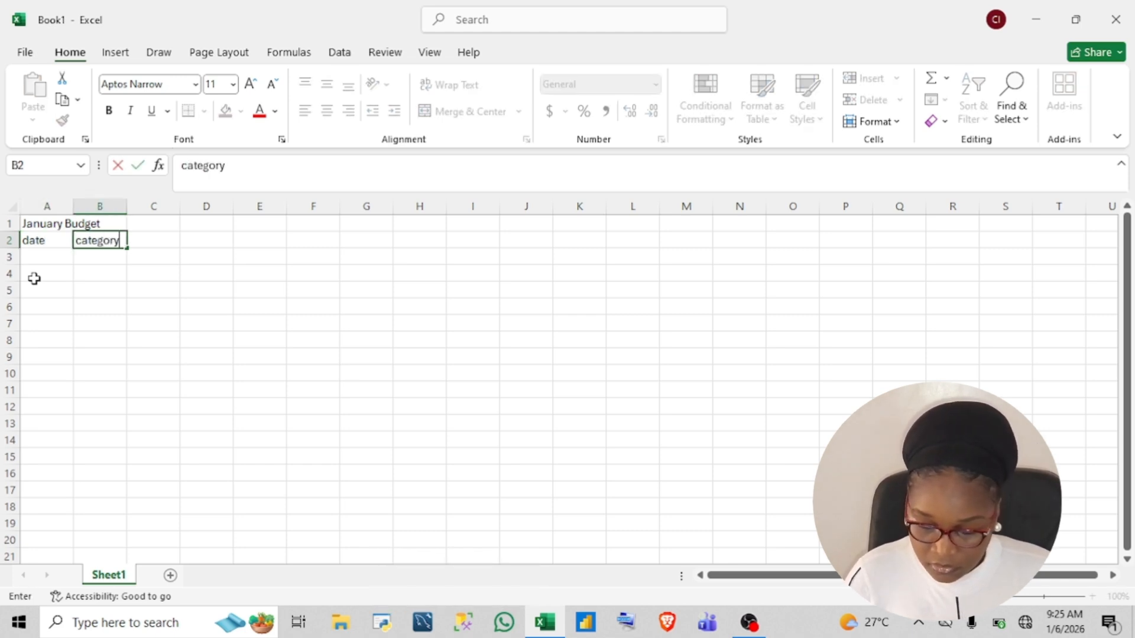
pyautogui.press('Tab')
pyautogui.write('des')
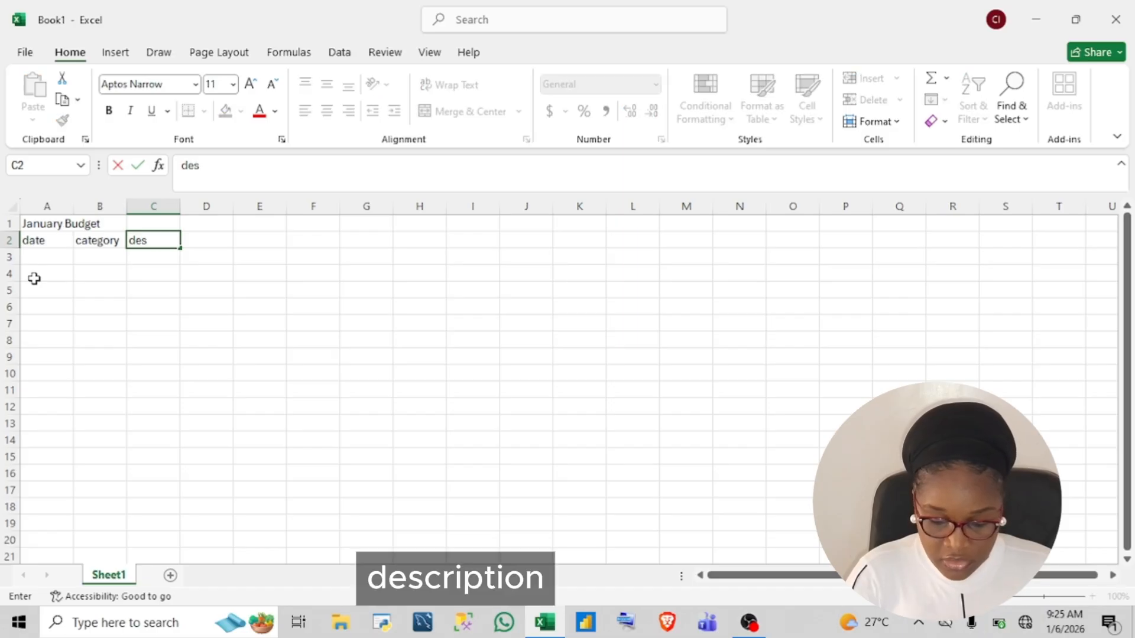
pyautogui.write('cript')
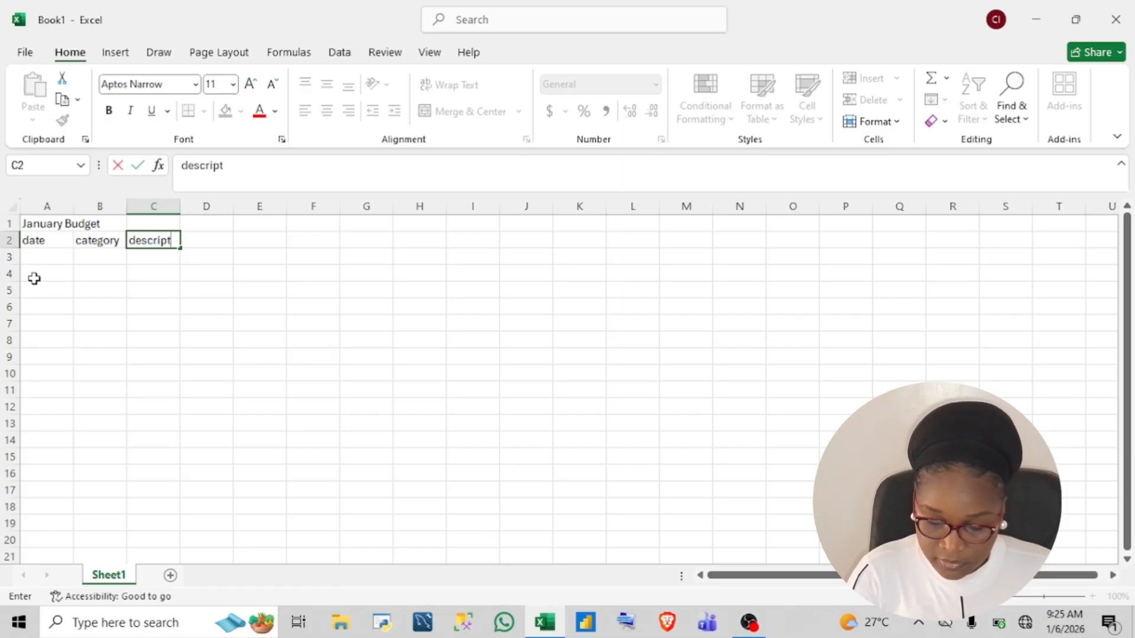
pyautogui.write('ion')
pyautogui.press('Tab')
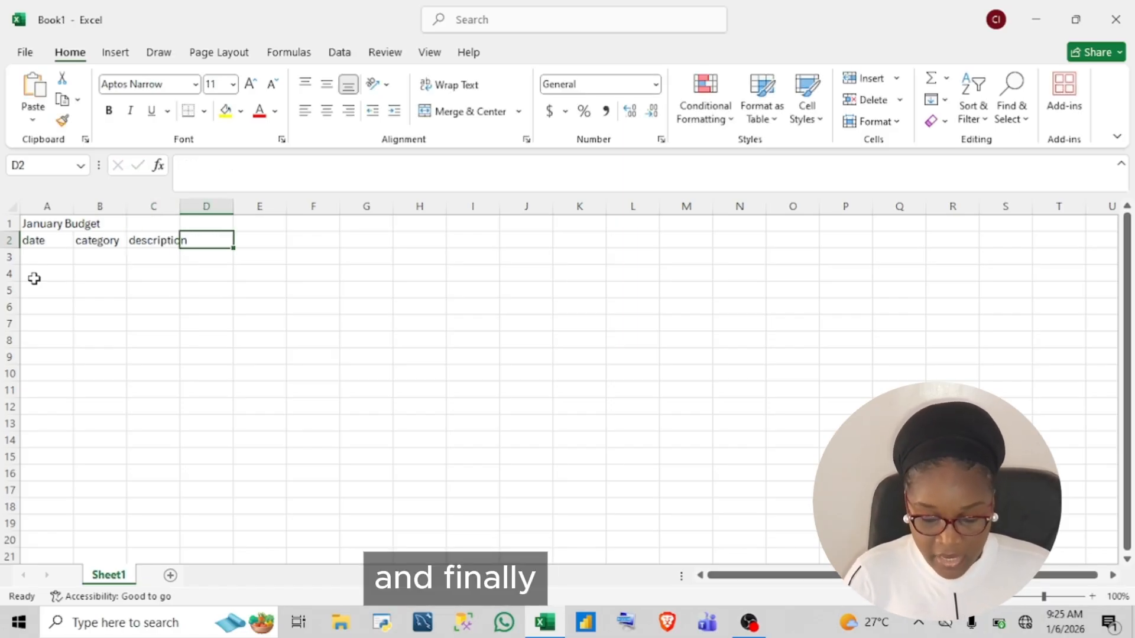
pyautogui.write('amount')
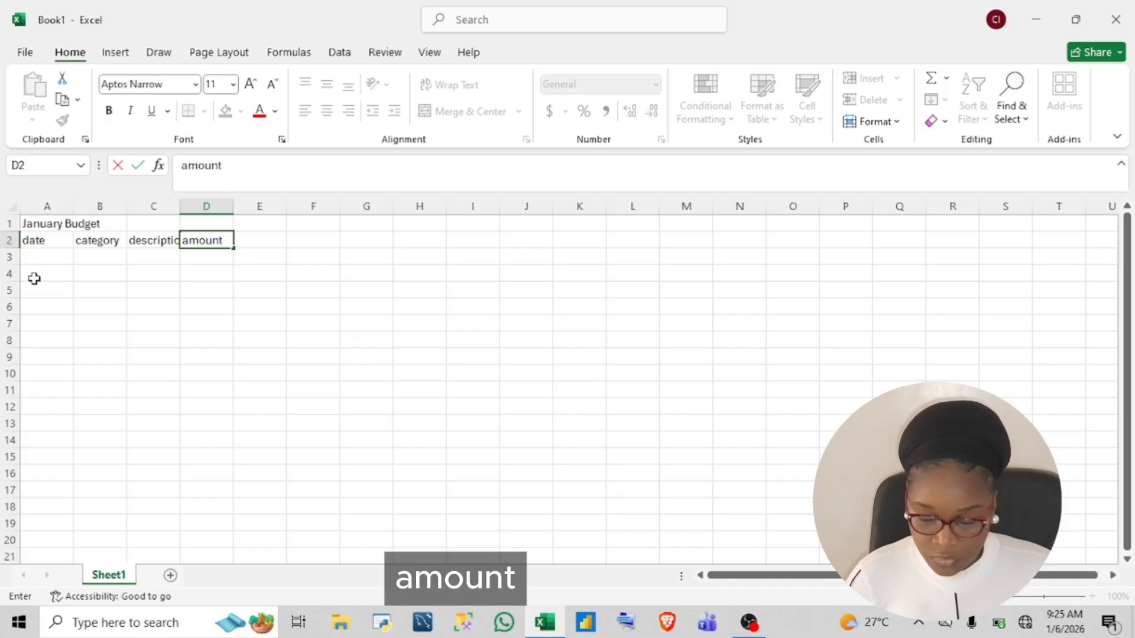
pyautogui.press('Return')
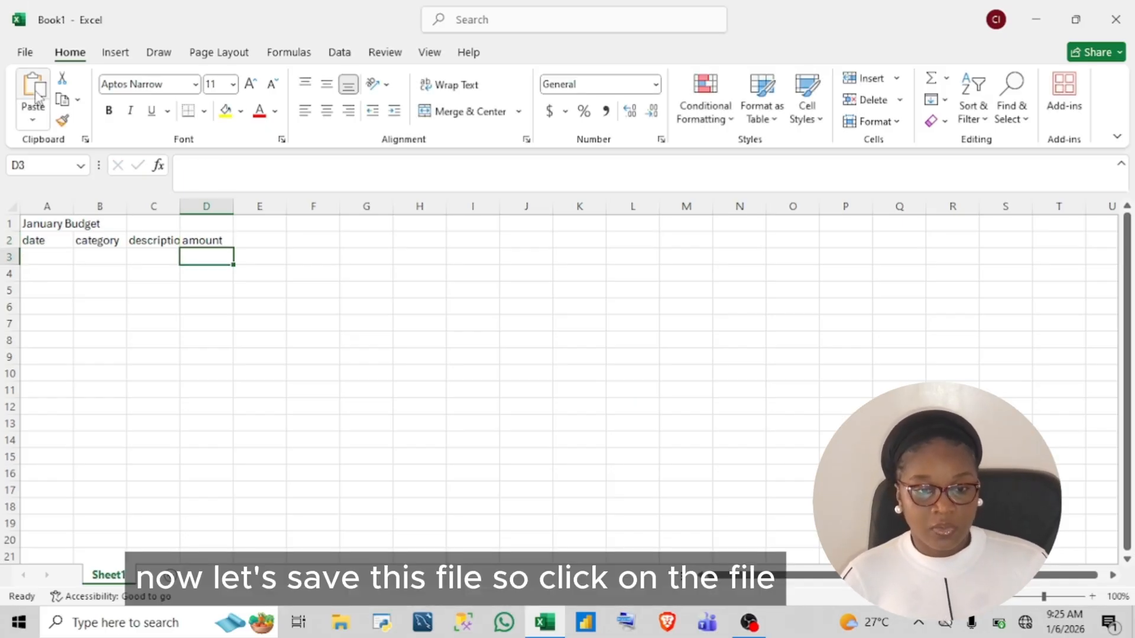
# Save the workbook to the Desktop as an Excel Workbook named January_budget.
pyautogui.click(24, 53)
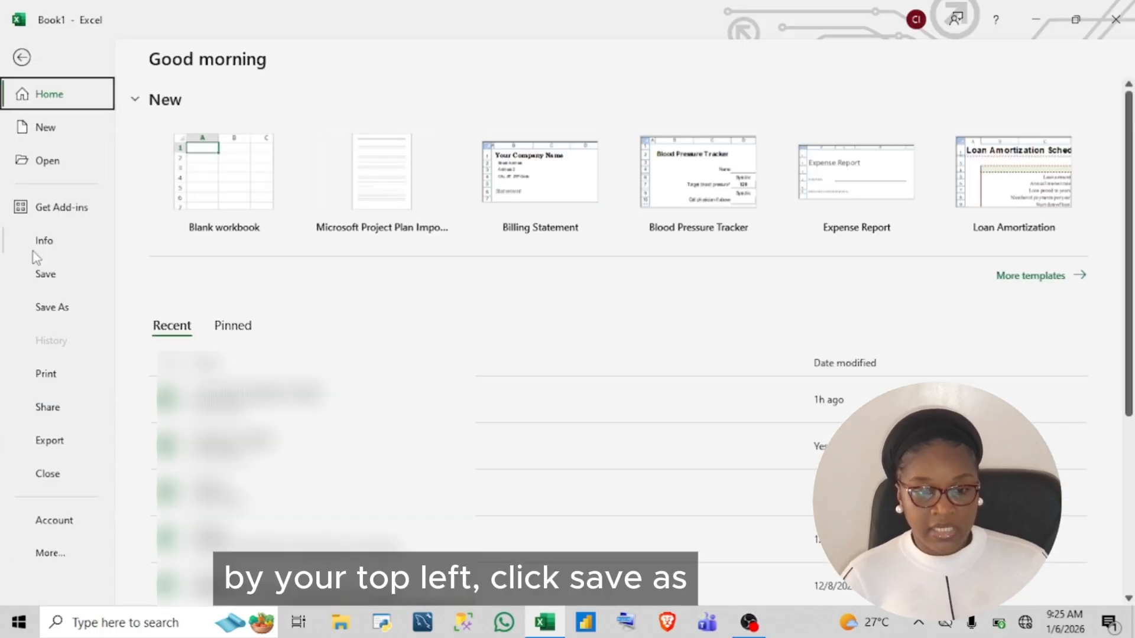
pyautogui.click(53, 308)
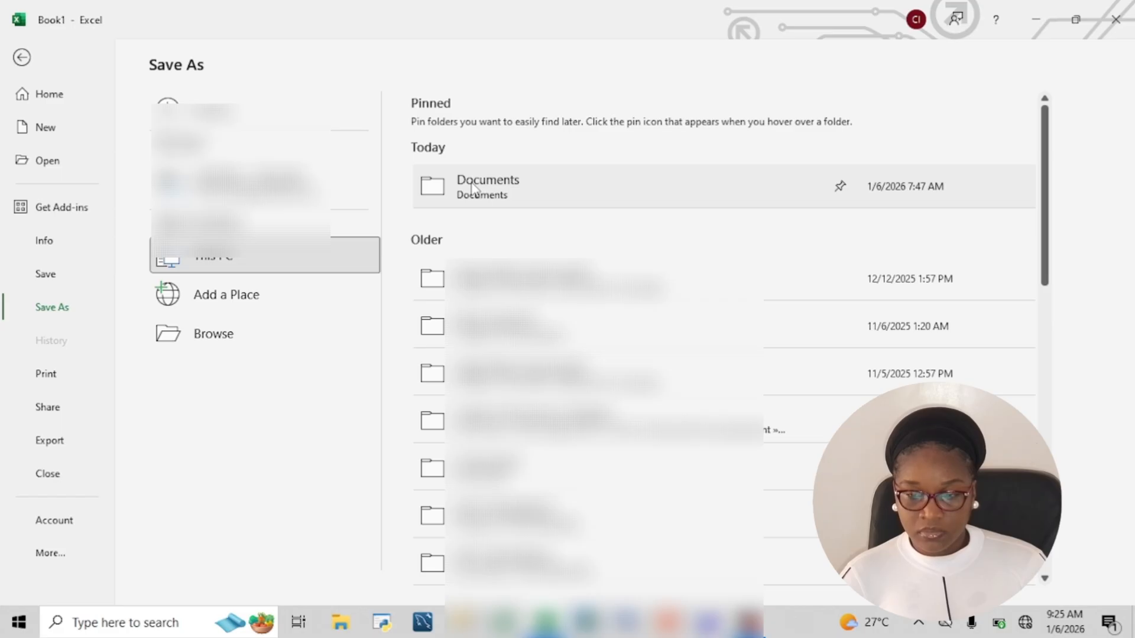
pyautogui.click(472, 187)
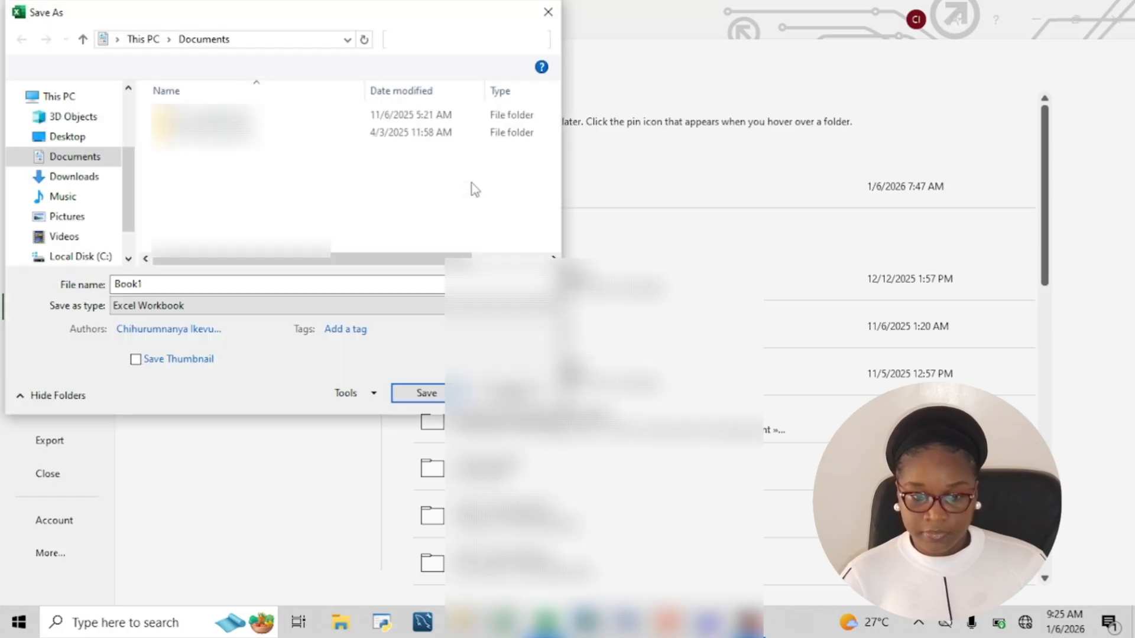
pyautogui.moveTo(406, 9); pyautogui.dragTo(663, 18)
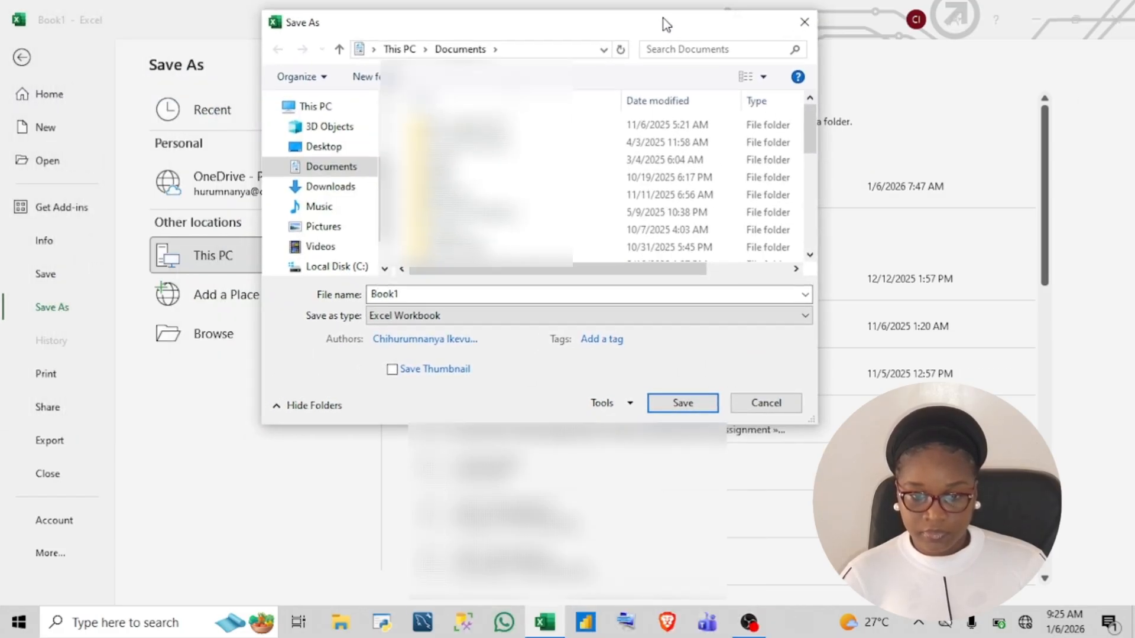
pyautogui.doubleClick(408, 300)
pyautogui.press('BackSpace')
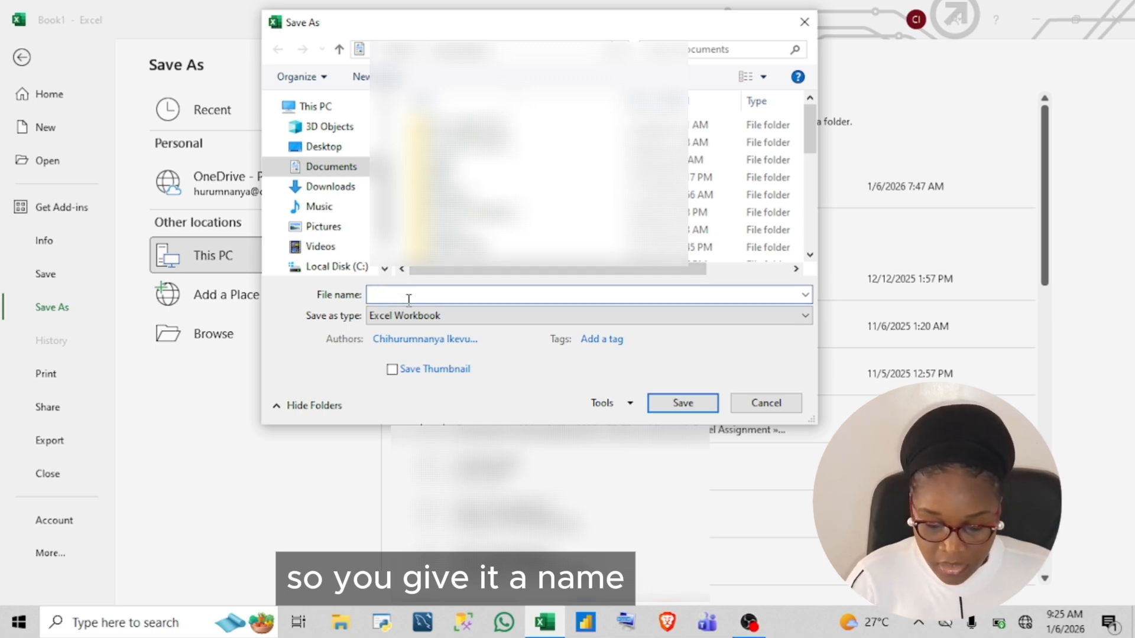
pyautogui.write('Janua')
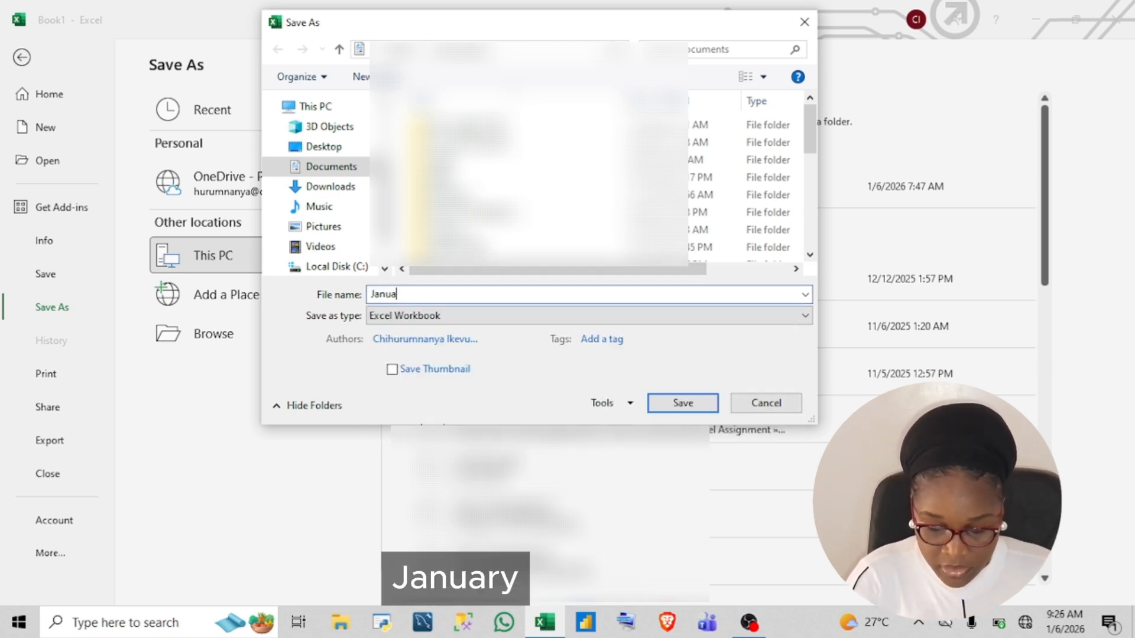
pyautogui.write('ry')
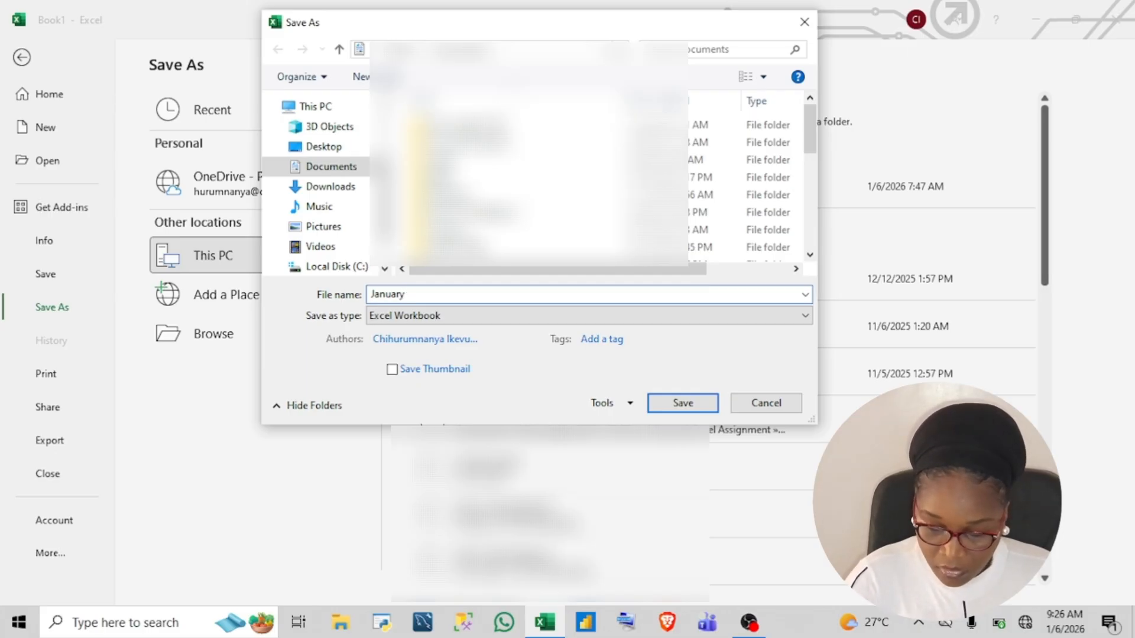
pyautogui.write(' bu')
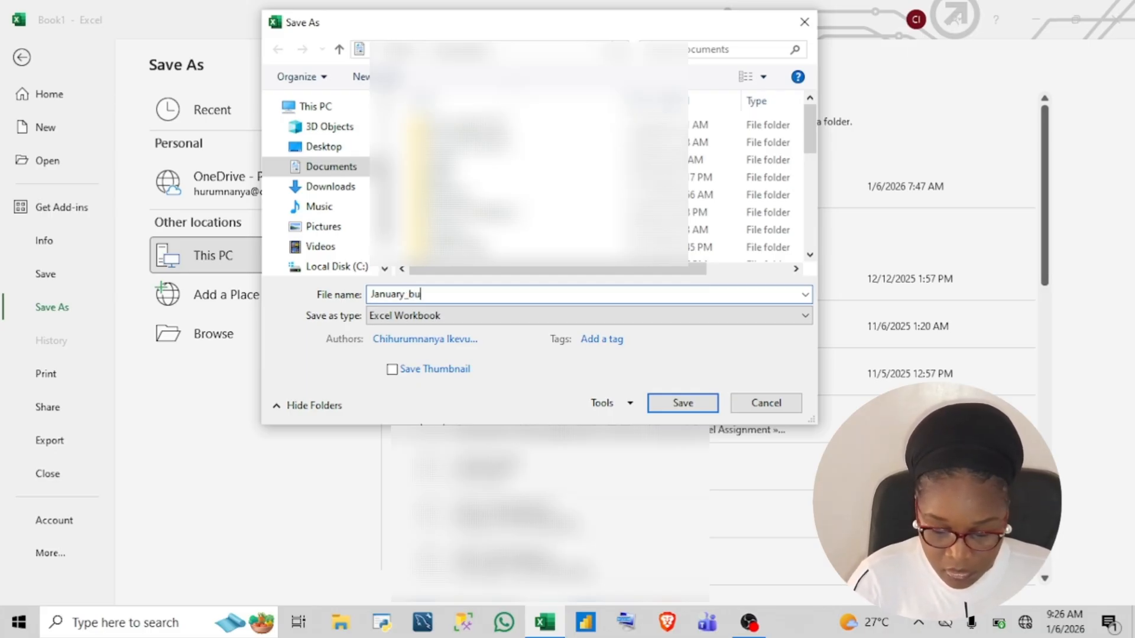
pyautogui.write('dget')
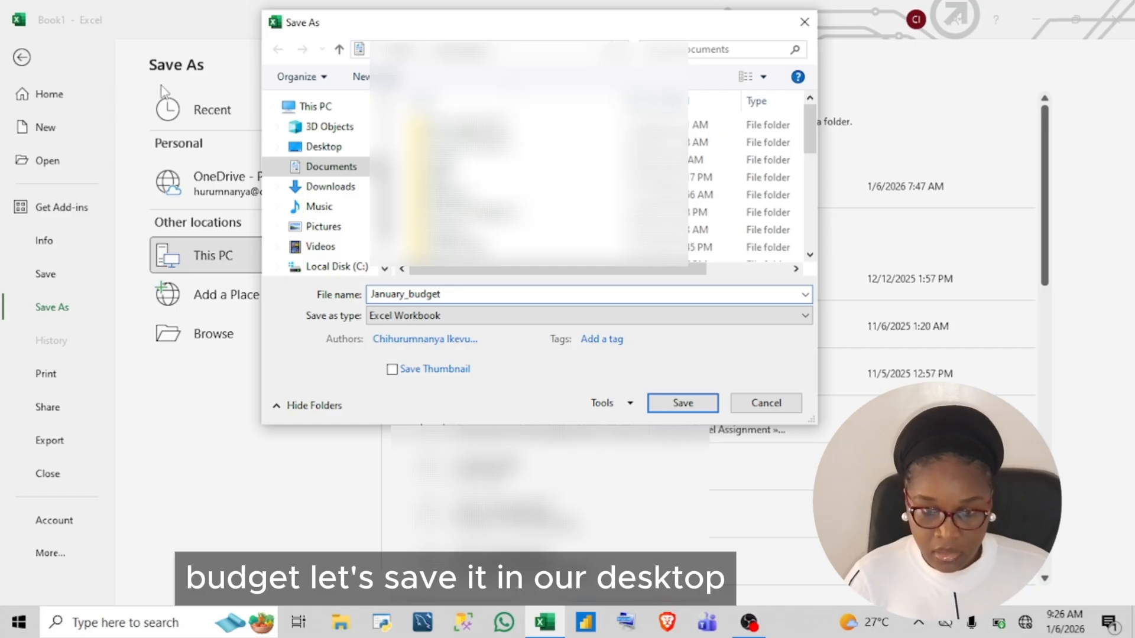
pyautogui.click(303, 150)
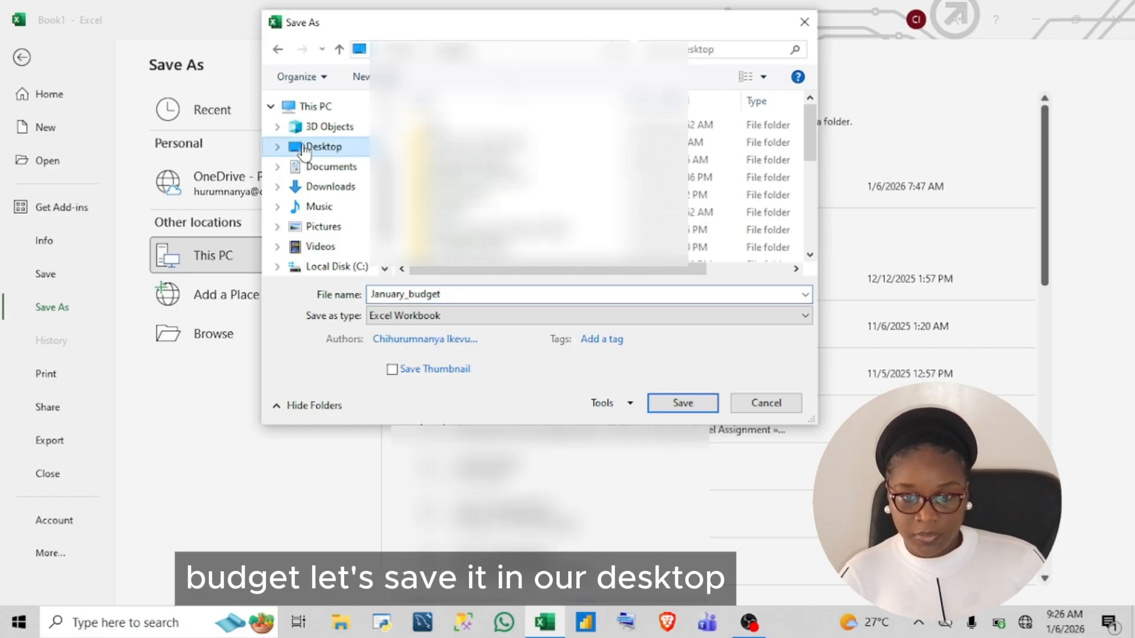
pyautogui.click(682, 403)
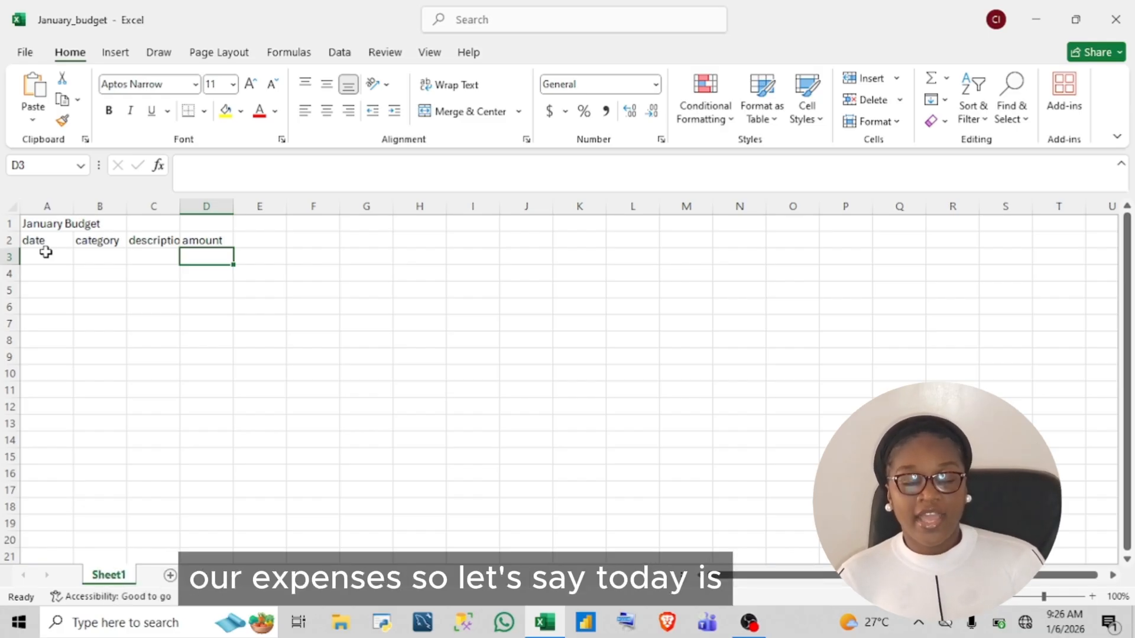
# Enter the date 1/5/2026 in cell A3 under the date header.
pyautogui.click(35, 260)
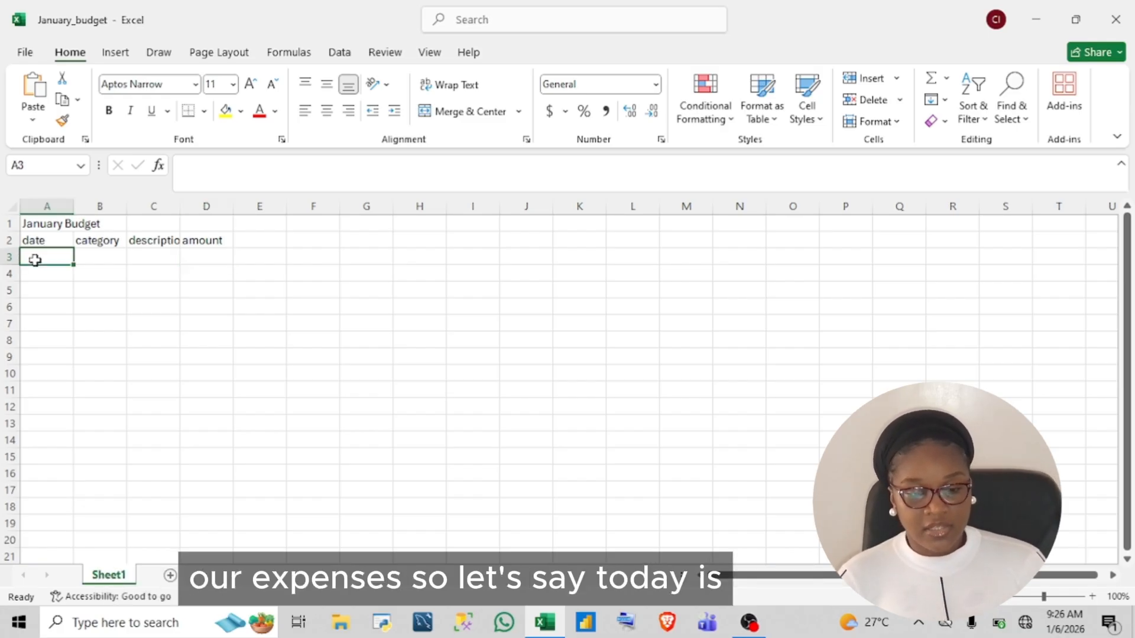
pyautogui.write('1')
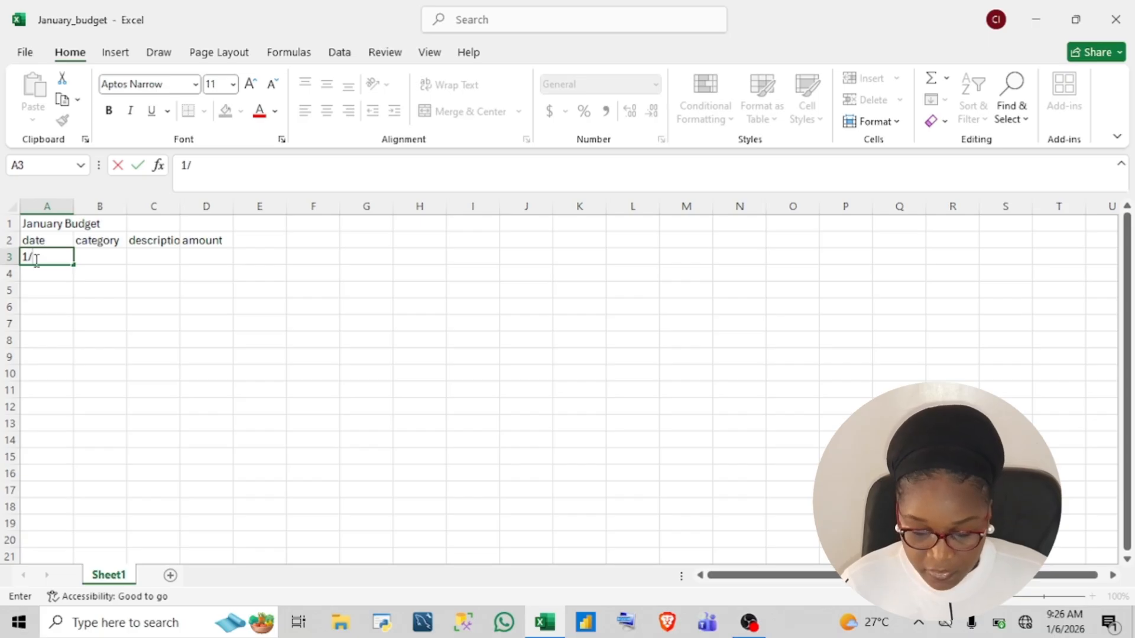
pyautogui.write('/5/292')
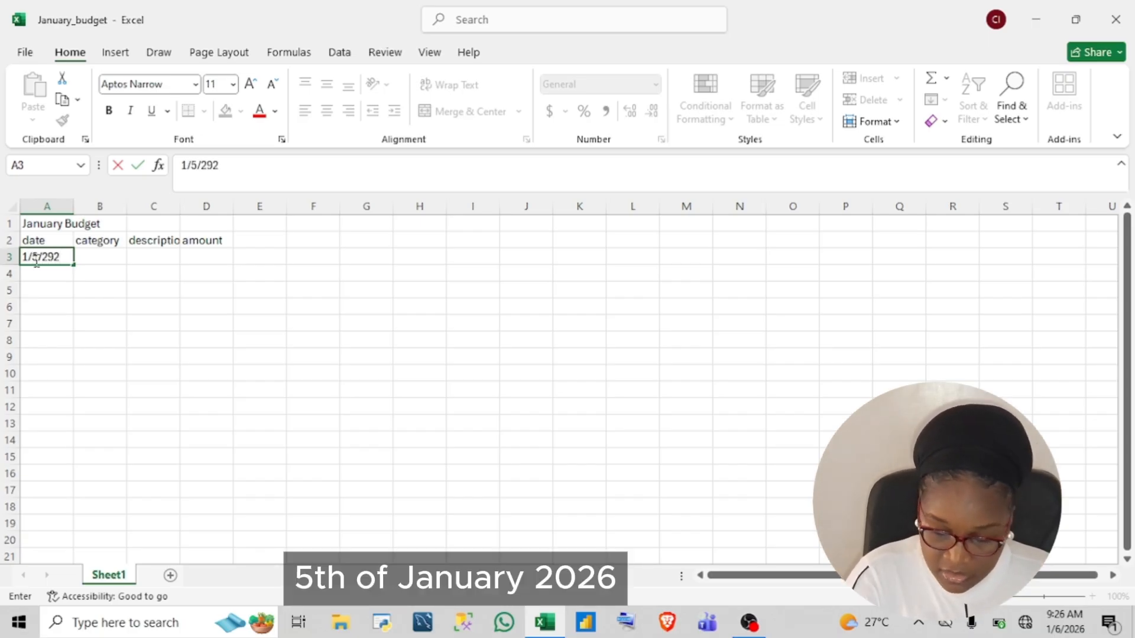
pyautogui.press('BackSpace')
pyautogui.press('BackSpace')
pyautogui.write('026')
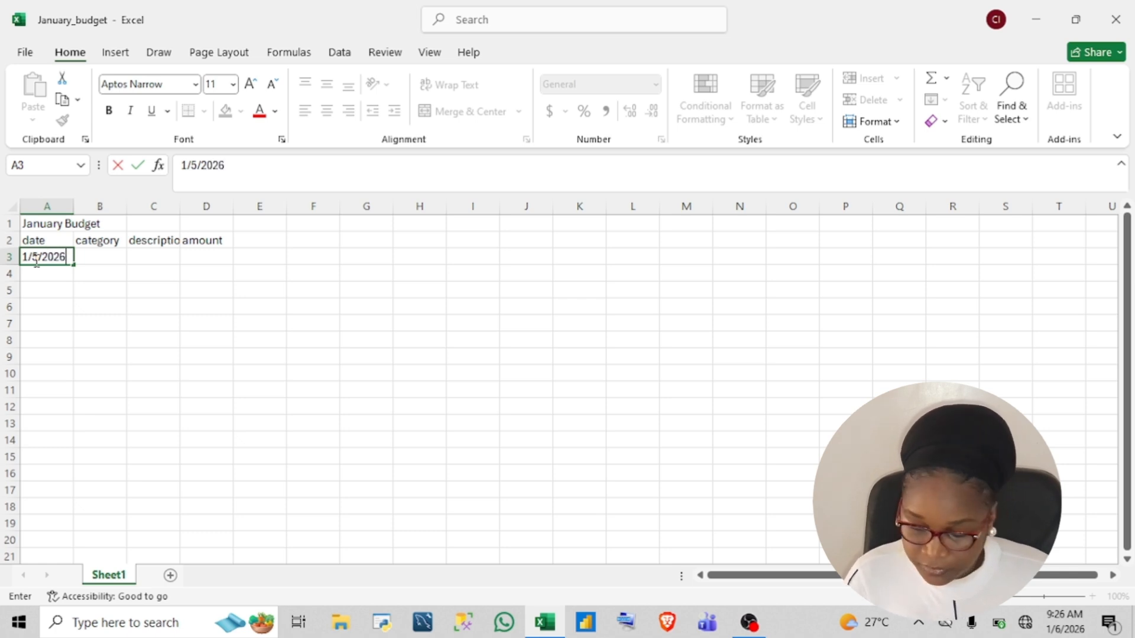
pyautogui.press('Tab')
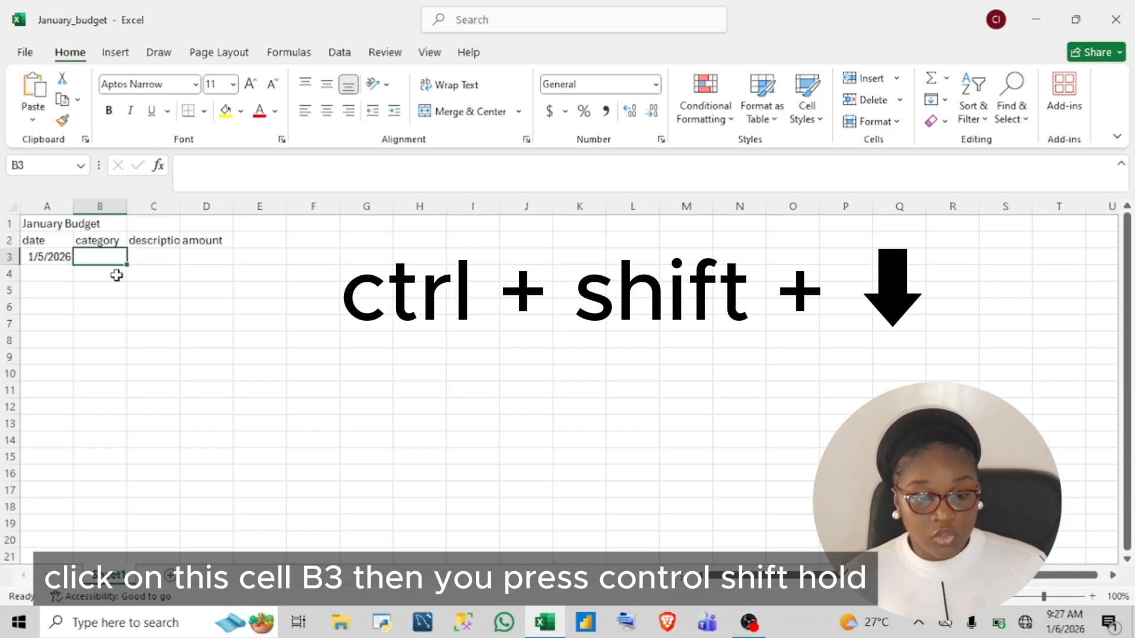
# Start a data validation rule for the category column from B3 down to the last row, allowing a List with an in-cell dropdown.
pyautogui.hotkey('ctrl', 'shift', 'Down')
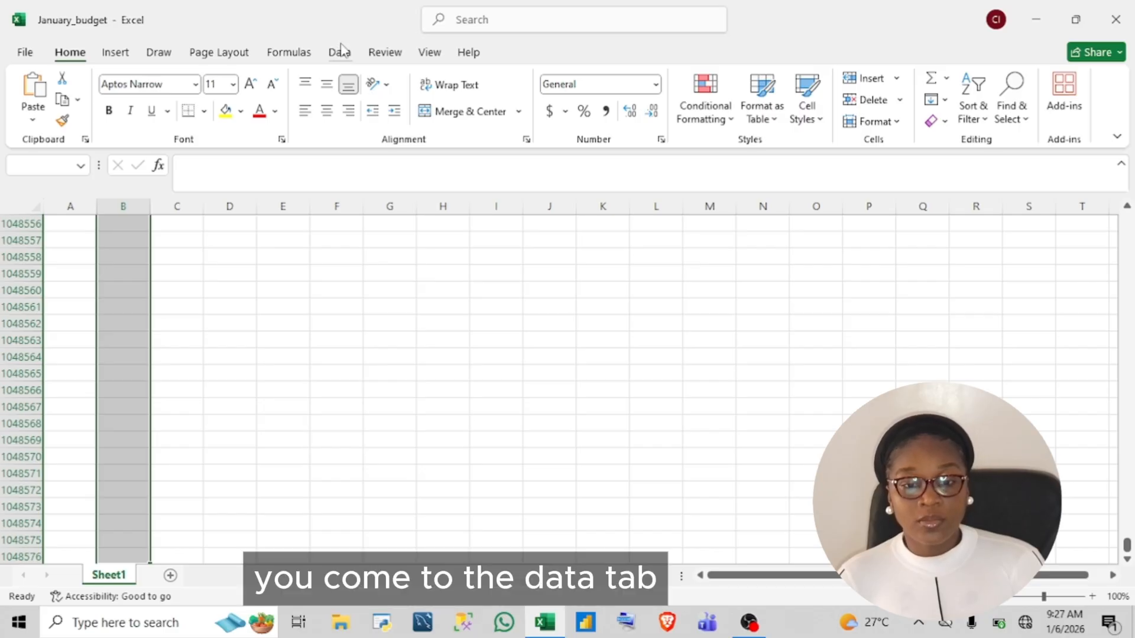
pyautogui.click(341, 52)
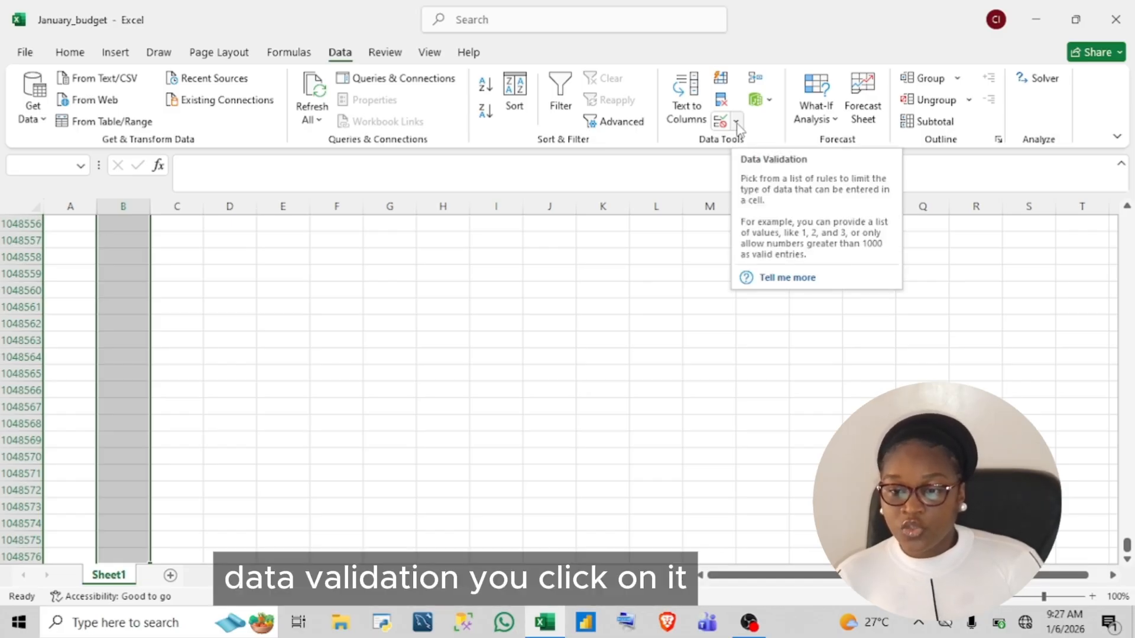
pyautogui.click(736, 123)
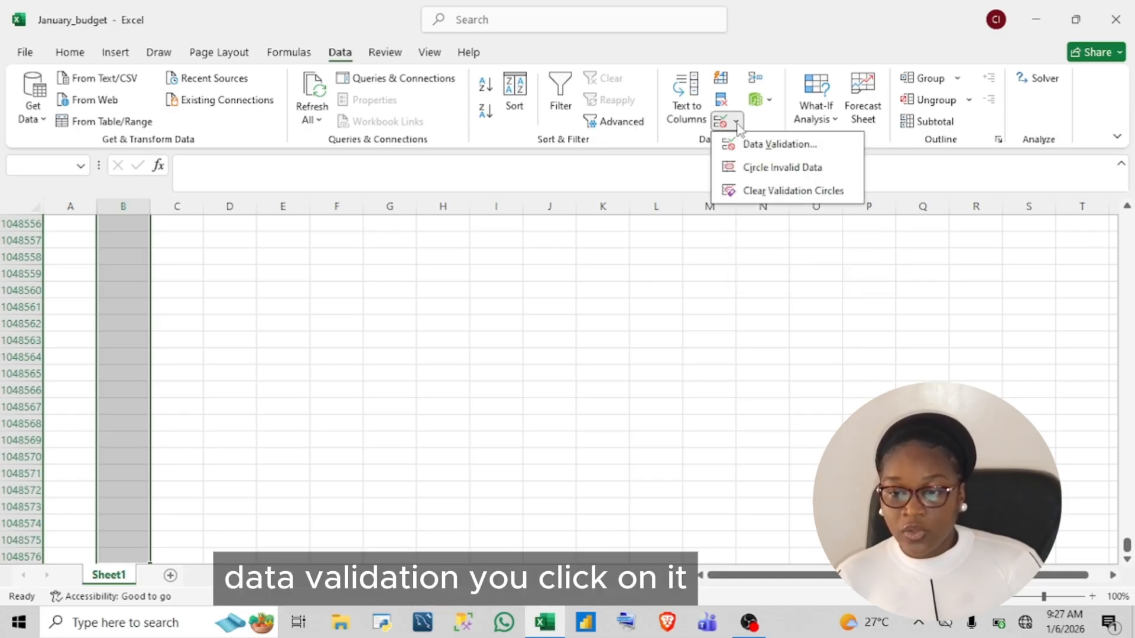
pyautogui.click(764, 145)
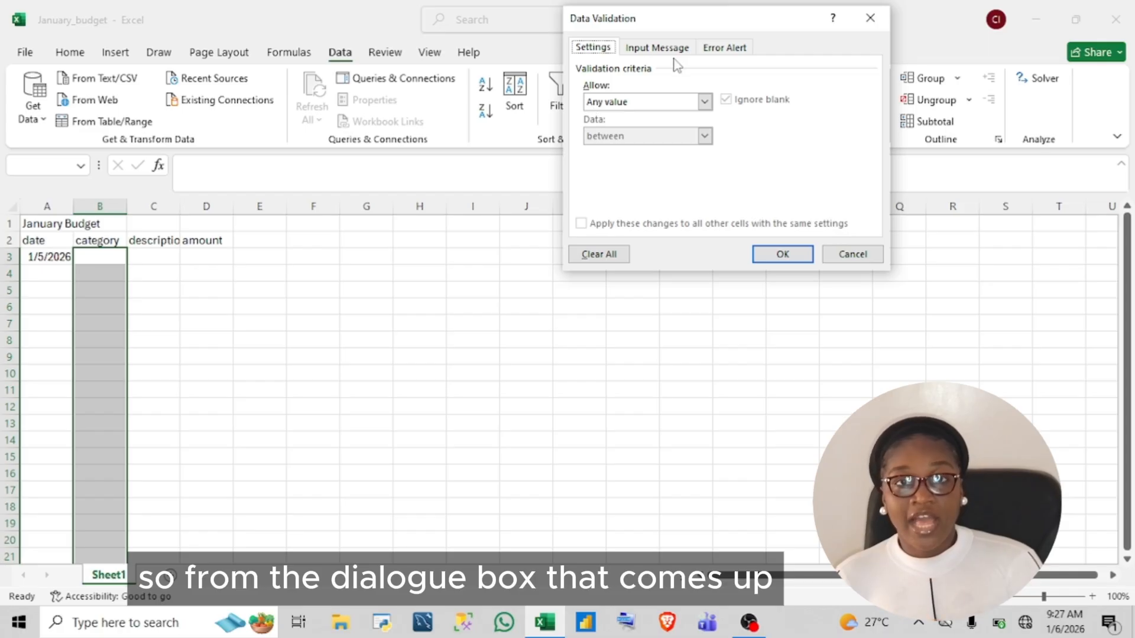
pyautogui.click(705, 101)
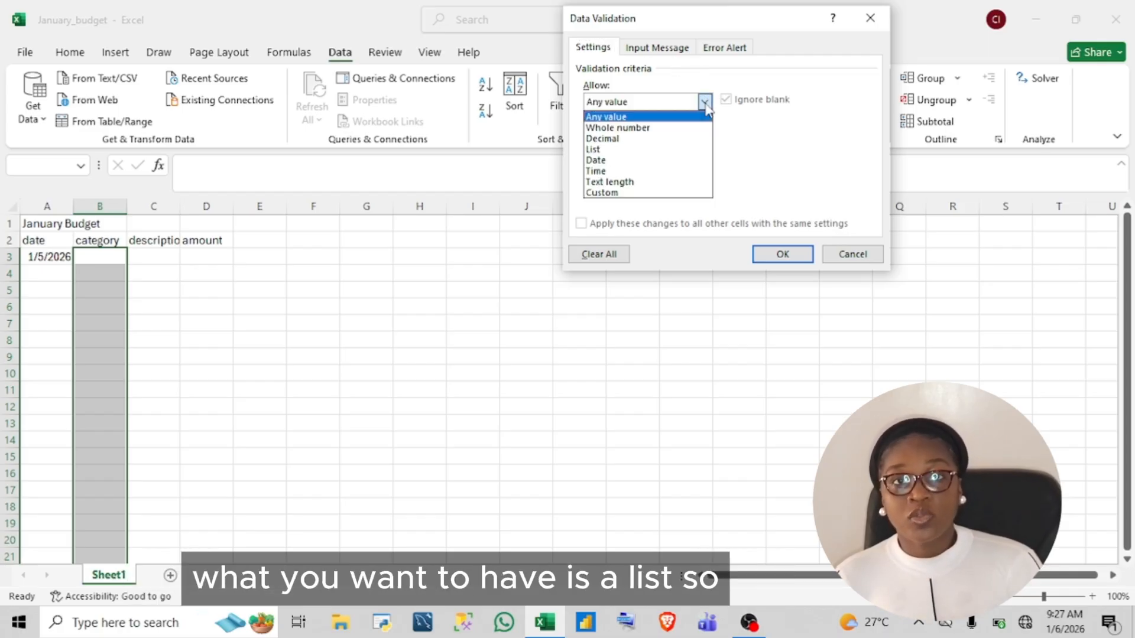
pyautogui.click(597, 150)
pyautogui.click(602, 167)
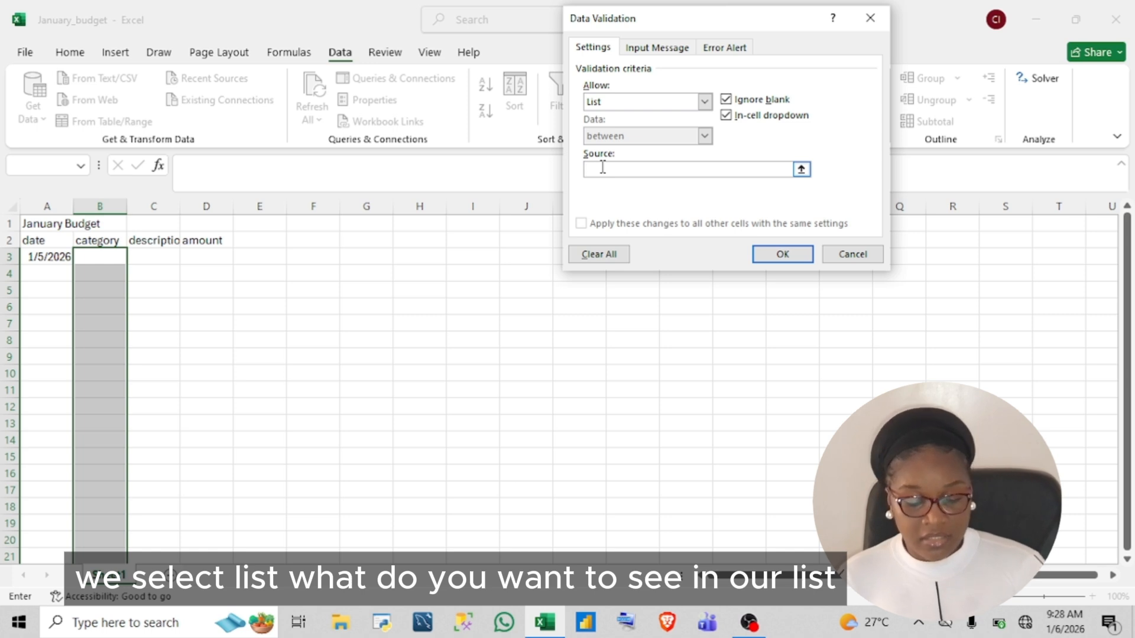
pyautogui.write('Income,')
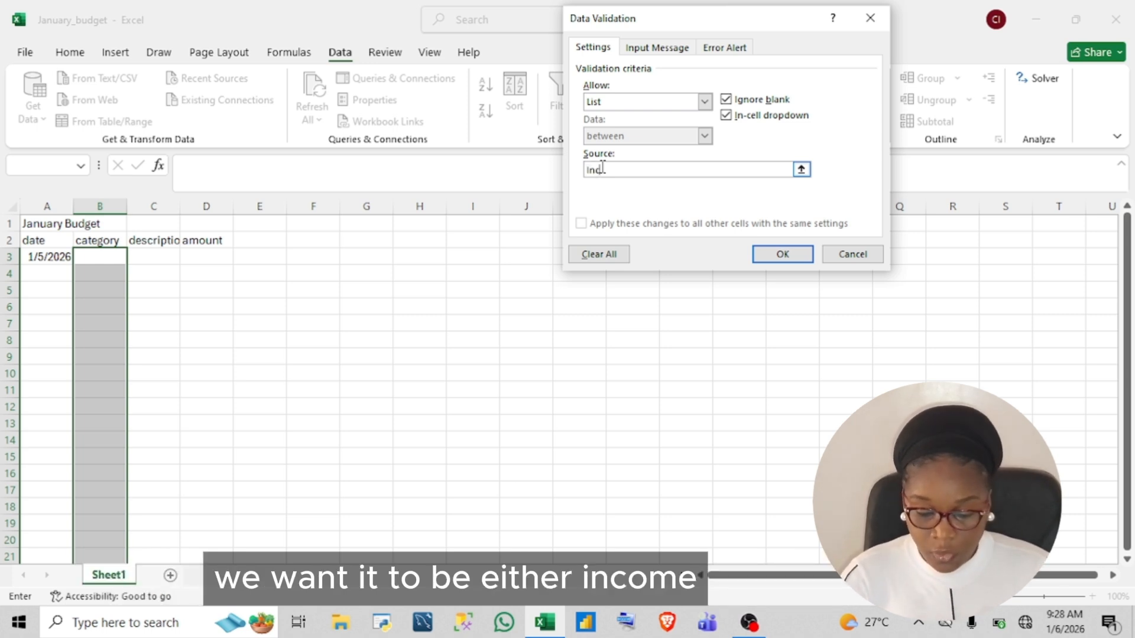
pyautogui.press('Tab')
pyautogui.press('Tab')
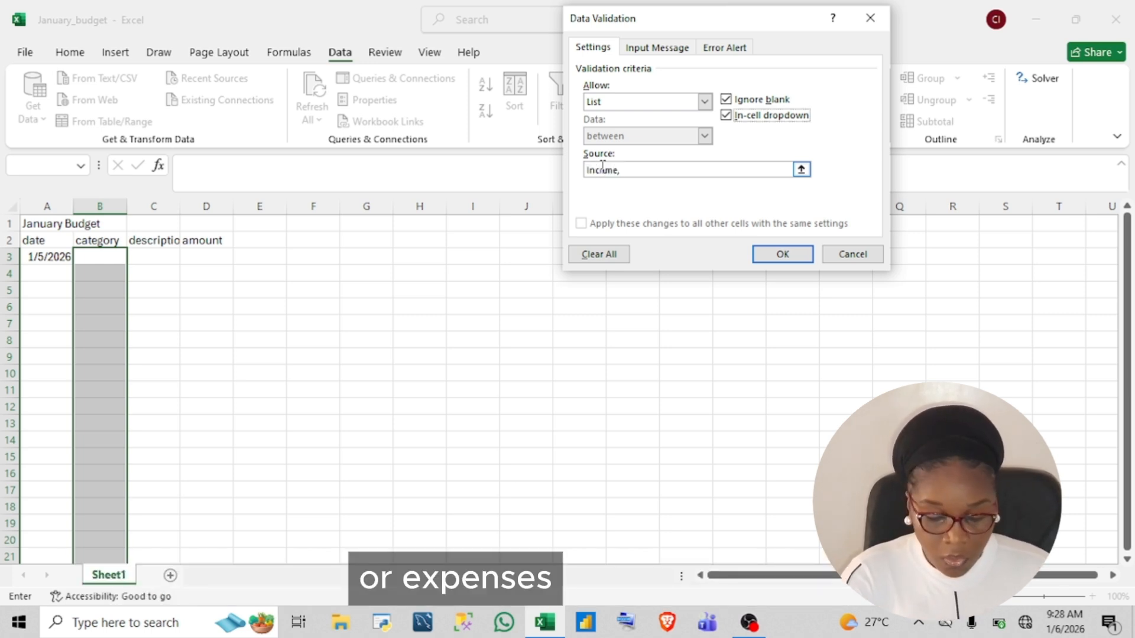
pyautogui.press('Tab')
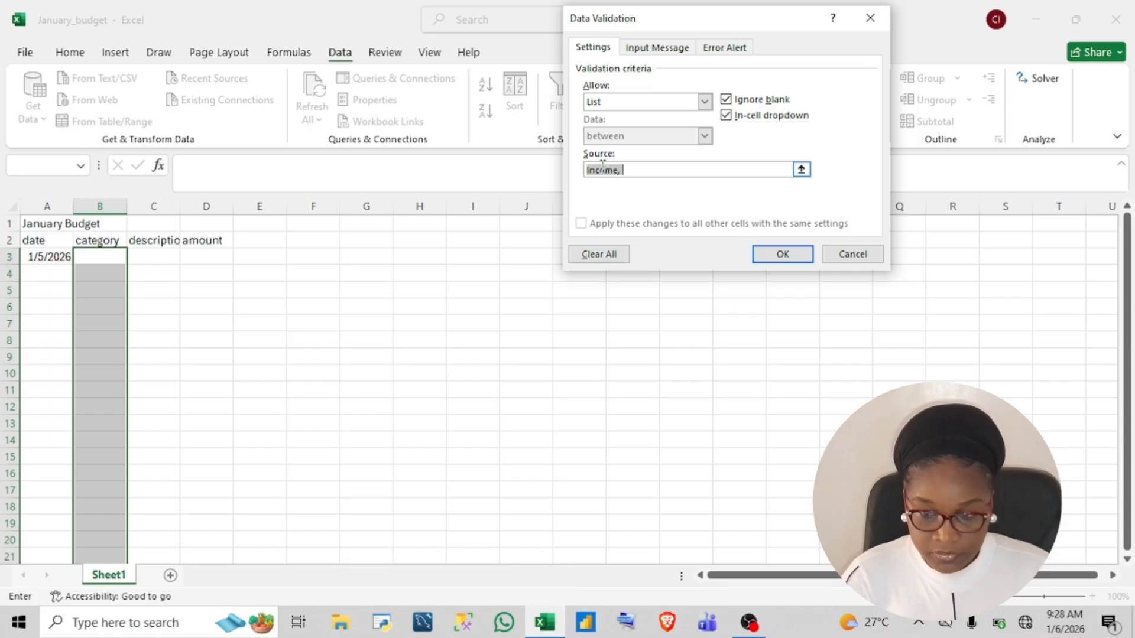
pyautogui.write('es')
pyautogui.press('BackSpace')
pyautogui.press('BackSpace')
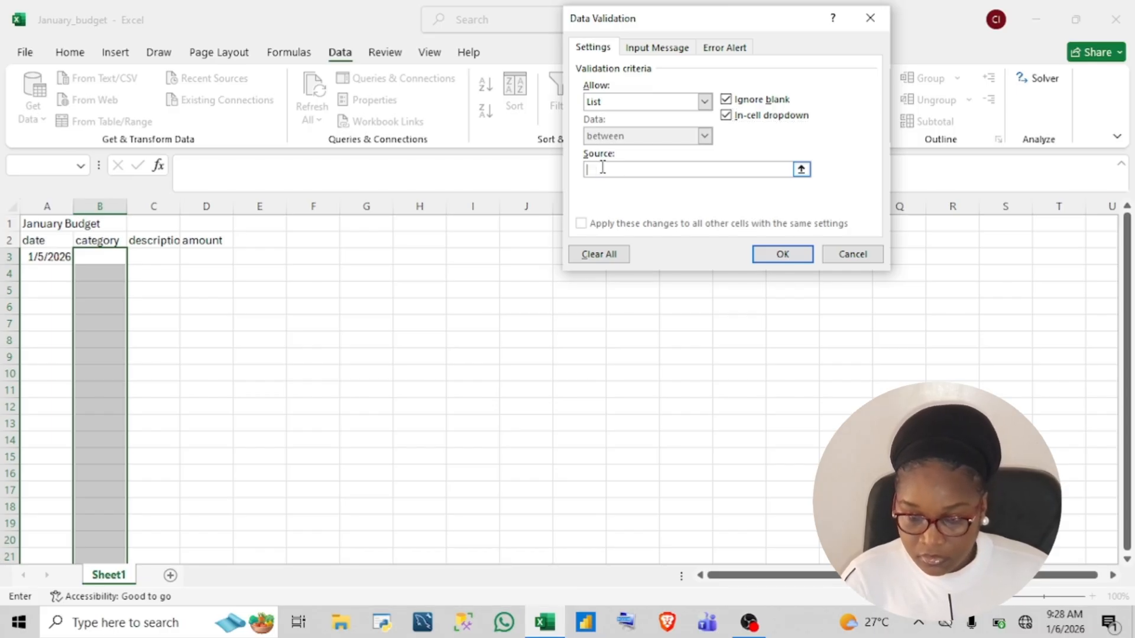
# Set the validation list source to Income, Expenses, Savings and apply the rule to the category column.
pyautogui.write('In')
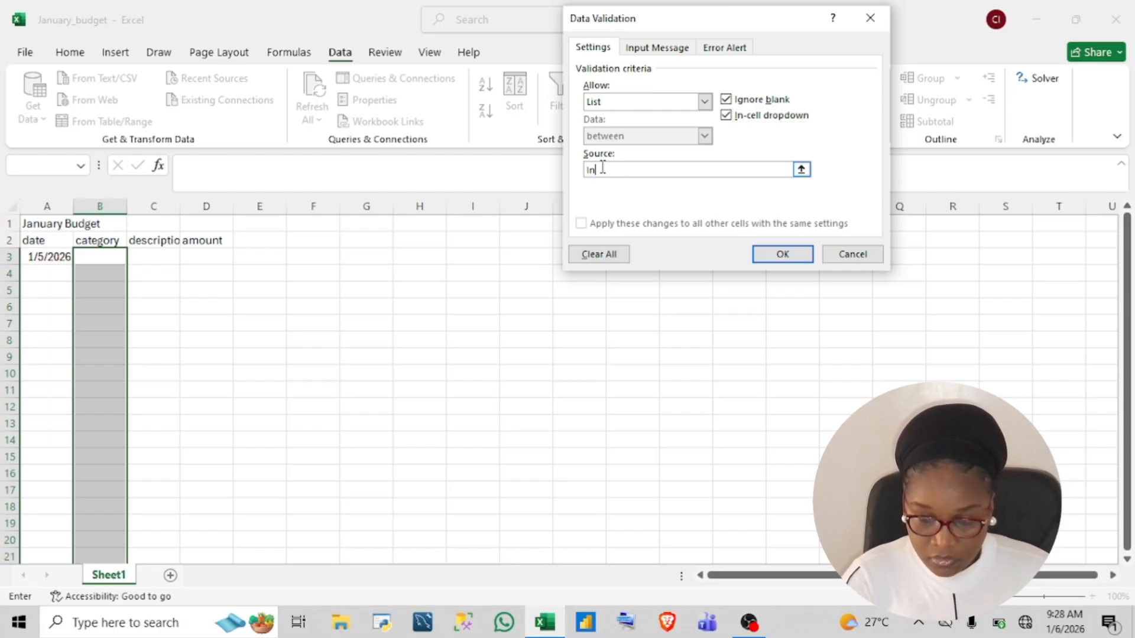
pyautogui.write('come, Ex')
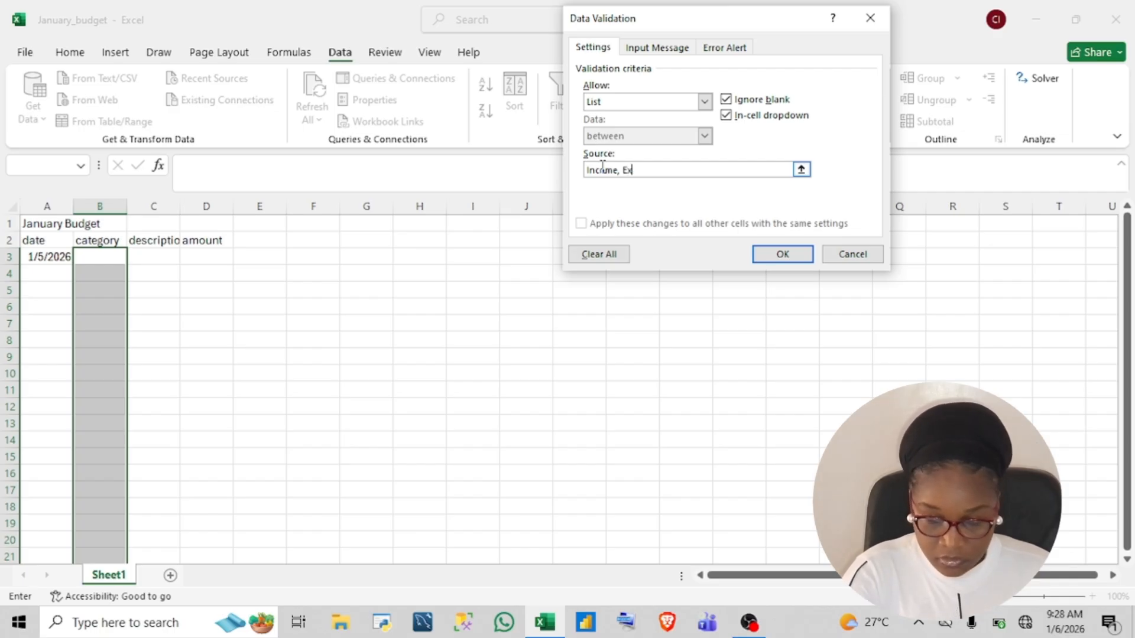
pyautogui.write('penses,')
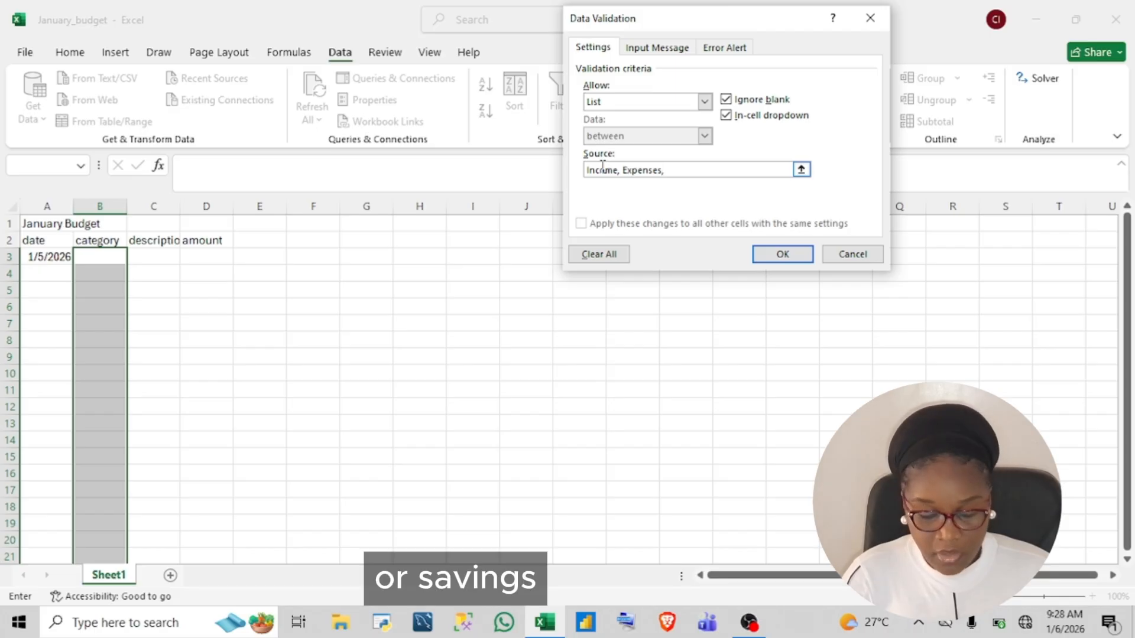
pyautogui.write(' Sav')
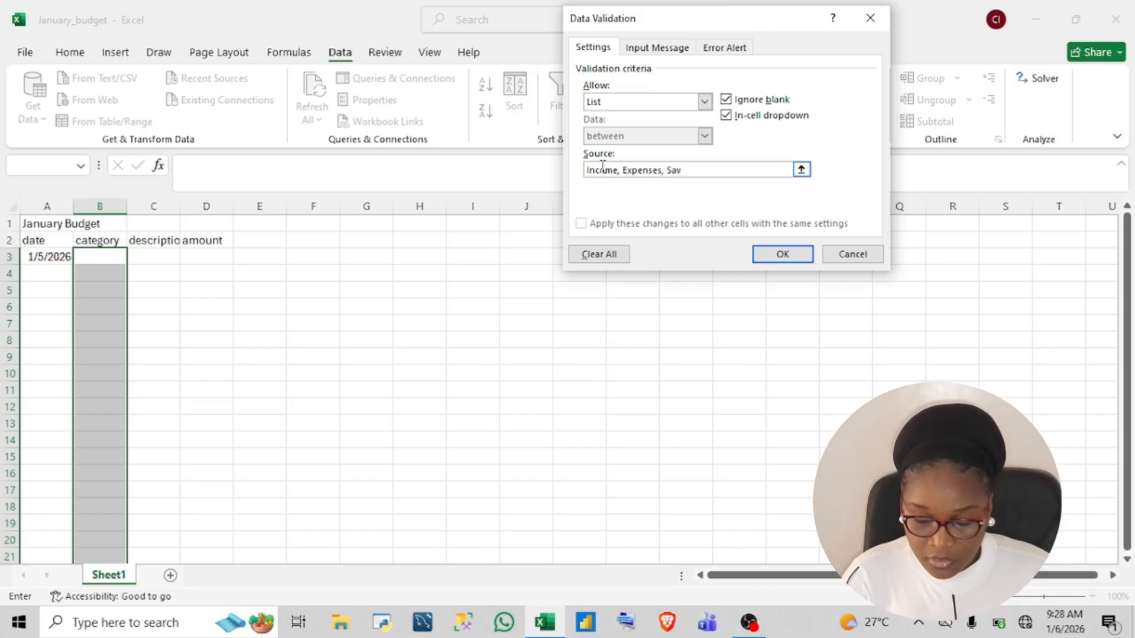
pyautogui.write('ings')
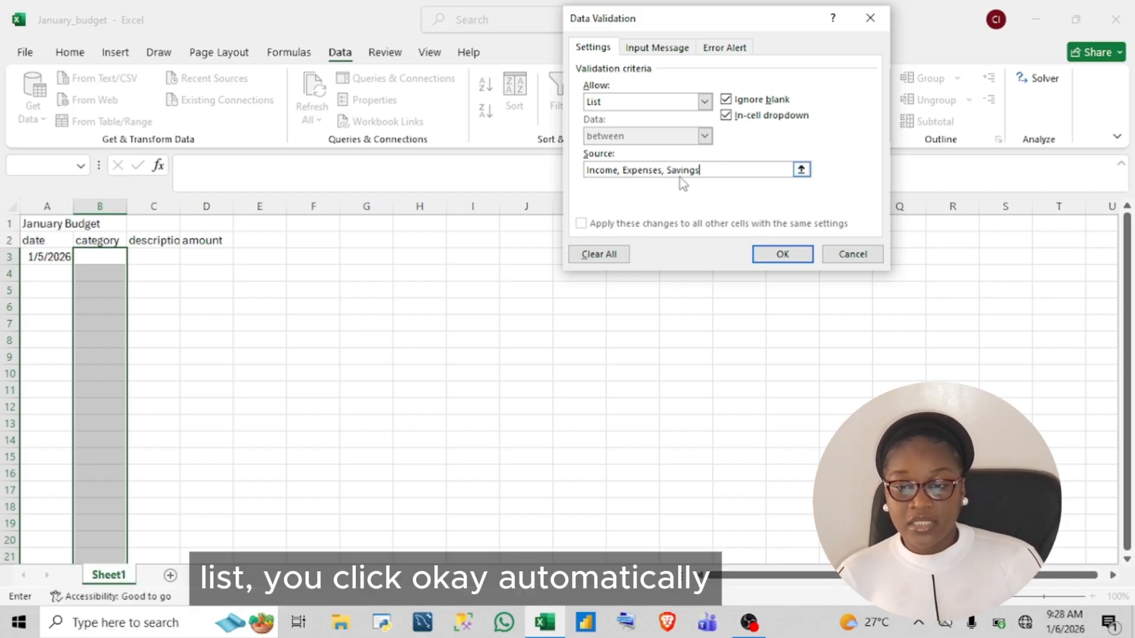
pyautogui.click(771, 258)
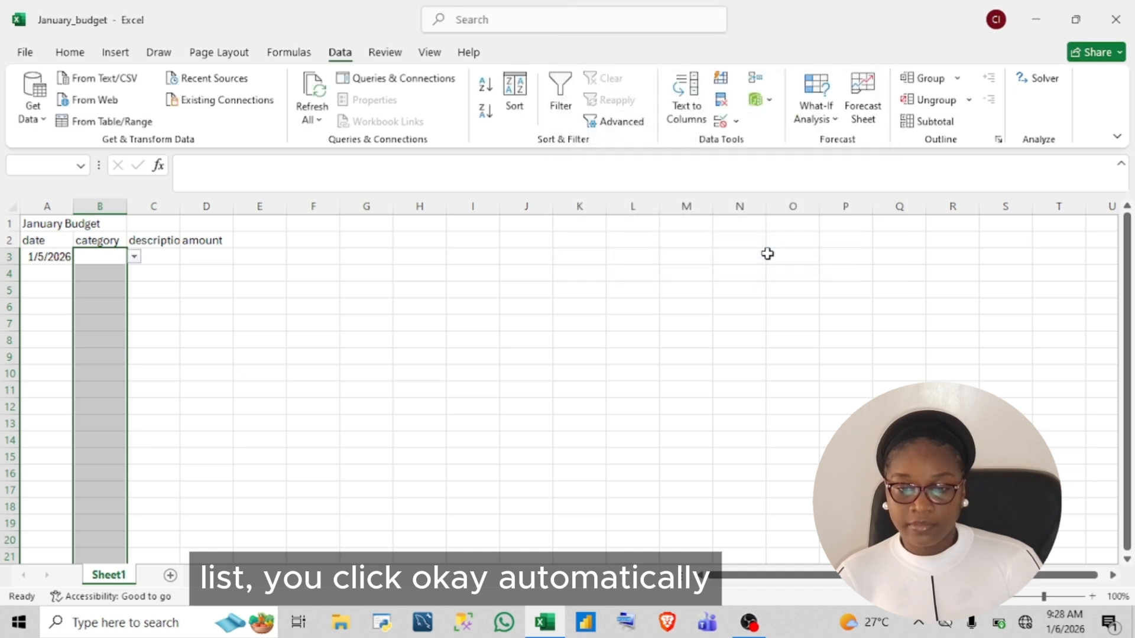
# Choose Income from the category dropdown in cell B3.
pyautogui.click(156, 272)
pyautogui.click(107, 174)
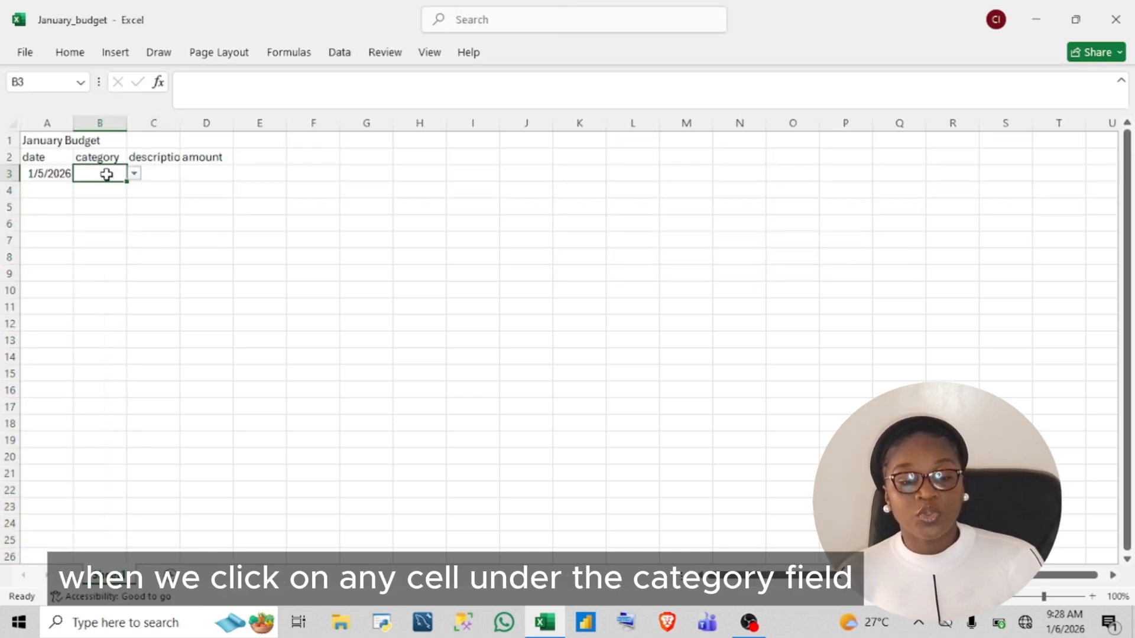
pyautogui.click(135, 173)
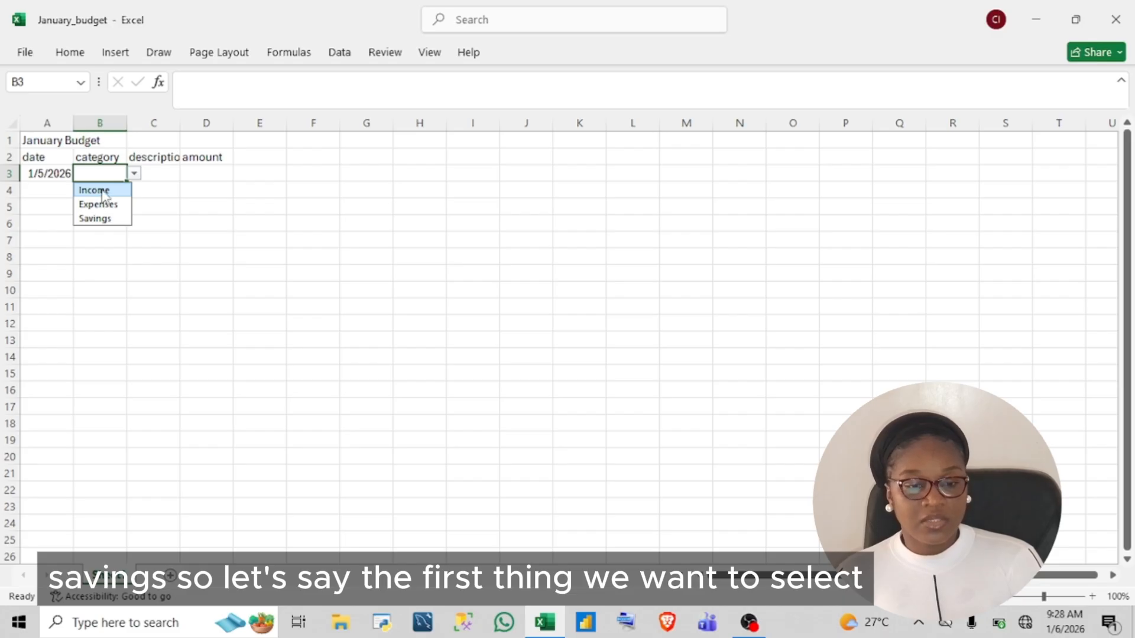
pyautogui.click(95, 191)
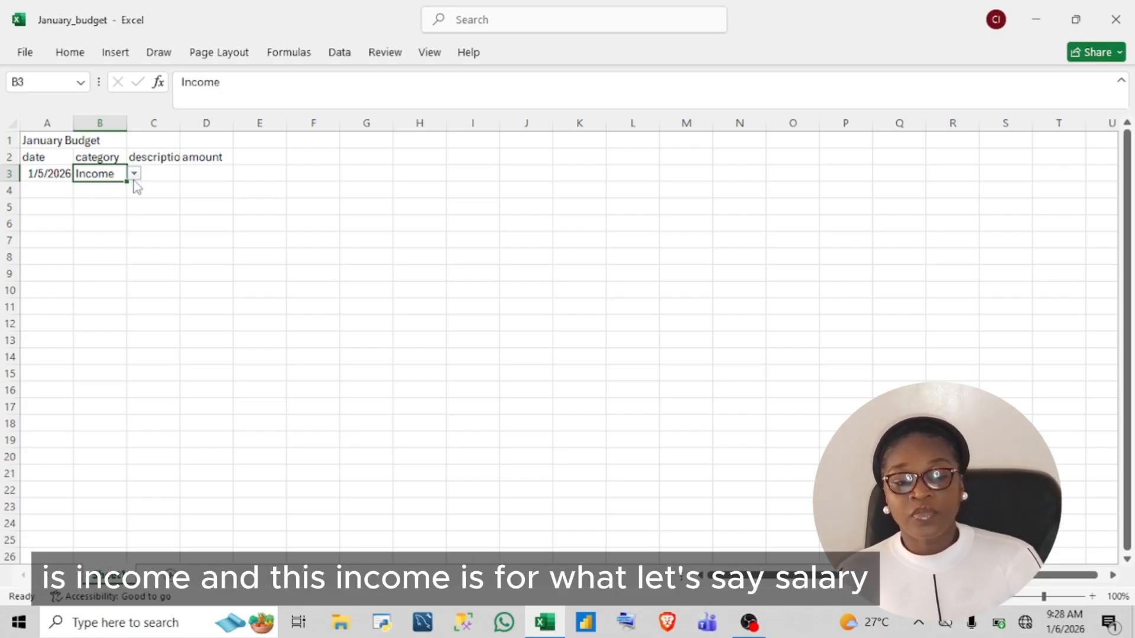
# Enter salary as the description in cell C3.
pyautogui.click(156, 171)
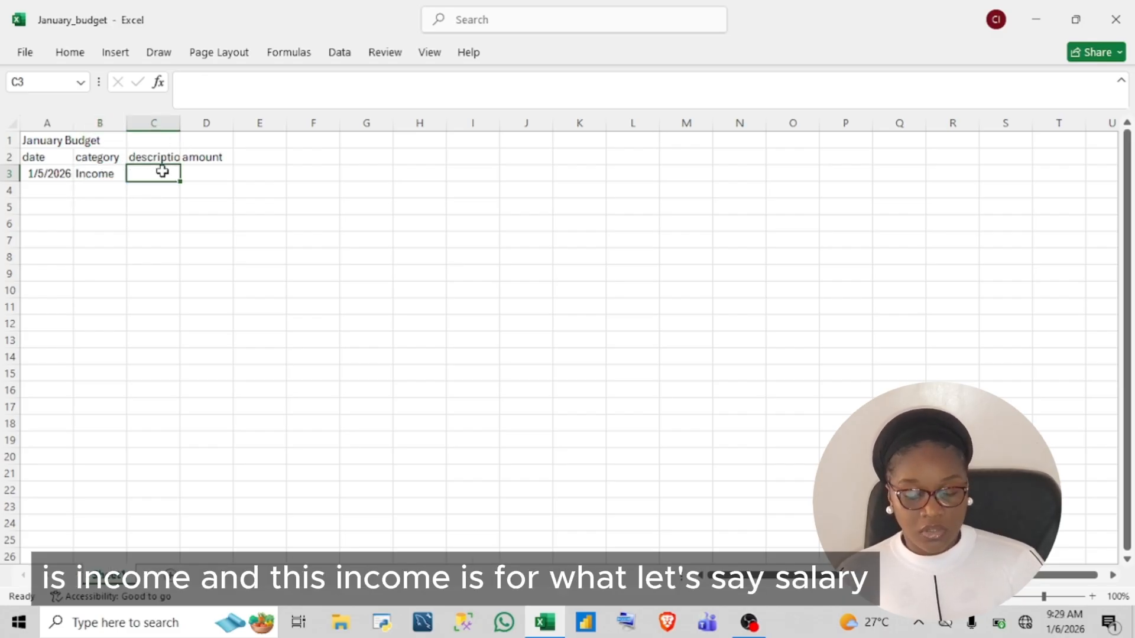
pyautogui.write('slary')
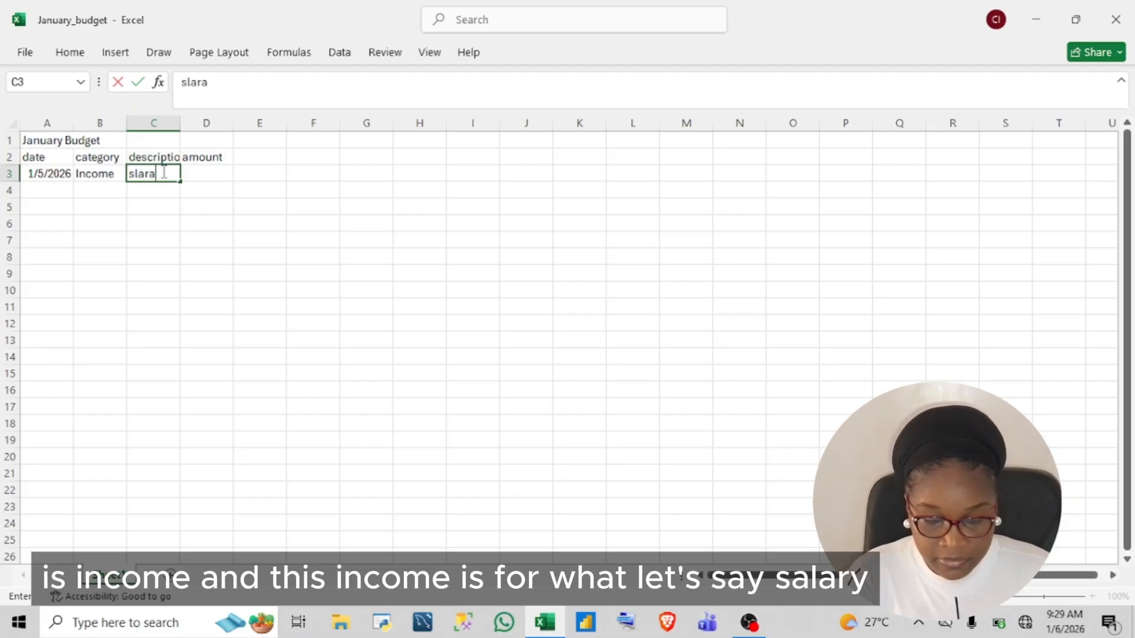
pyautogui.press('BackSpace')
pyautogui.press('BackSpace')
pyautogui.press('BackSpace')
pyautogui.press('BackSpace')
pyautogui.write('alar')
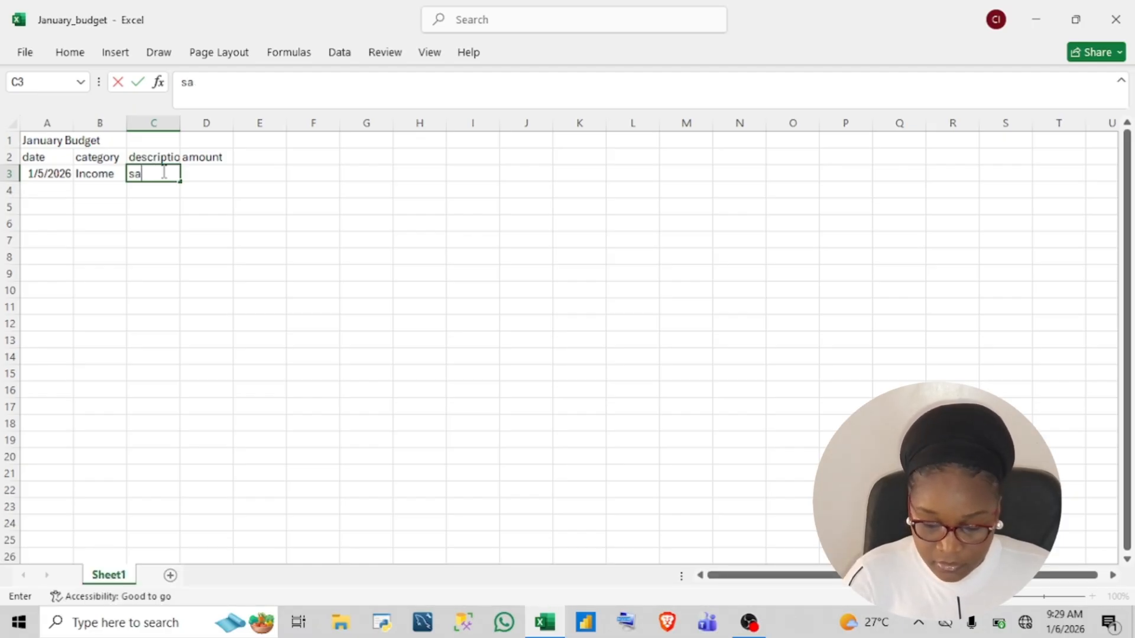
pyautogui.write('y')
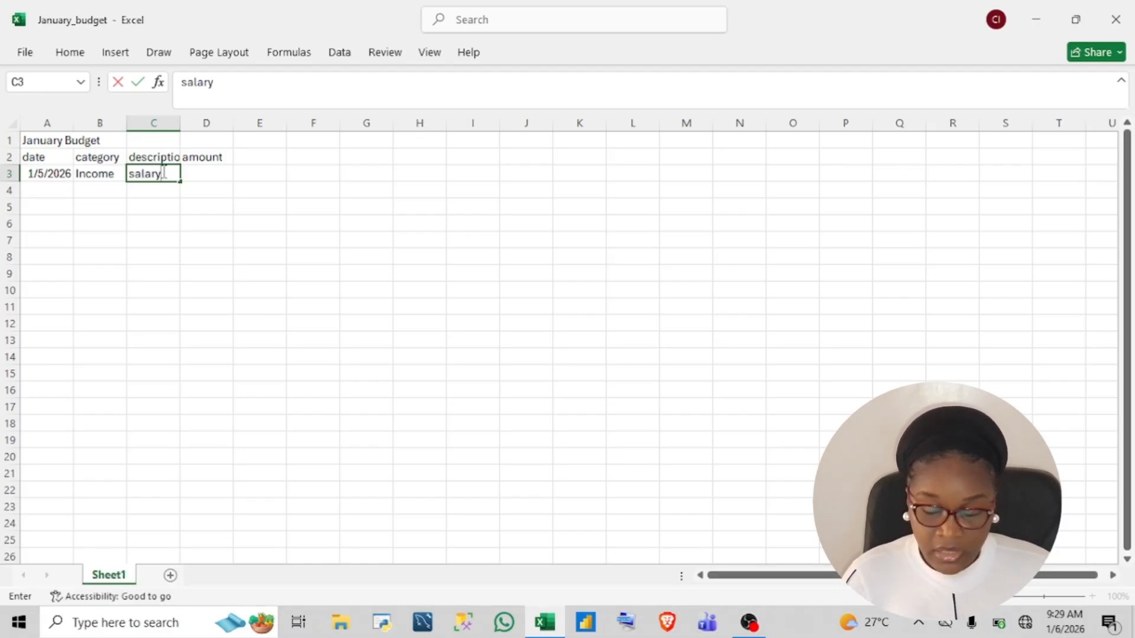
pyautogui.press('Return')
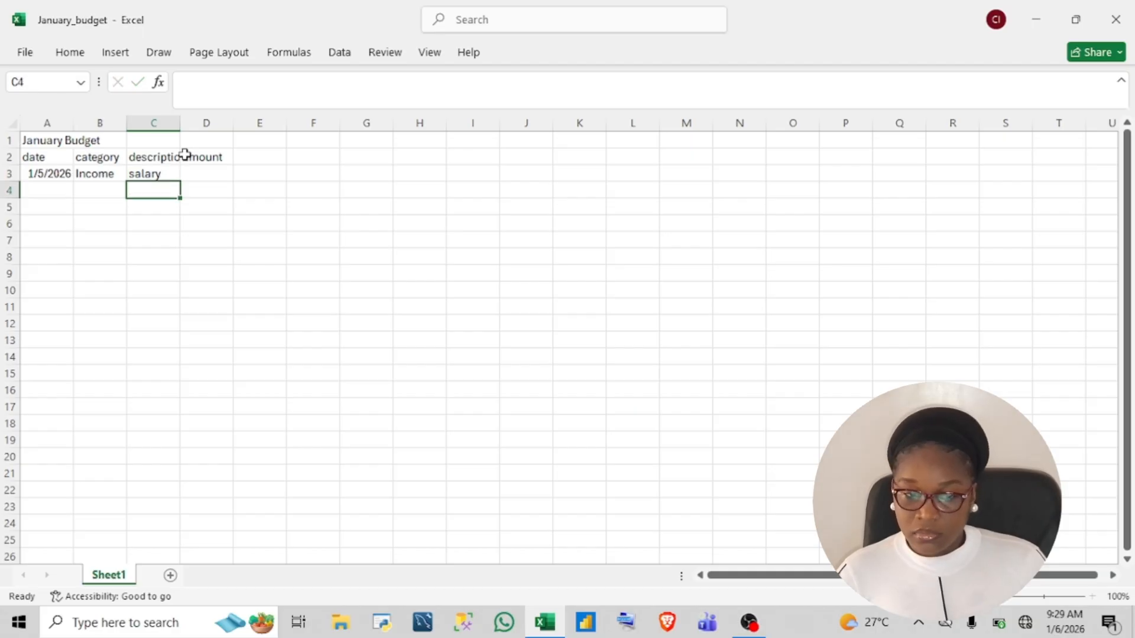
# Autofit column C to its description header and enter the amount 600000 in cell D3.
pyautogui.doubleClick(179, 123)
pyautogui.click(219, 175)
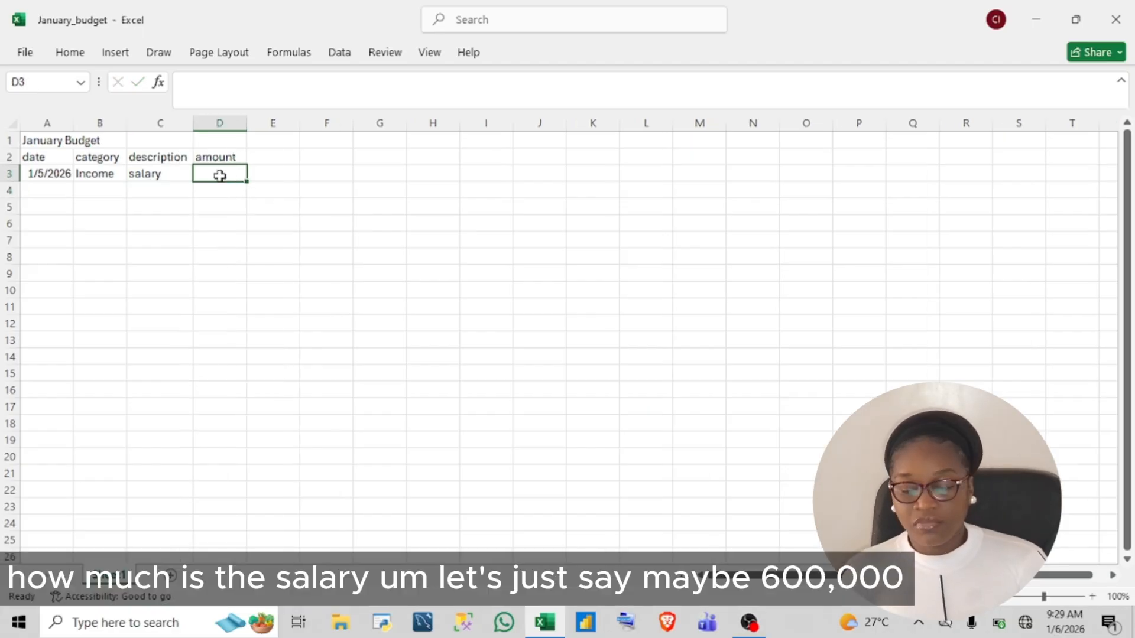
pyautogui.write('6')
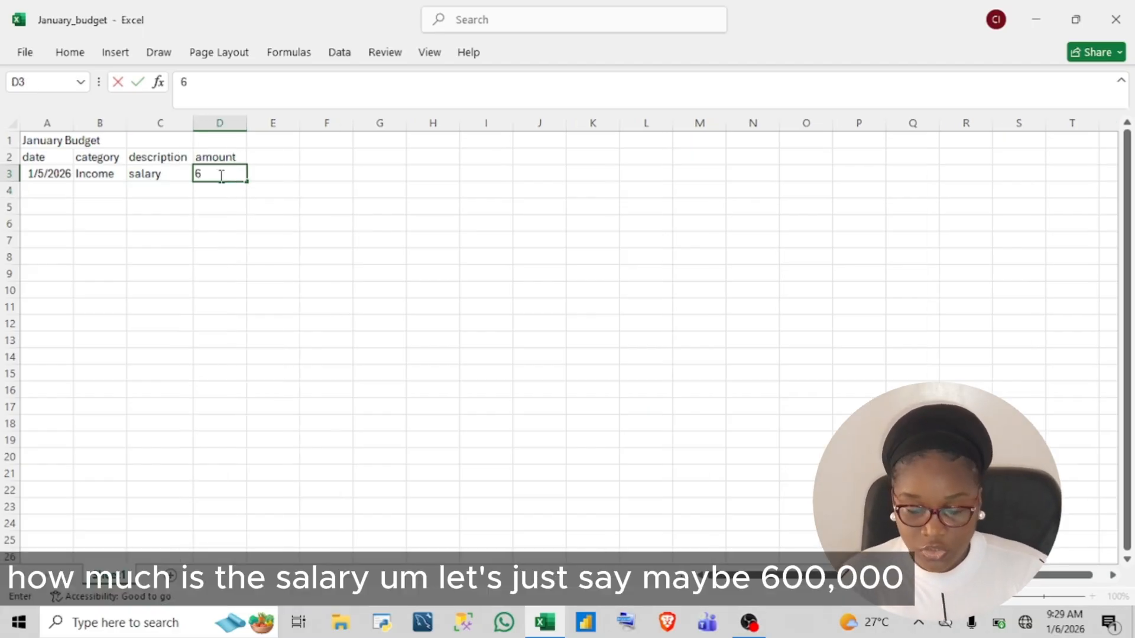
pyautogui.write('00000')
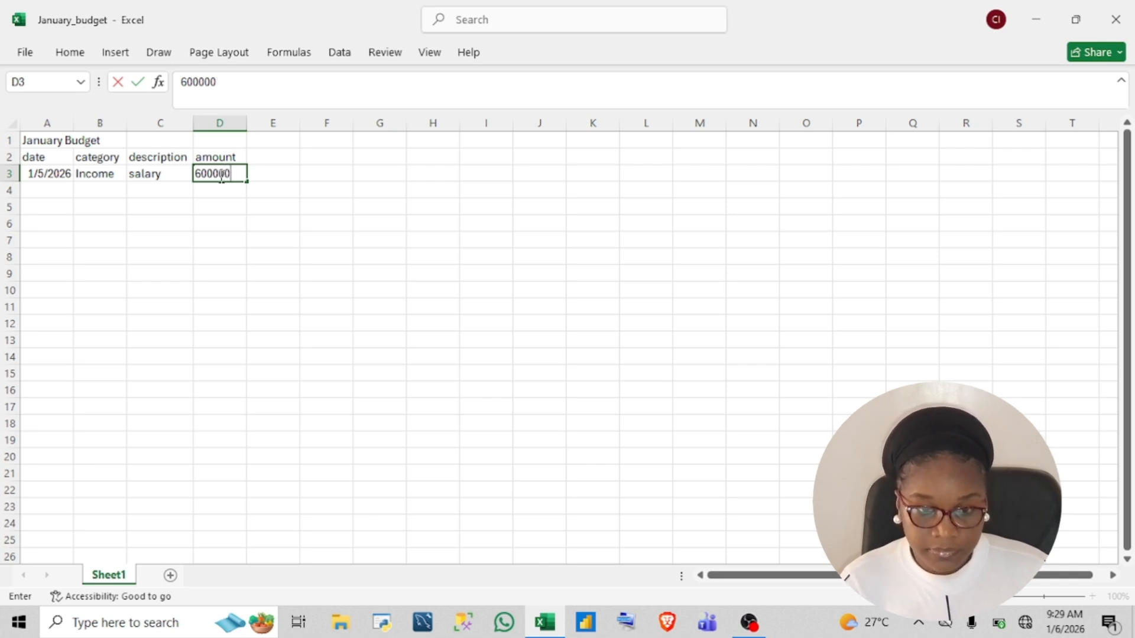
# Start the second record with the date 1/6/2026 in cell A4 and the category Expenses in B4.
pyautogui.click(56, 193)
pyautogui.write('1/')
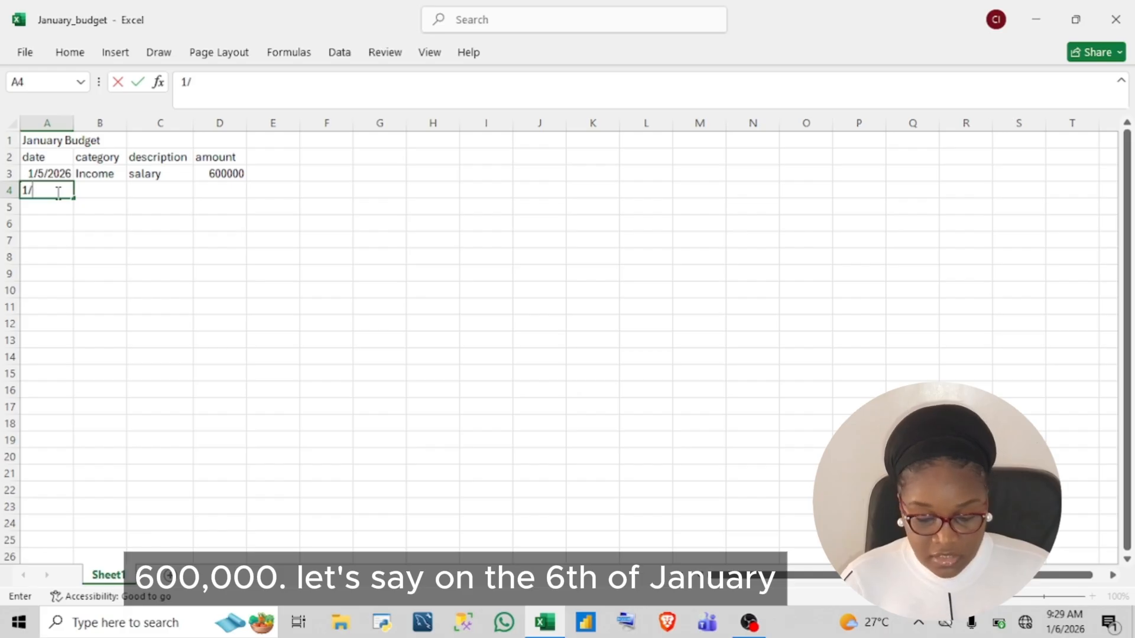
pyautogui.write('6/2026')
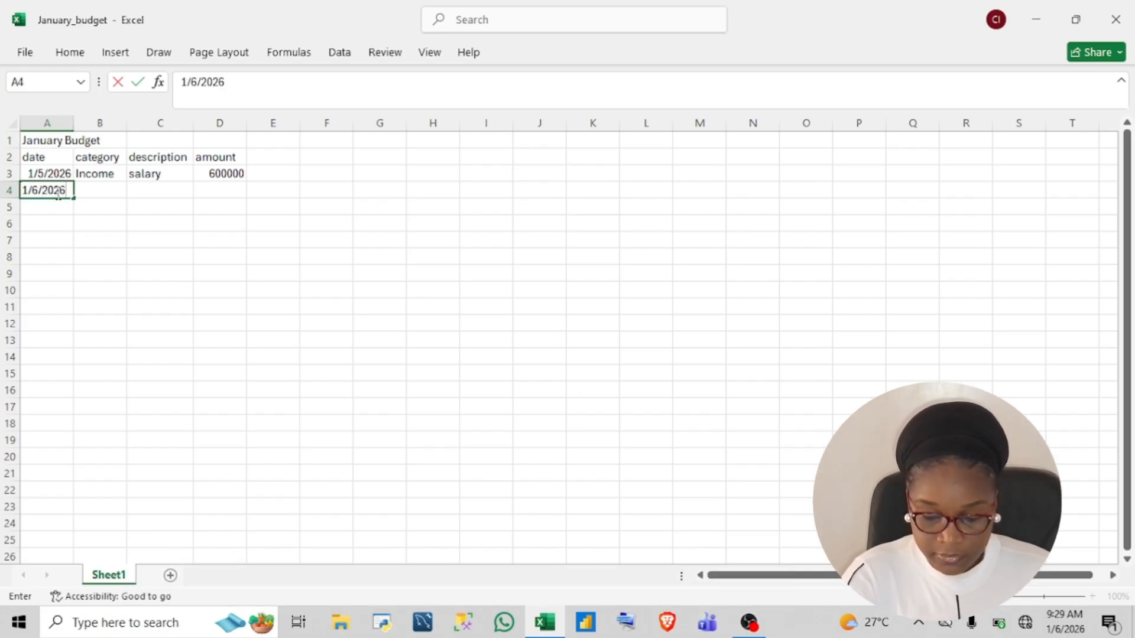
pyautogui.press('Tab')
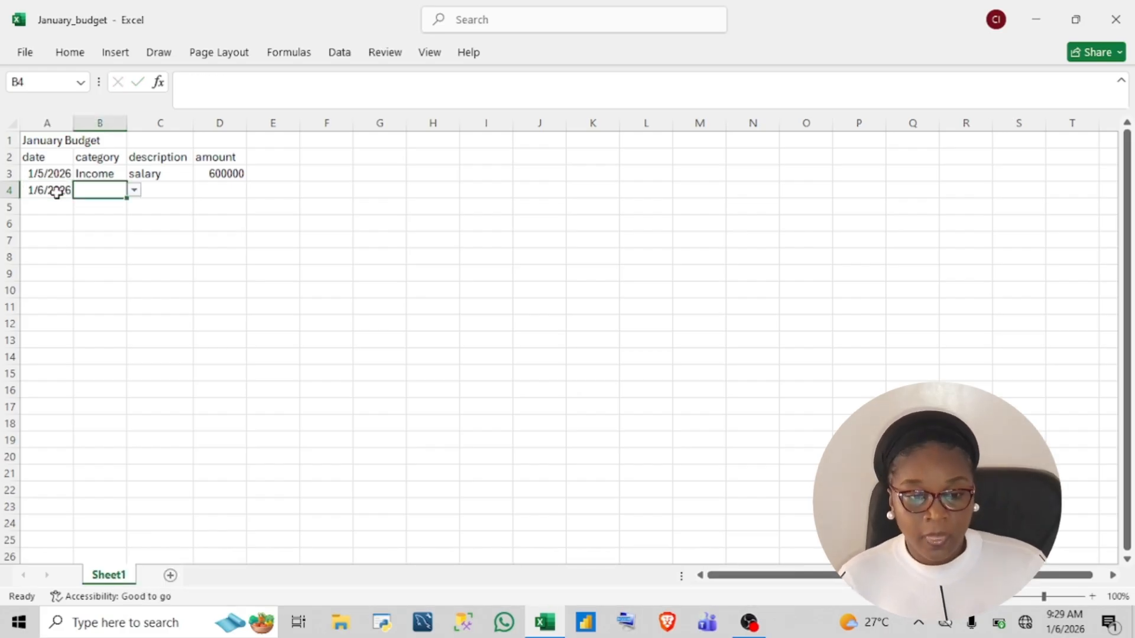
pyautogui.click(135, 189)
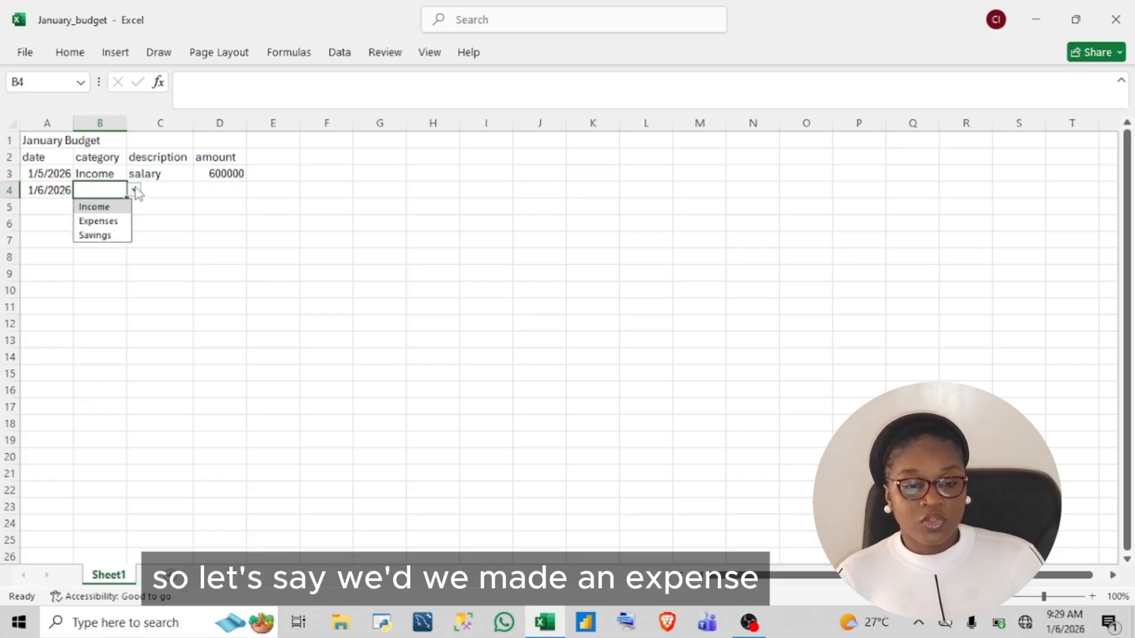
pyautogui.click(98, 221)
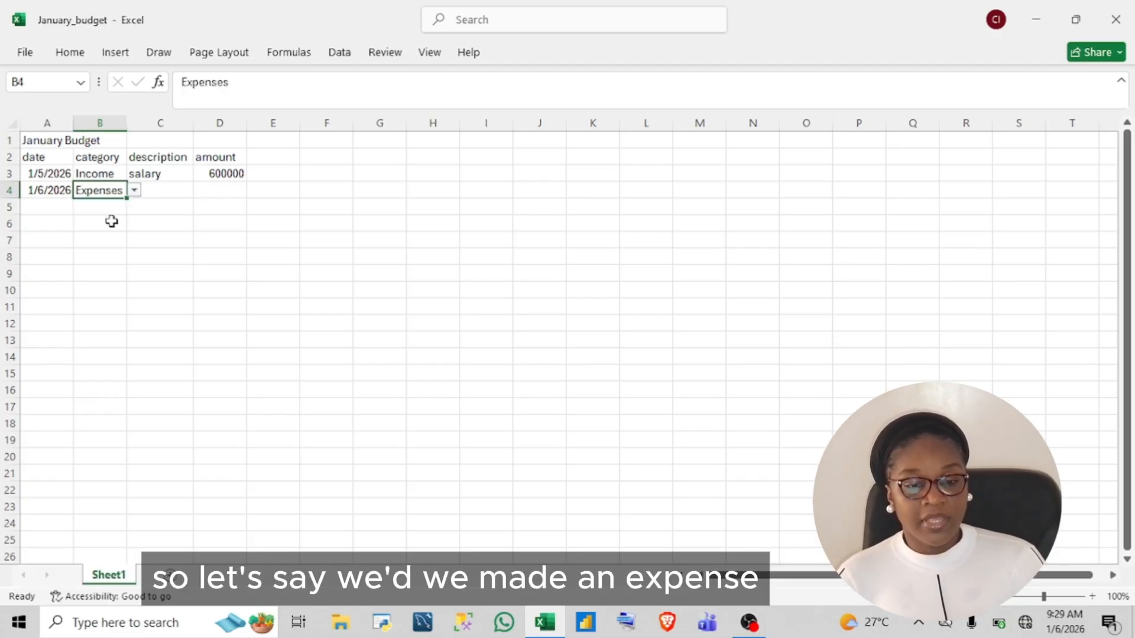
# Enter the description food in cell C4 and the amount 35000 in D4.
pyautogui.click(163, 188)
pyautogui.write('food')
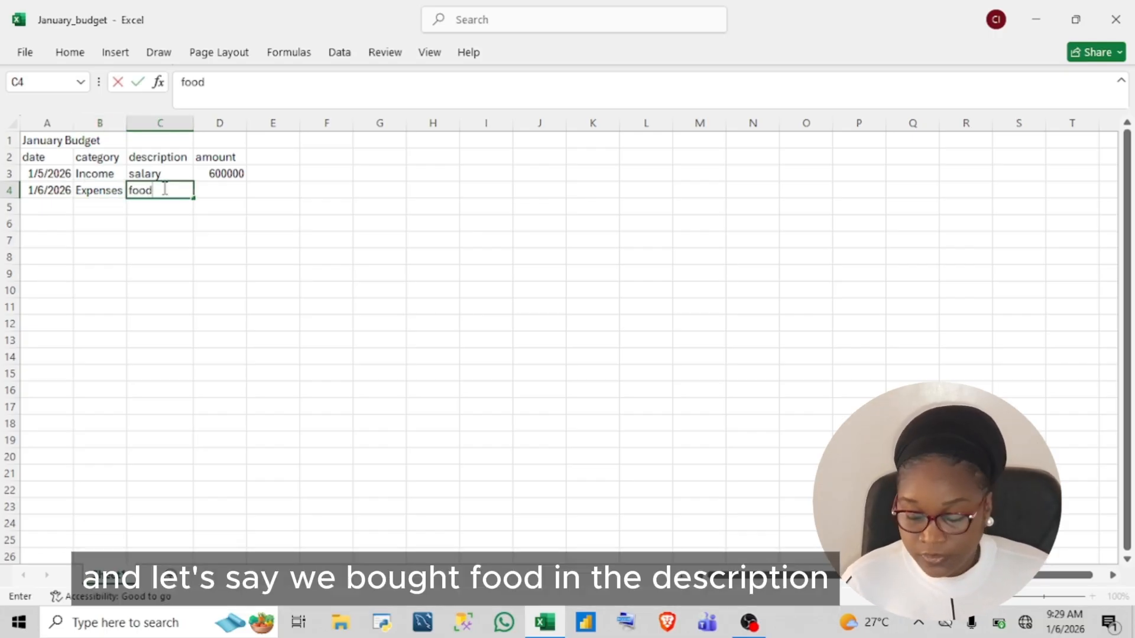
pyautogui.press('Tab')
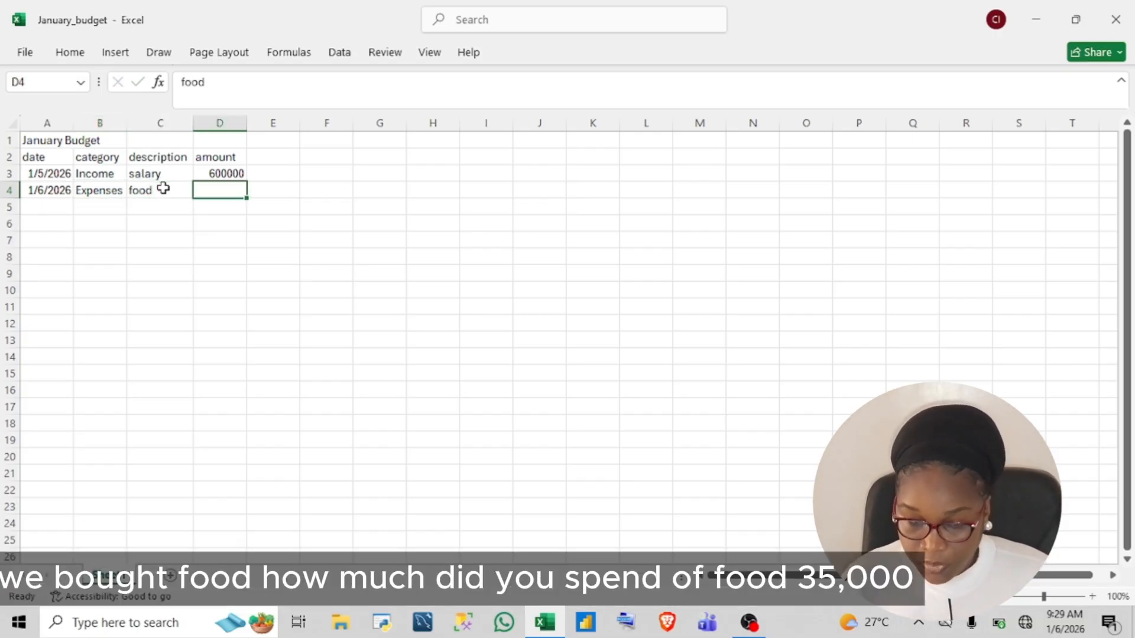
pyautogui.write('3')
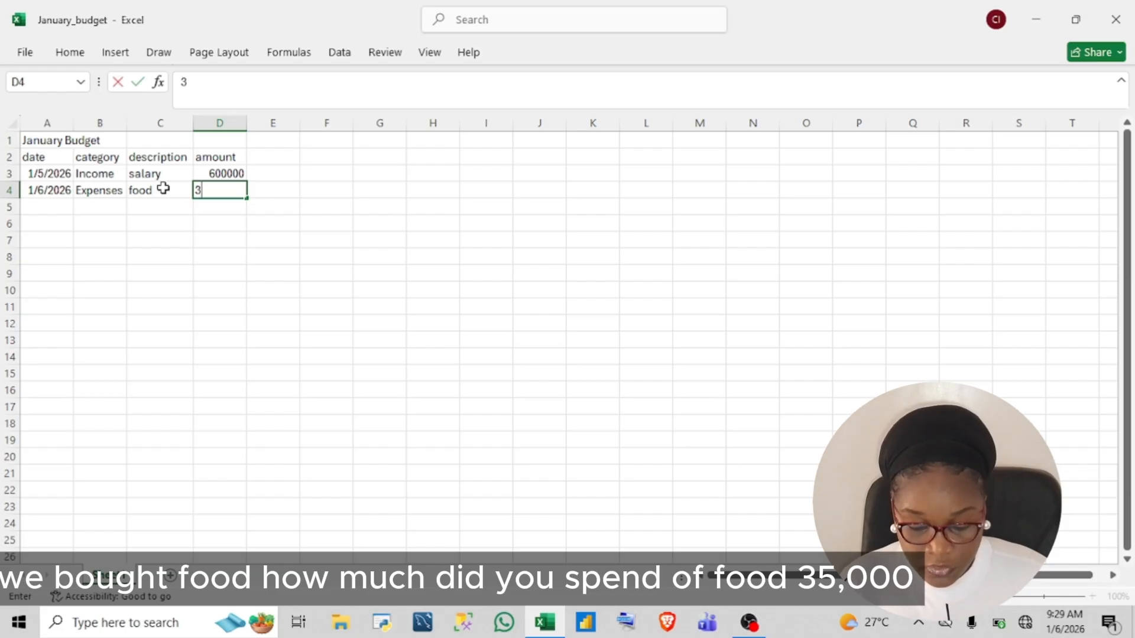
pyautogui.write('5000')
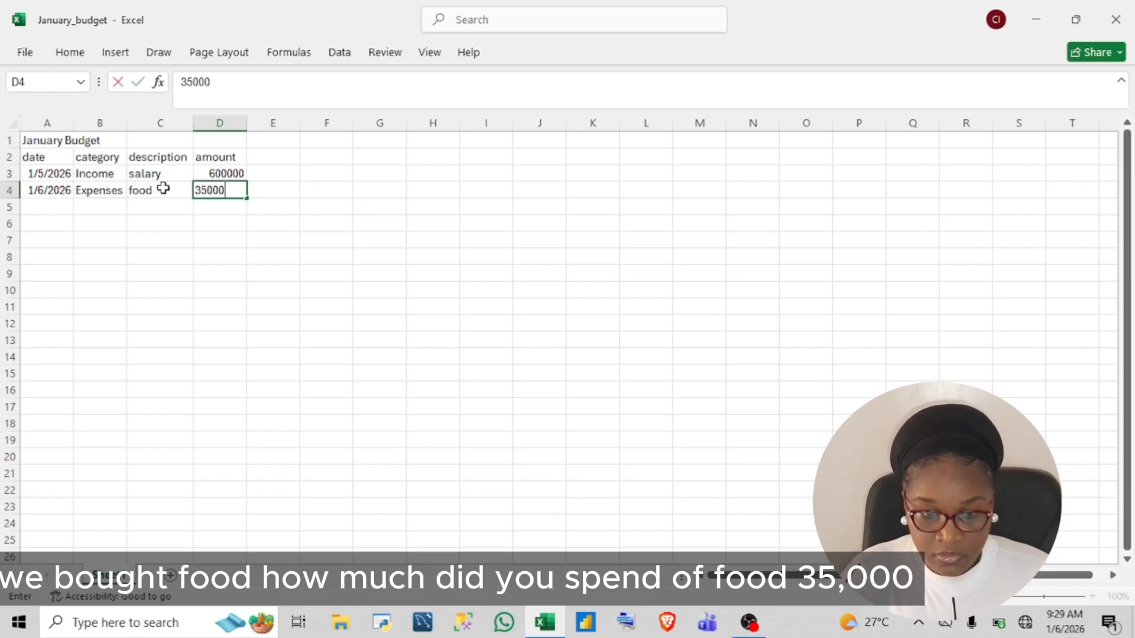
# Start the third record with the date 1/6/2026 in cell A5 and the category Savings in B5.
pyautogui.click(61, 205)
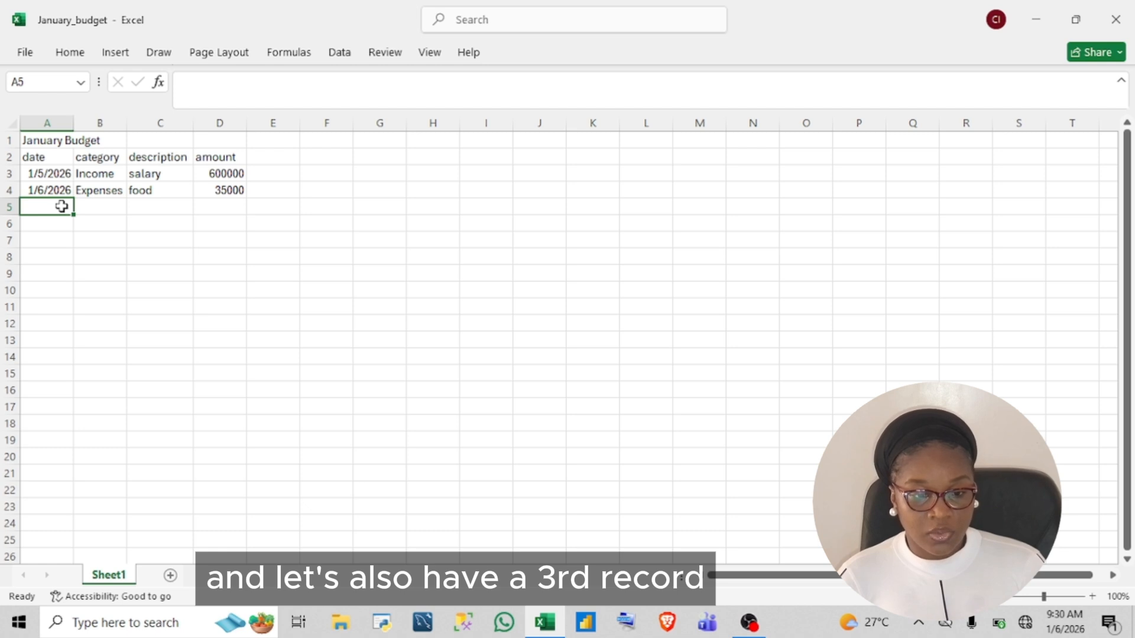
pyautogui.write('1')
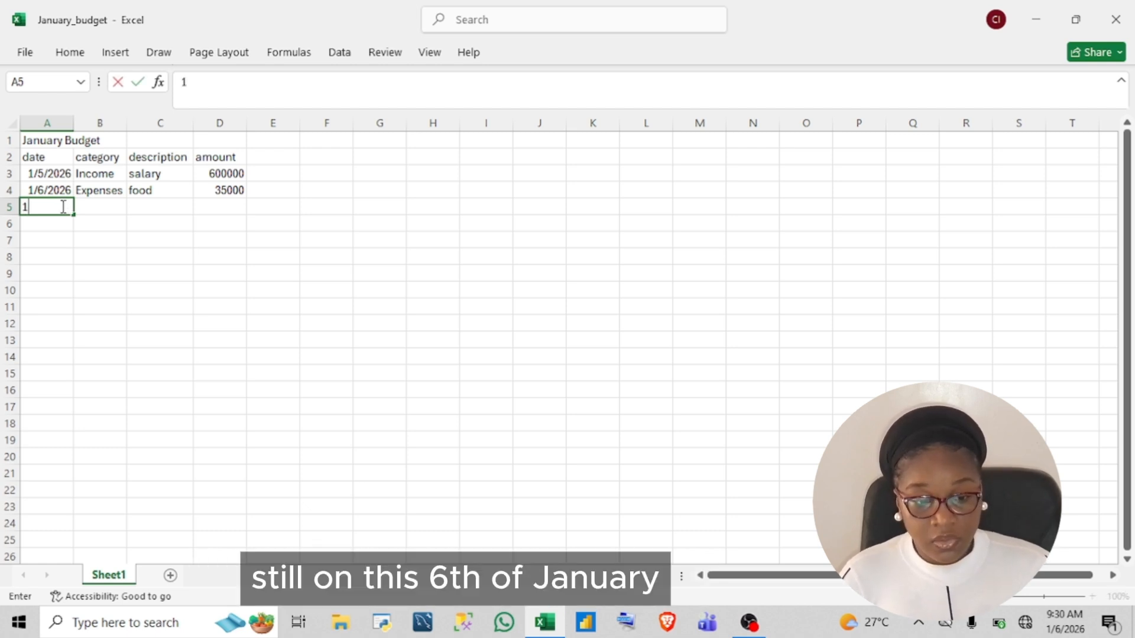
pyautogui.write('/6/202')
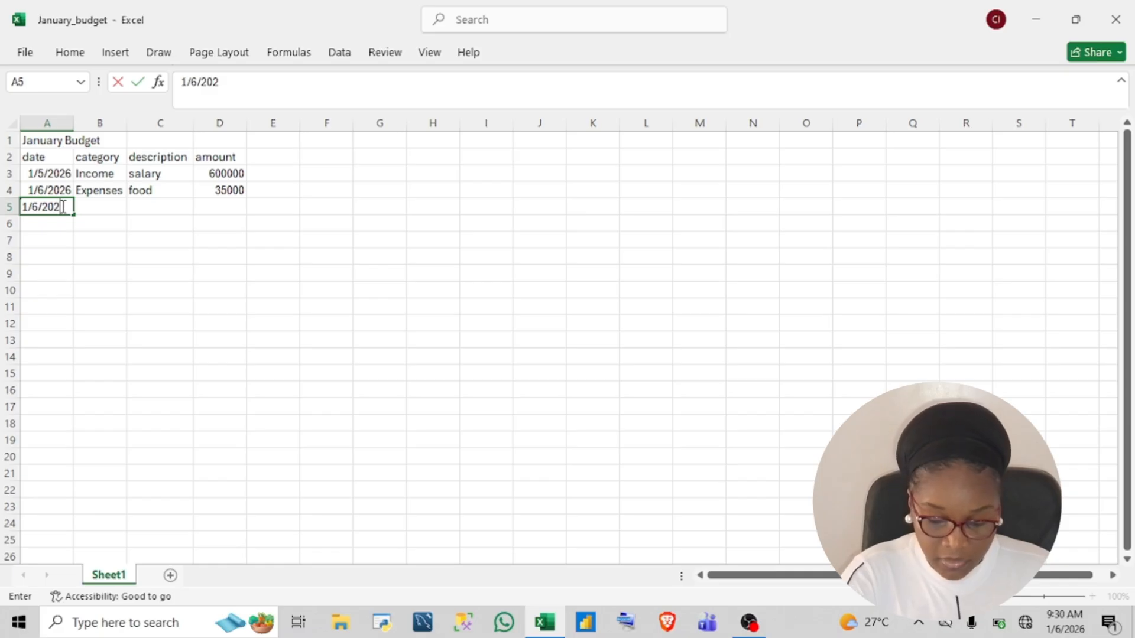
pyautogui.write('6')
pyautogui.click(90, 206)
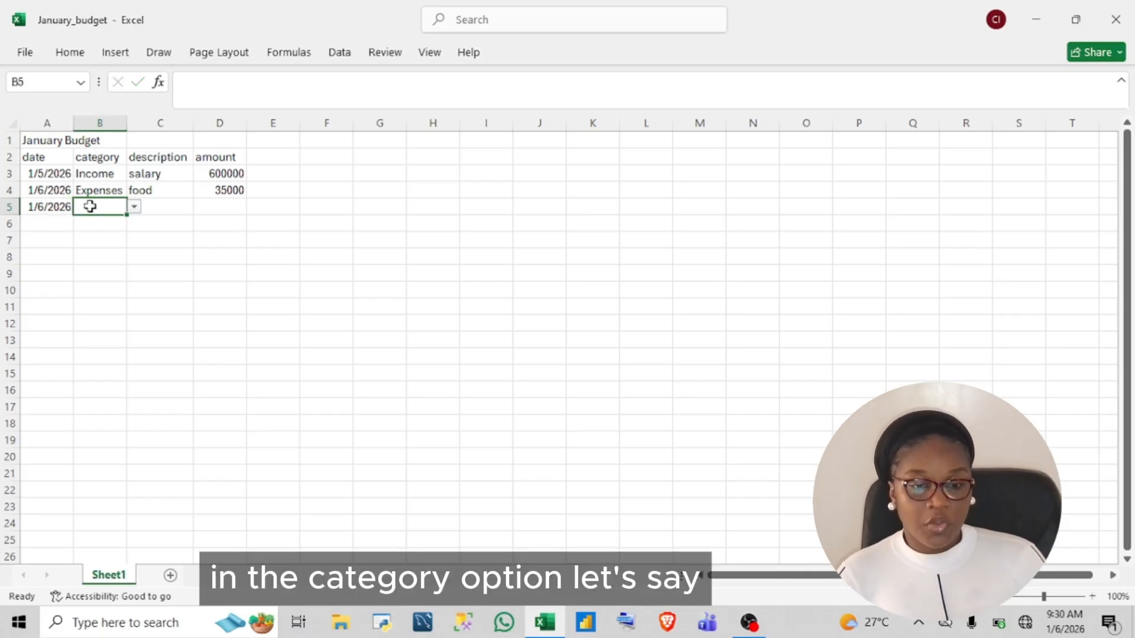
pyautogui.click(136, 208)
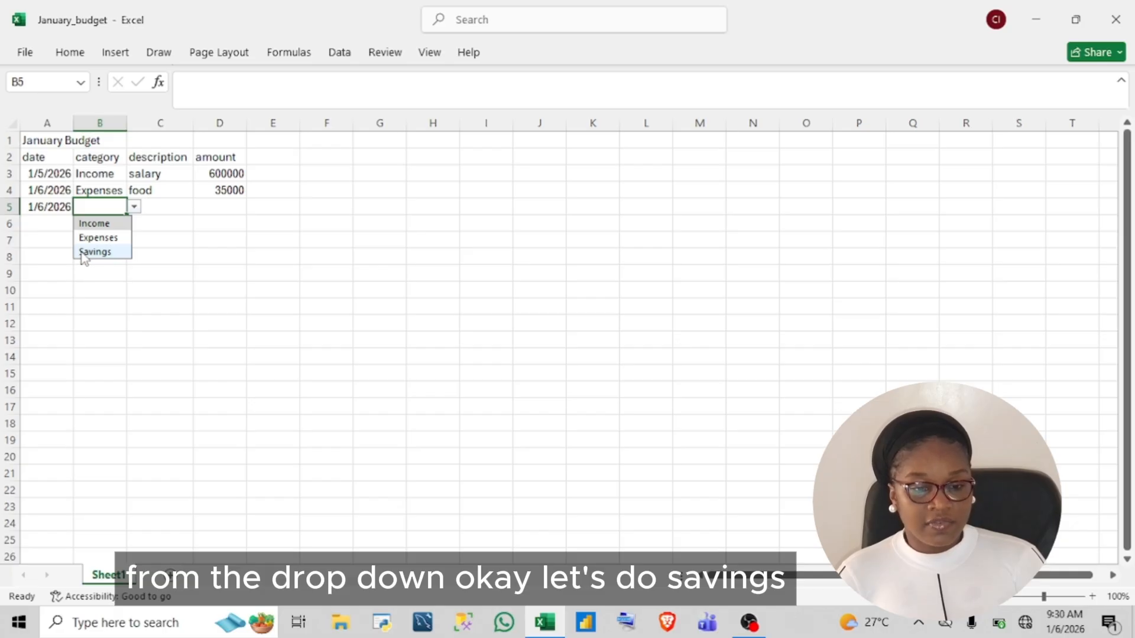
pyautogui.click(86, 252)
# Enter new laptop as the description of the savings record in cell C5.
pyautogui.click(160, 206)
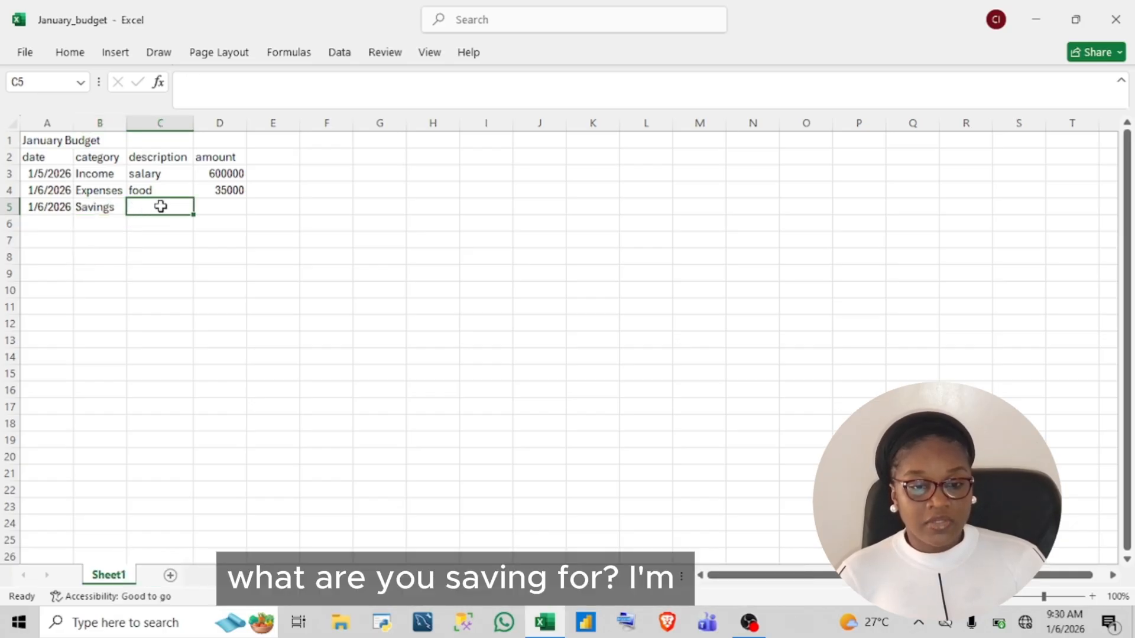
pyautogui.write('new')
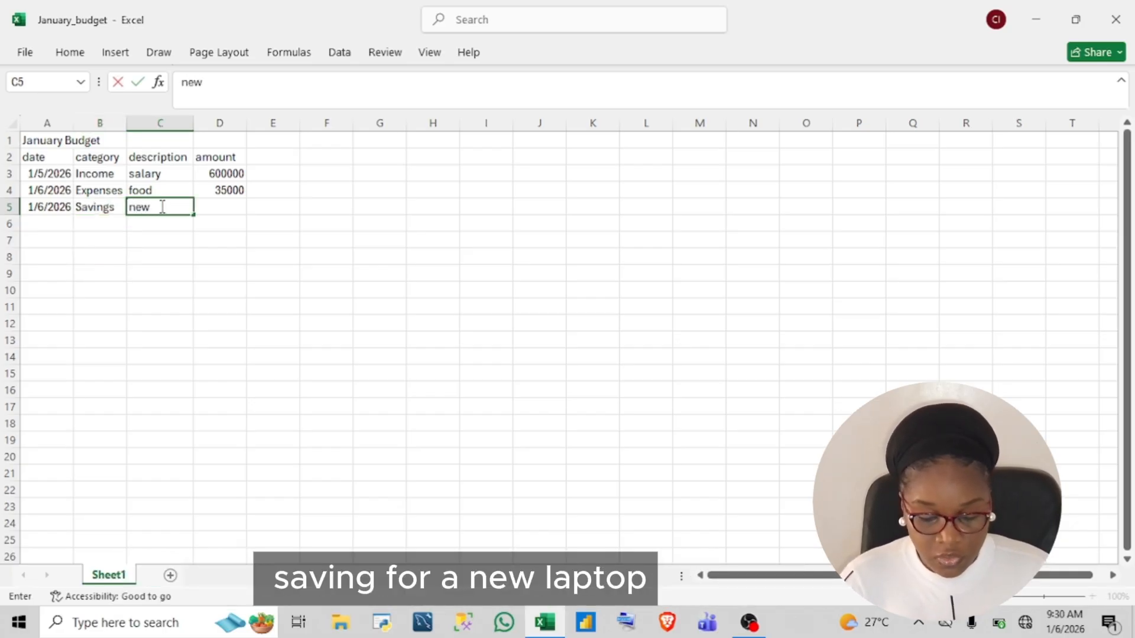
pyautogui.write(' laptop')
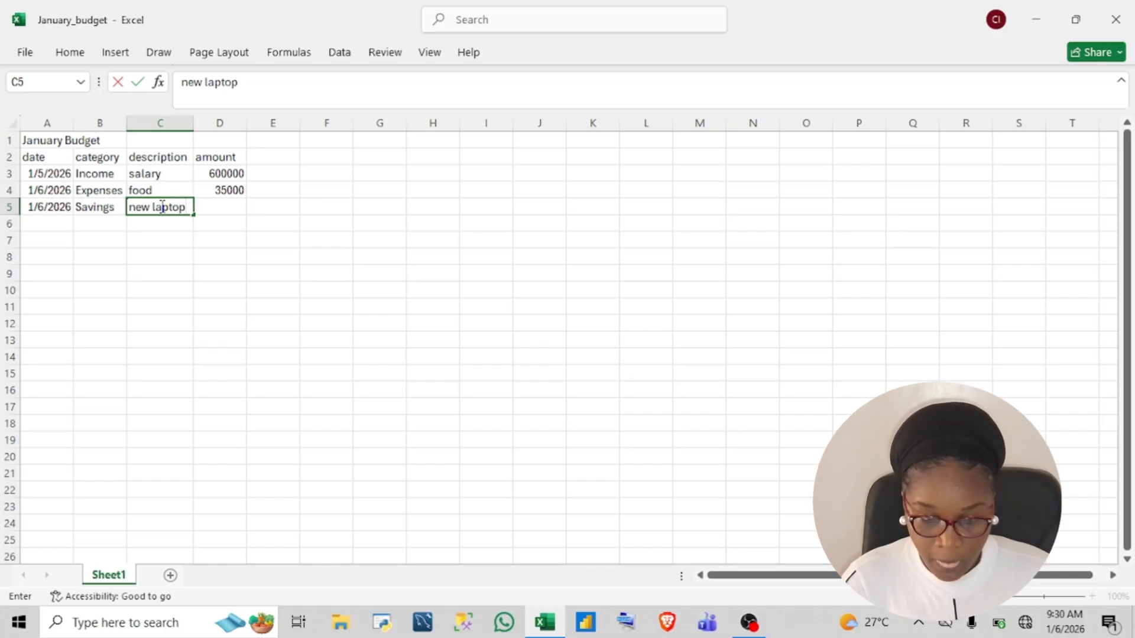
pyautogui.click(214, 208)
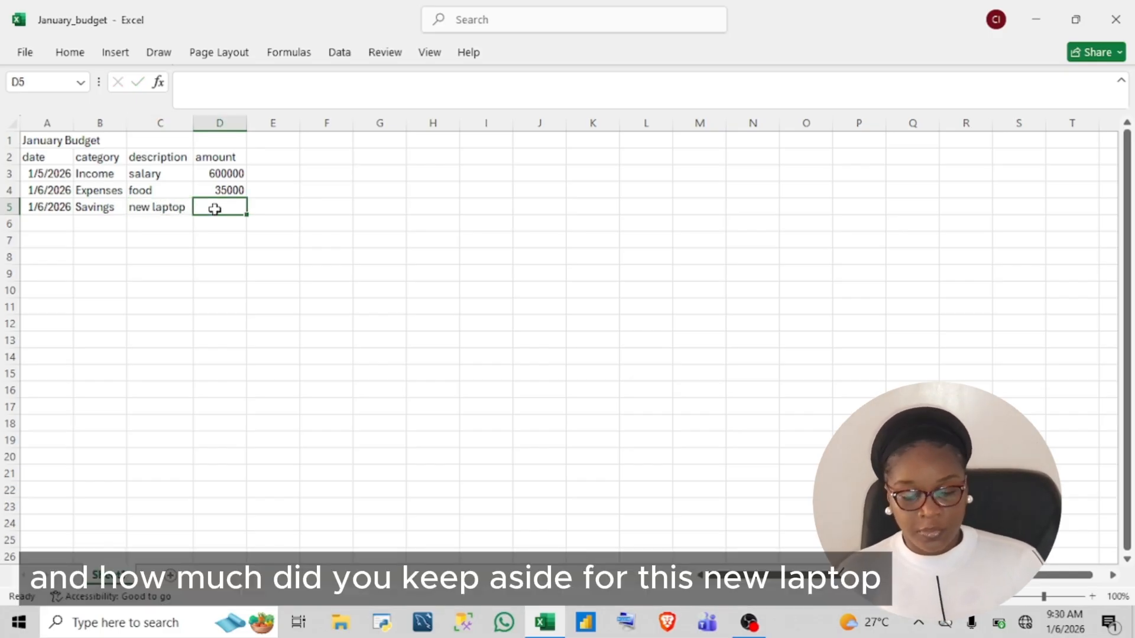
# Enter the amount 20000 for the new laptop savings record in cell D5.
pyautogui.write('20000')
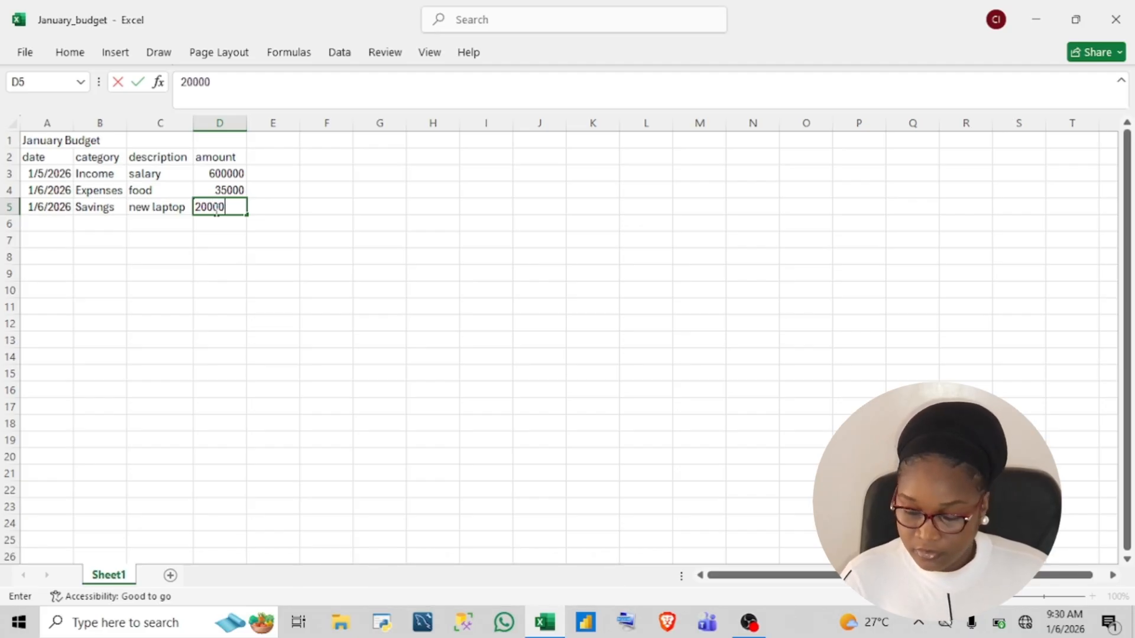
pyautogui.press('Return')
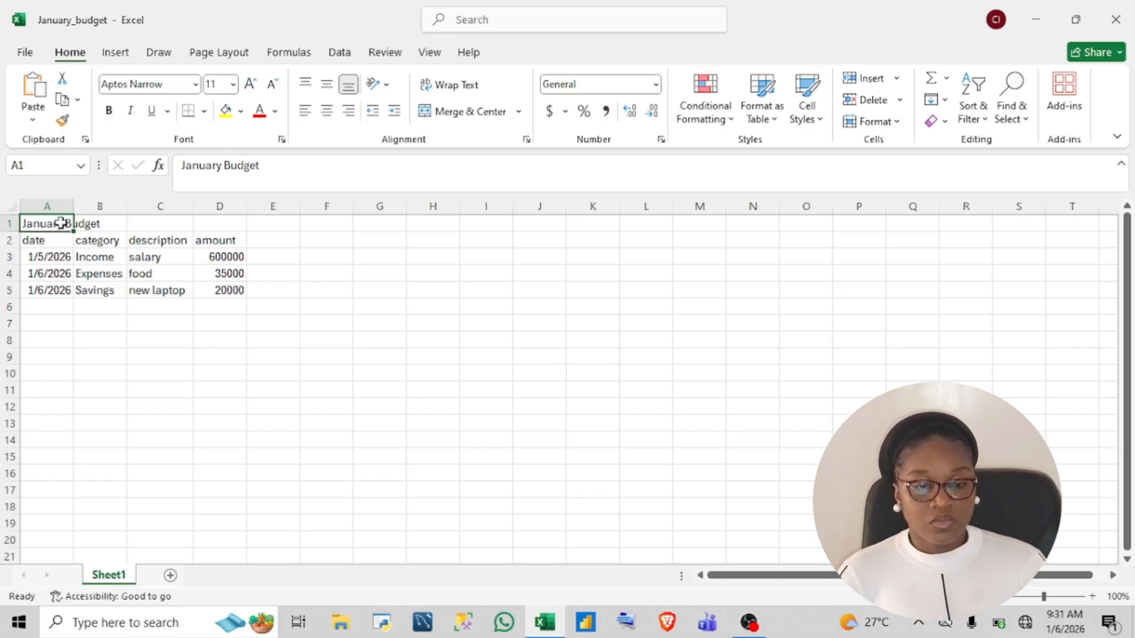
# Merge and center the January Budget title across cells A1 and B1.
pyautogui.moveTo(65, 224); pyautogui.dragTo(93, 223)
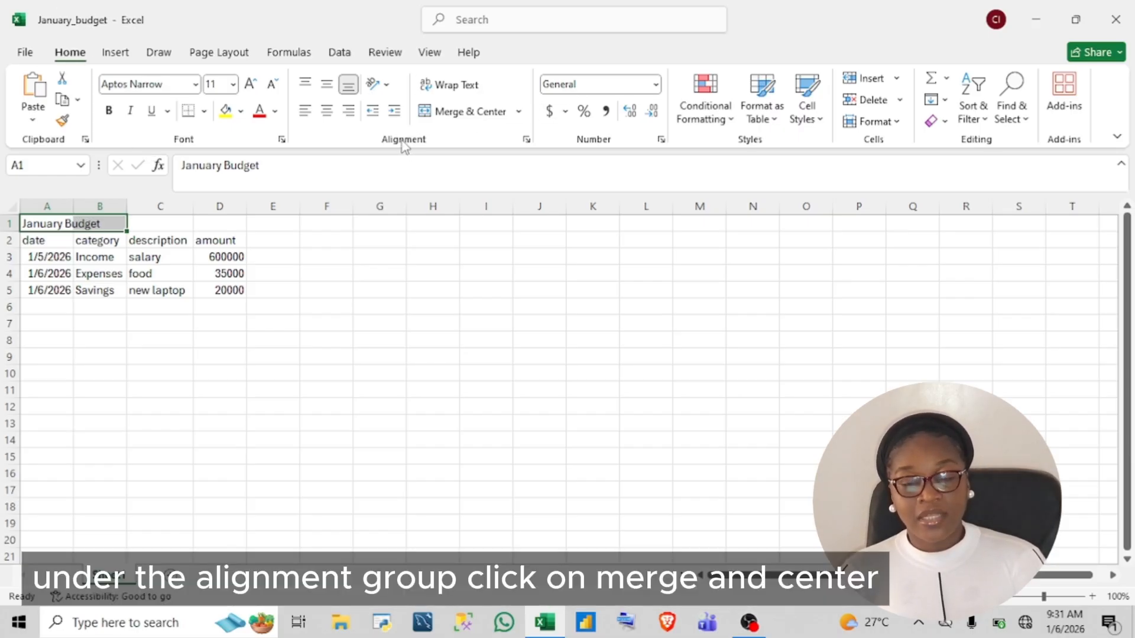
pyautogui.click(520, 112)
pyautogui.click(495, 136)
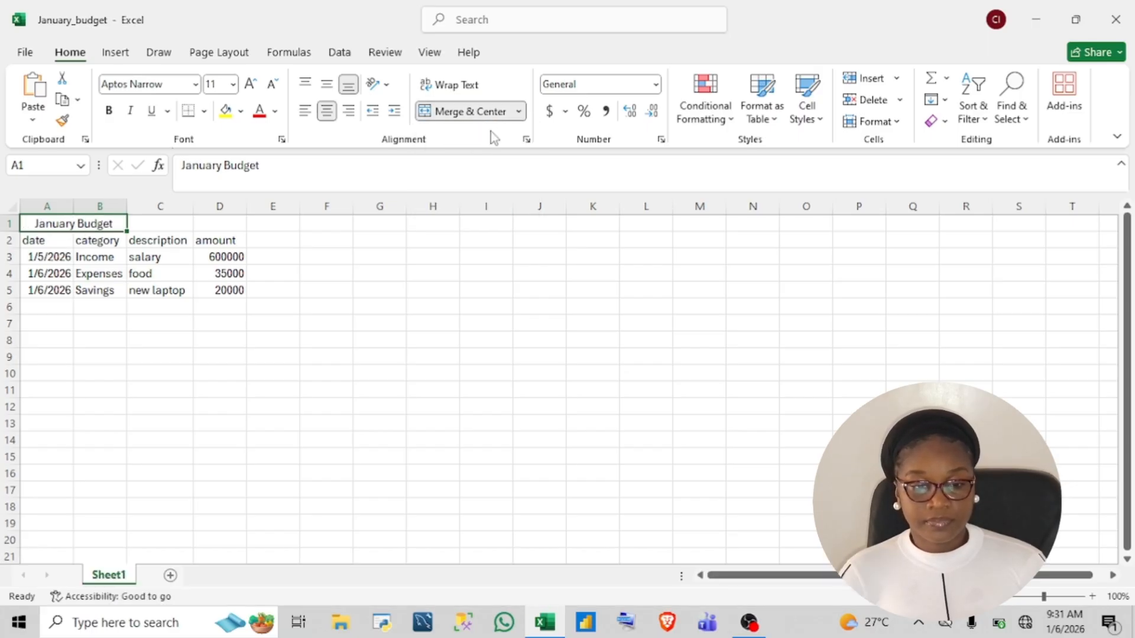
# Make the January Budget title bold at font size 20 and widen column B so the title fits.
pyautogui.click(108, 111)
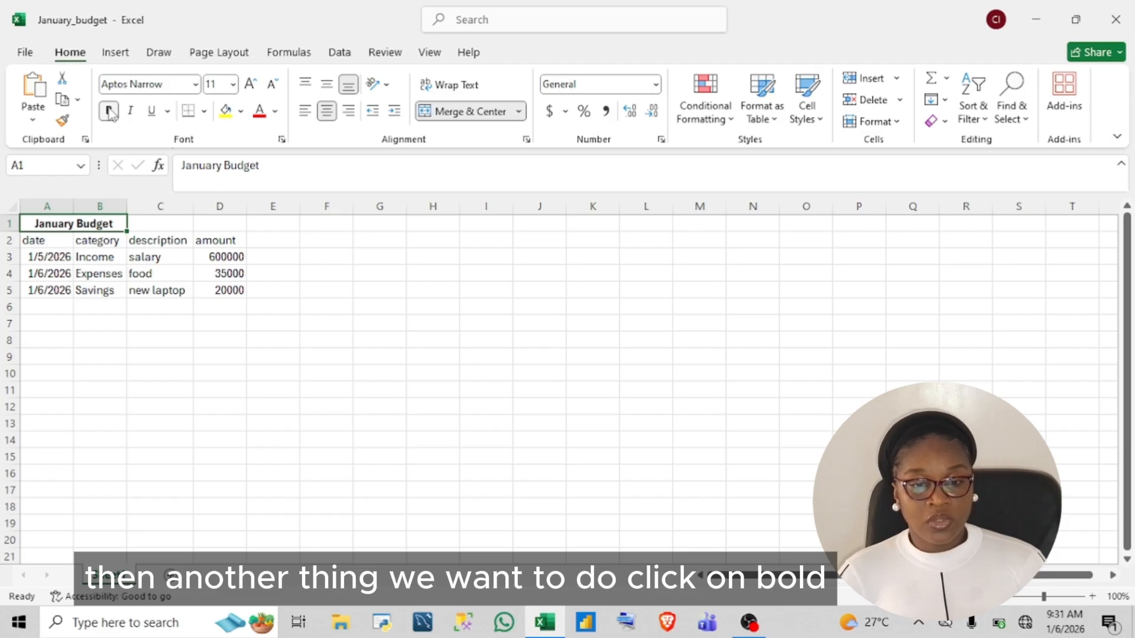
pyautogui.click(234, 85)
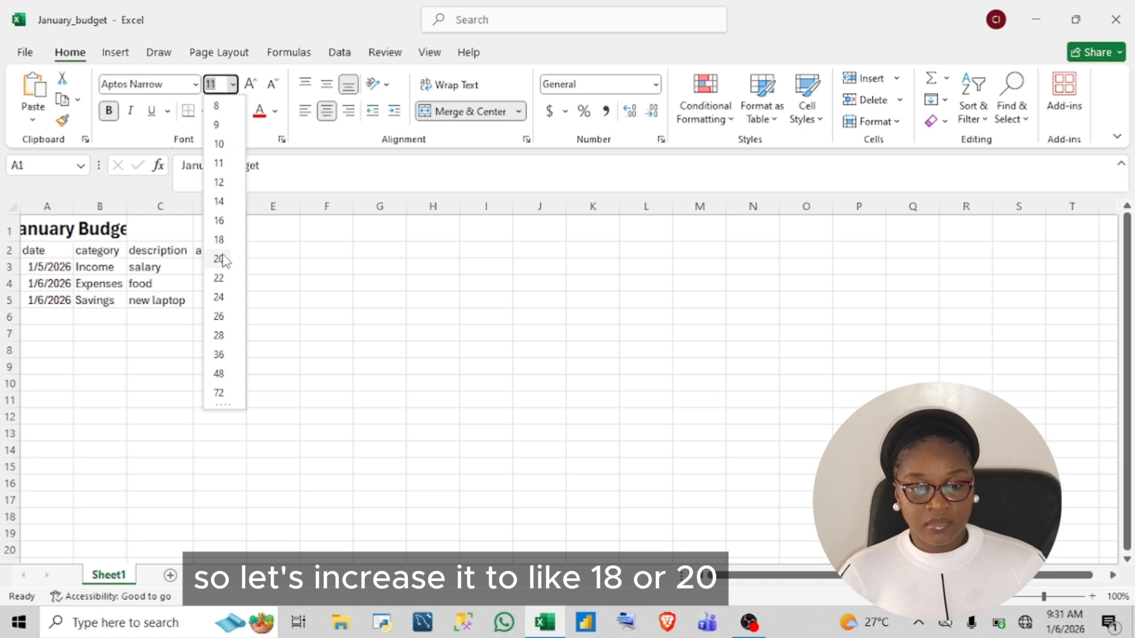
pyautogui.click(219, 258)
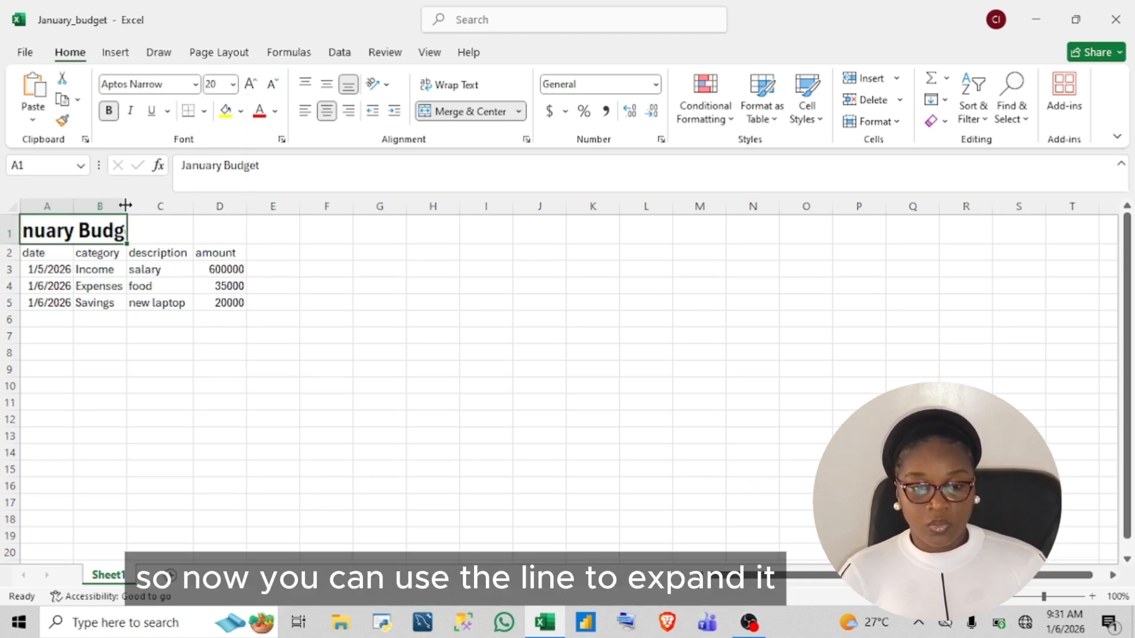
pyautogui.moveTo(125, 205); pyautogui.dragTo(203, 205)
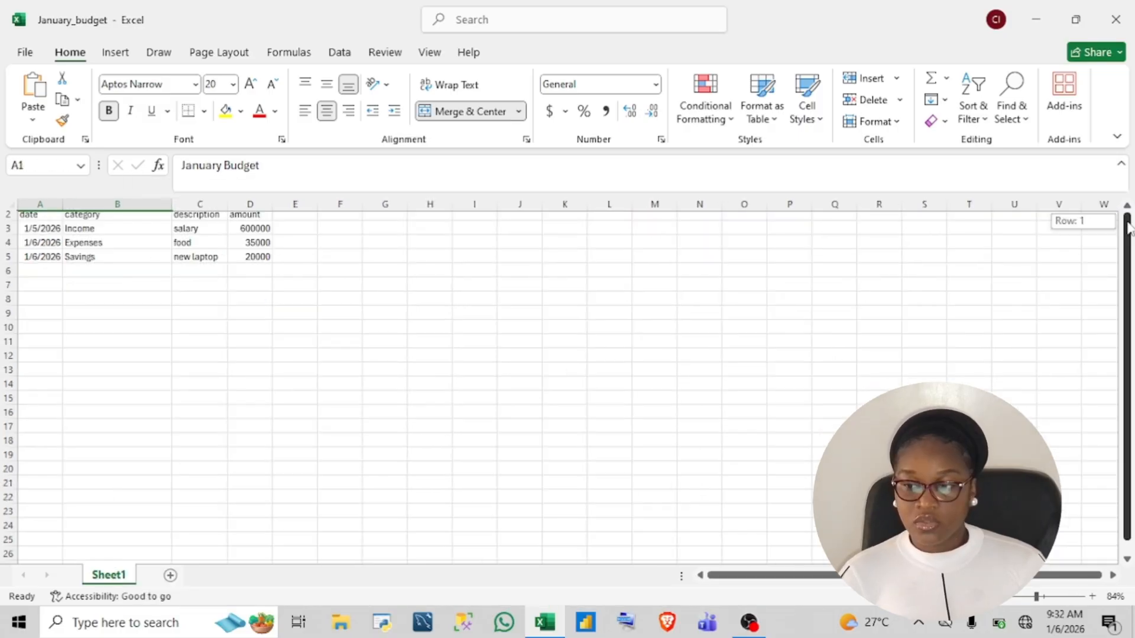
# Make the column headers in row 2 bold and set their font size to 14.
pyautogui.moveTo(1128, 222); pyautogui.dragTo(1127, 206)
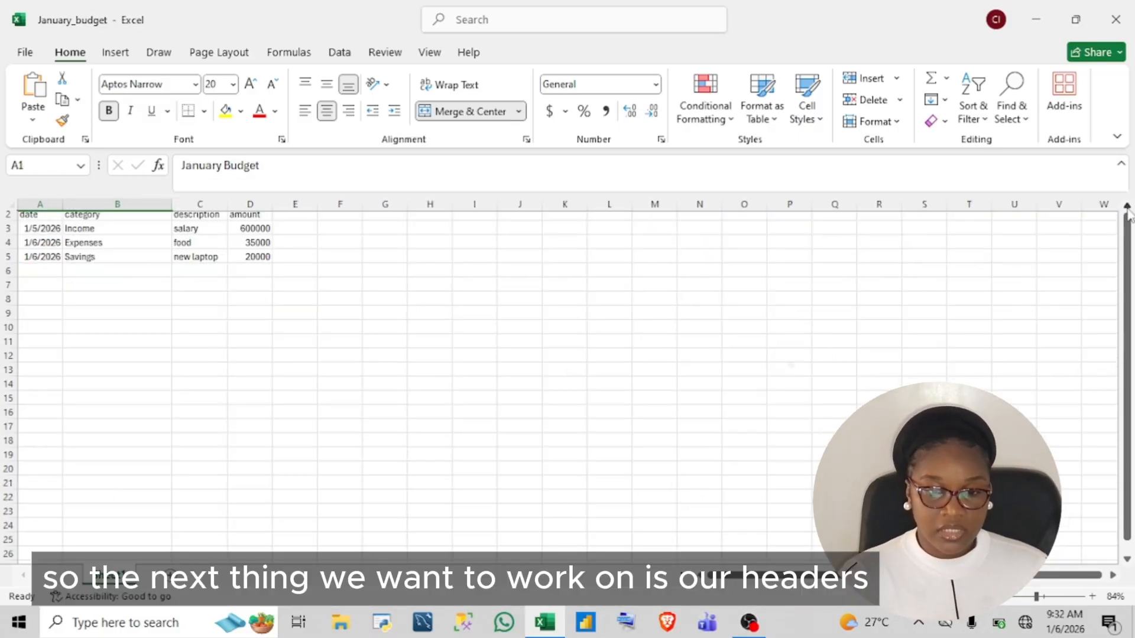
pyautogui.scroll(2, 1127, 209)
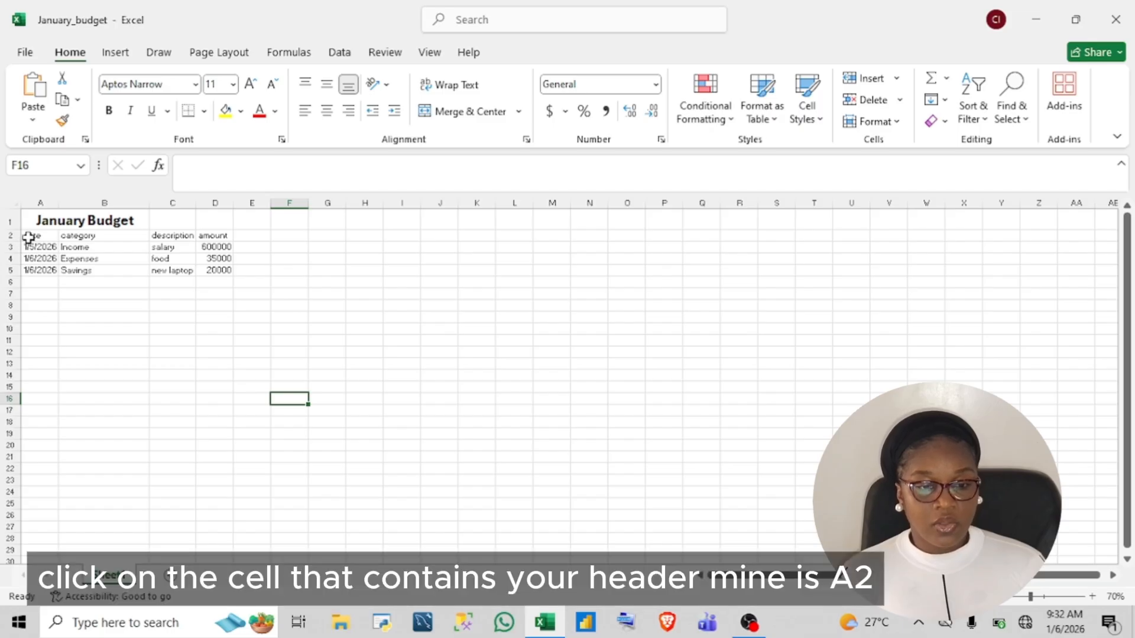
pyautogui.click(28, 235)
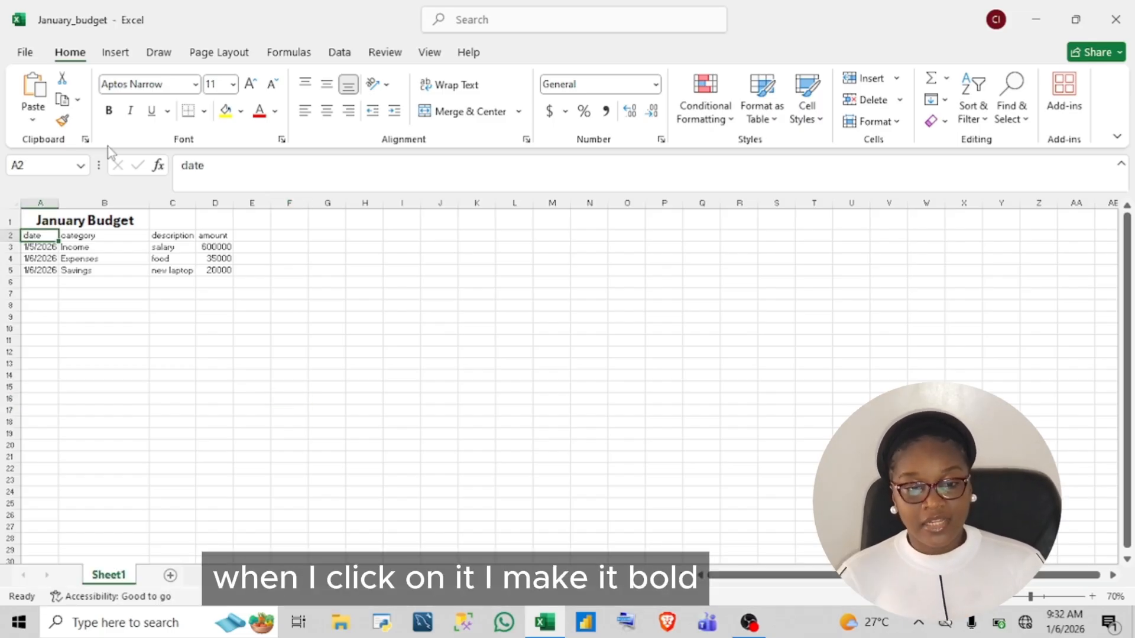
pyautogui.click(109, 112)
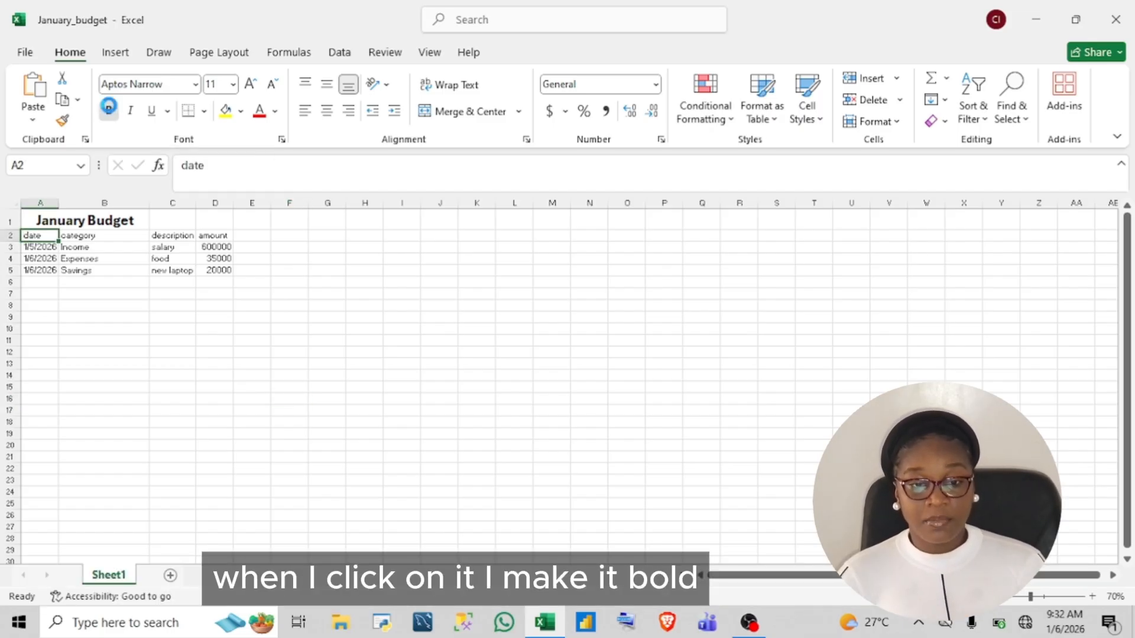
pyautogui.click(233, 85)
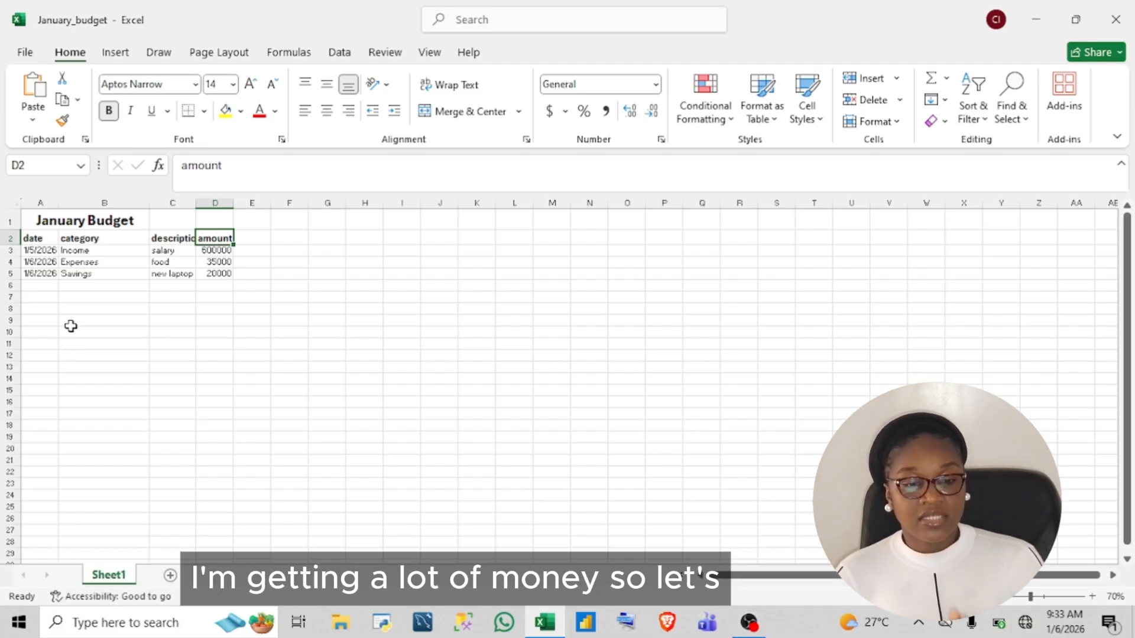
# Set up a conditional formatting rule on column B, from B3 down to the last row, for cell values equal to Income.
pyautogui.click(75, 251)
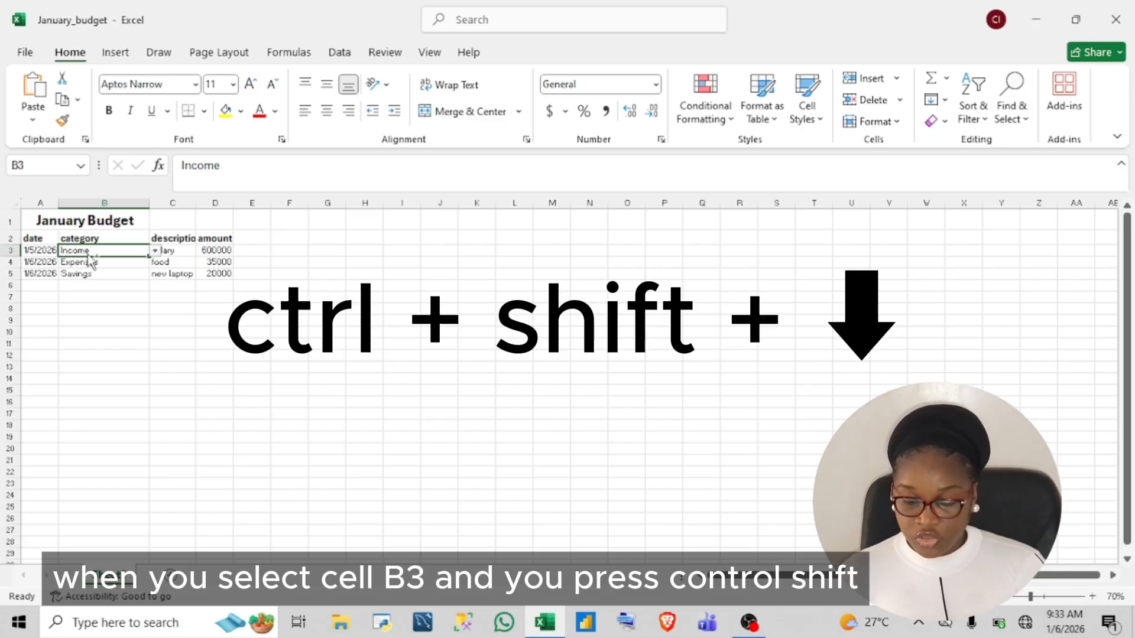
pyautogui.hotkey('ctrl', 'shift', 'Down')
pyautogui.hotkey('ctrl', 'shift', 'Down')
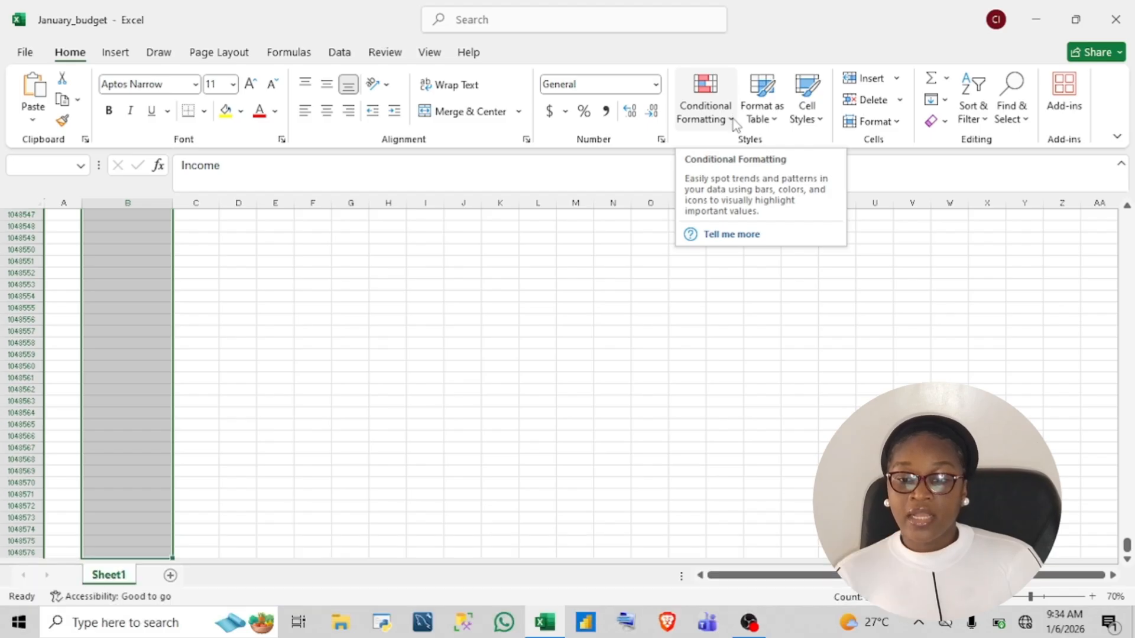
pyautogui.click(734, 118)
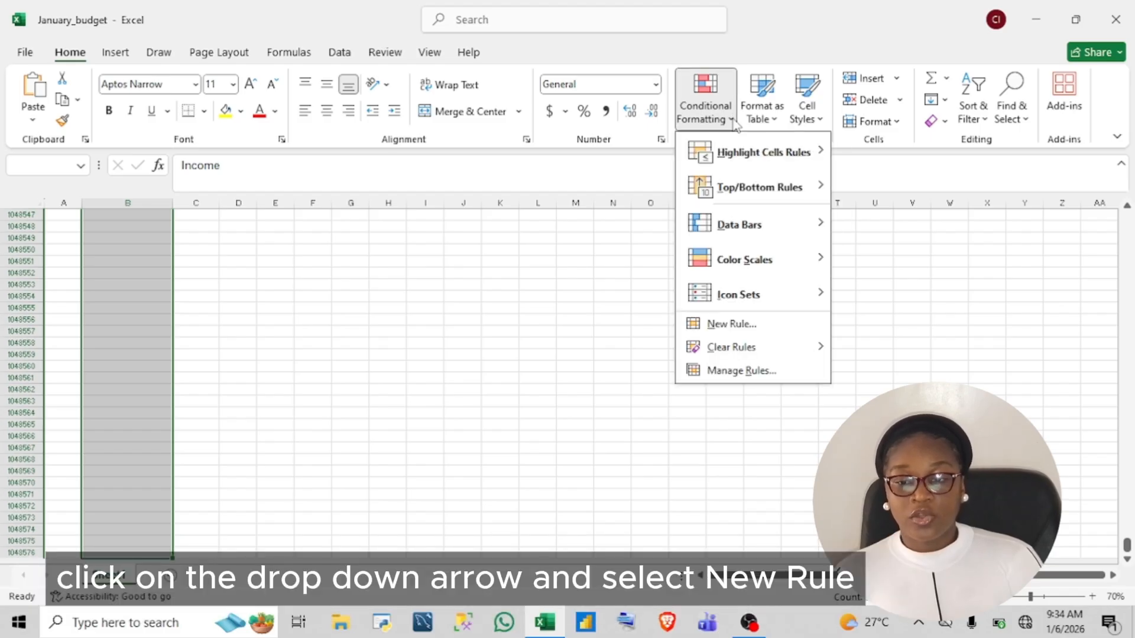
pyautogui.click(721, 327)
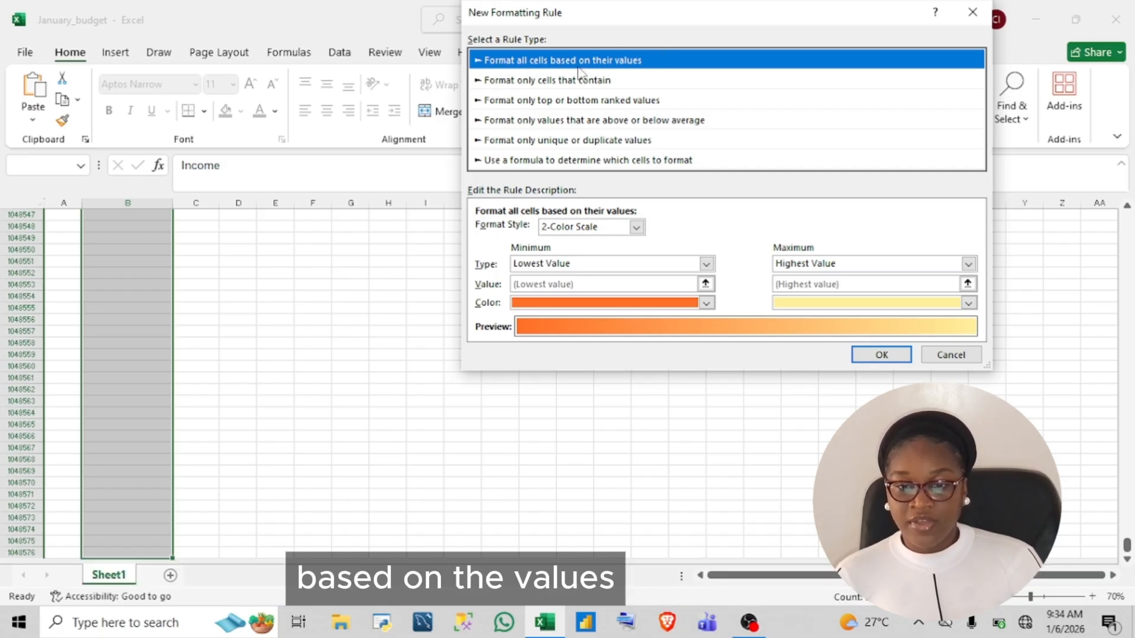
pyautogui.click(528, 84)
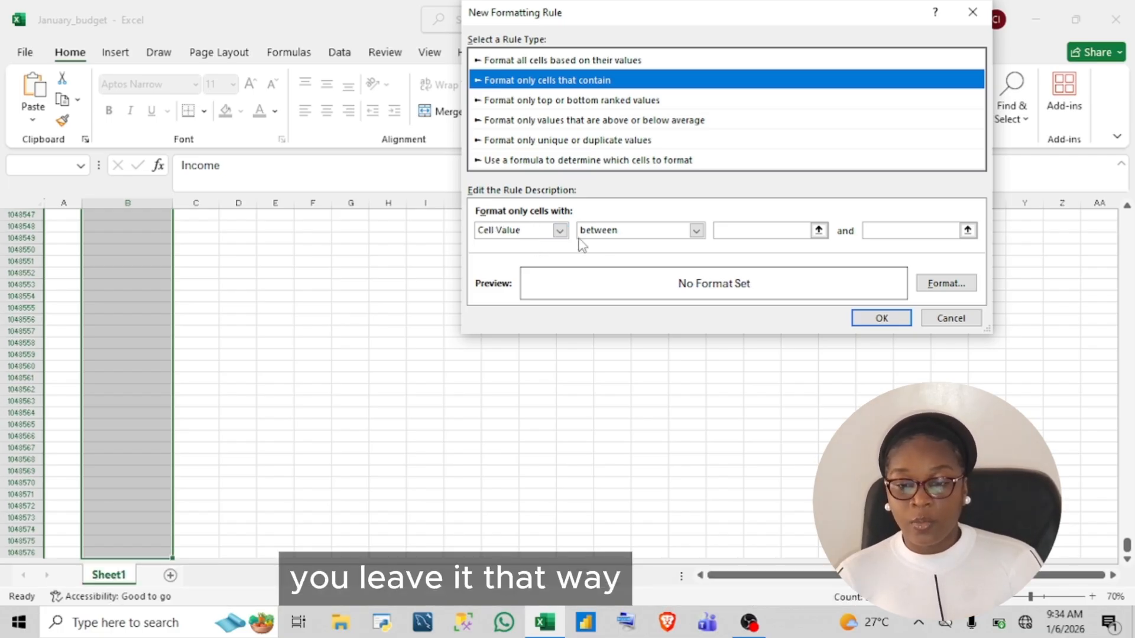
pyautogui.click(696, 232)
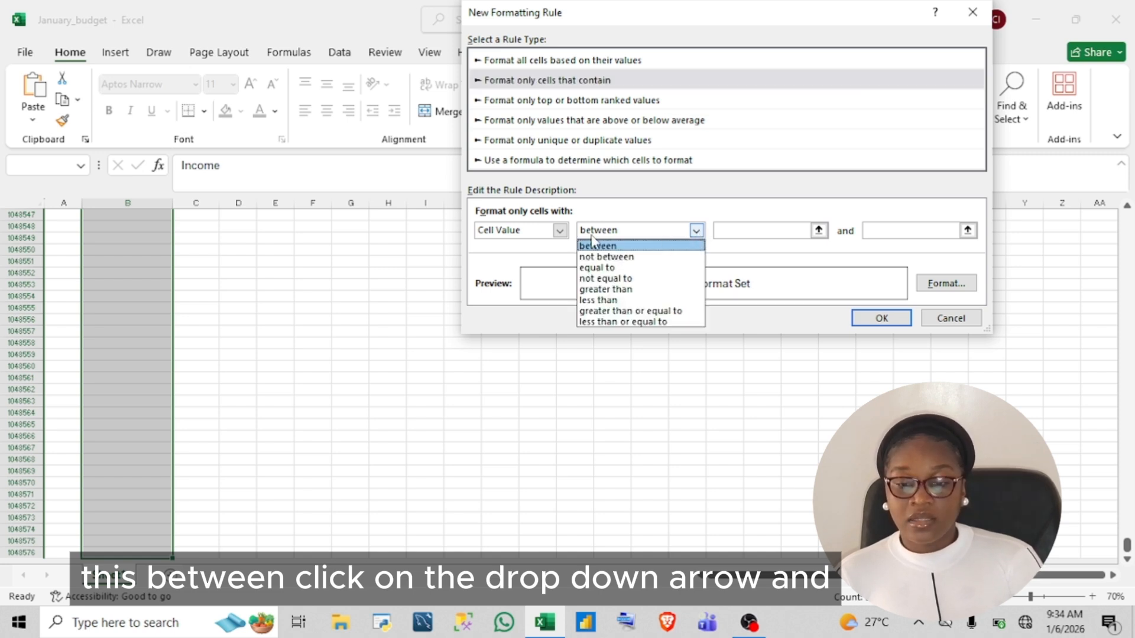
pyautogui.click(603, 269)
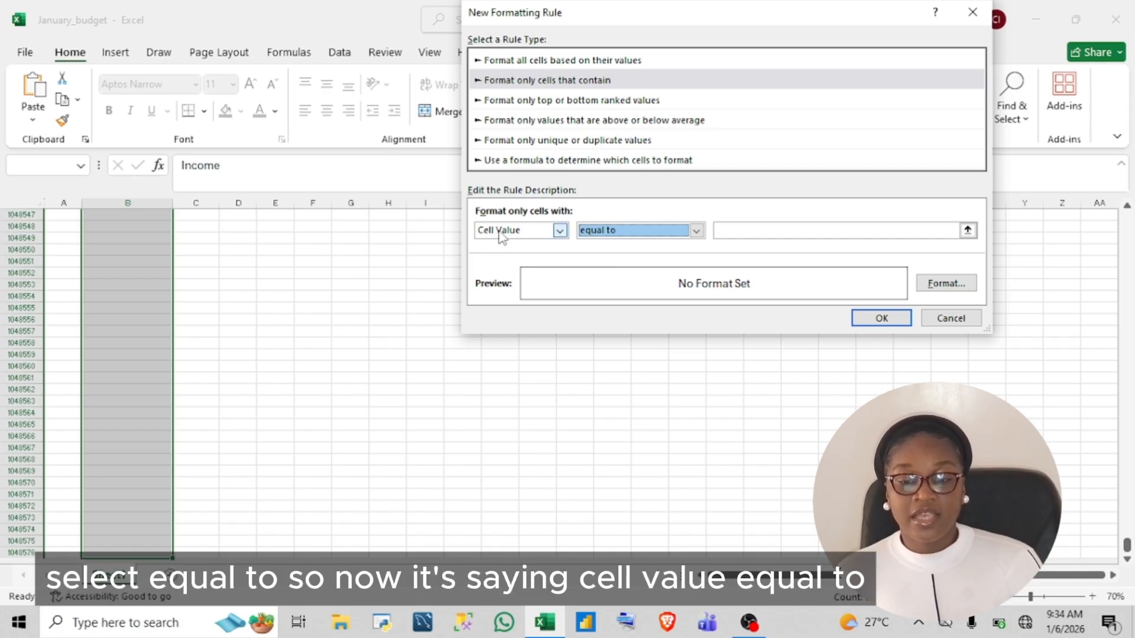
pyautogui.click(727, 230)
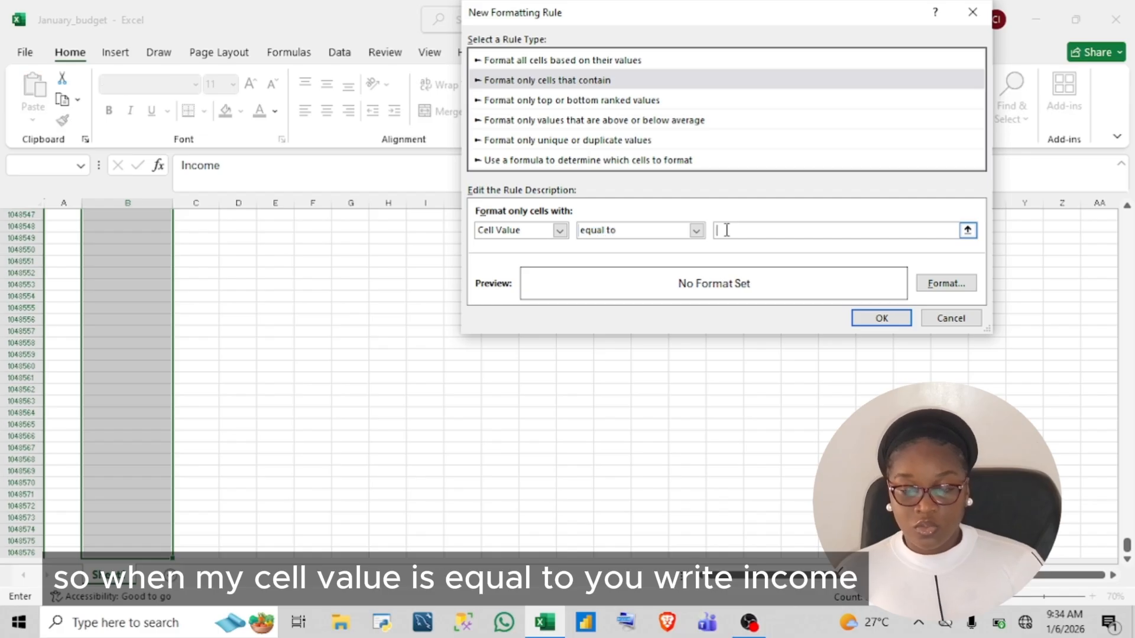
pyautogui.write('Income')
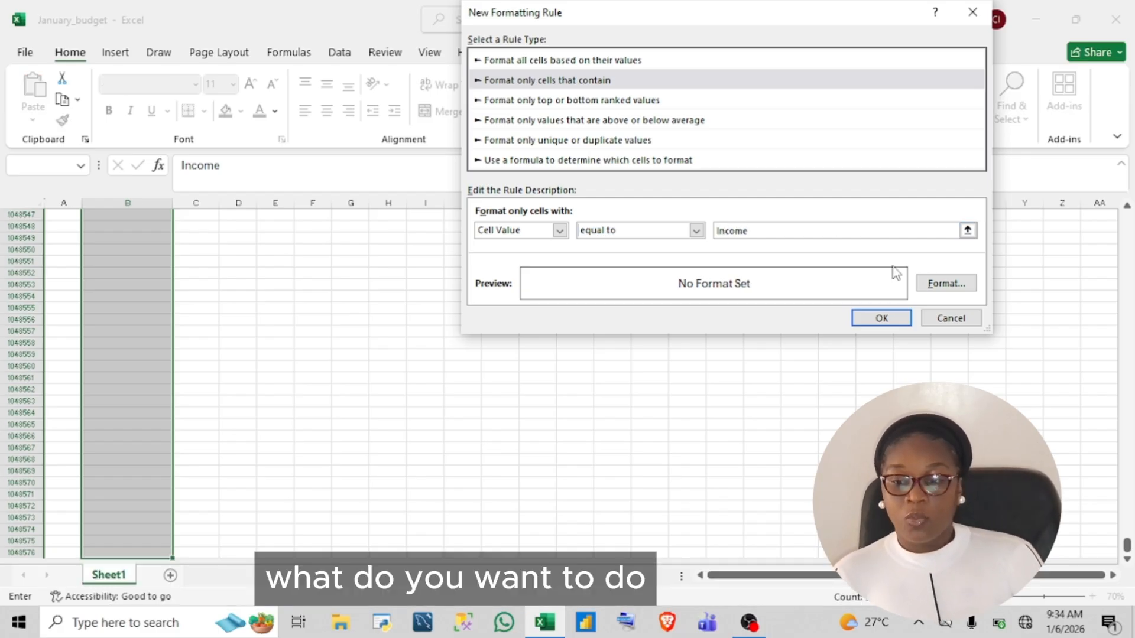
# Give the Income rule a light green fill and apply the rule.
pyautogui.click(945, 283)
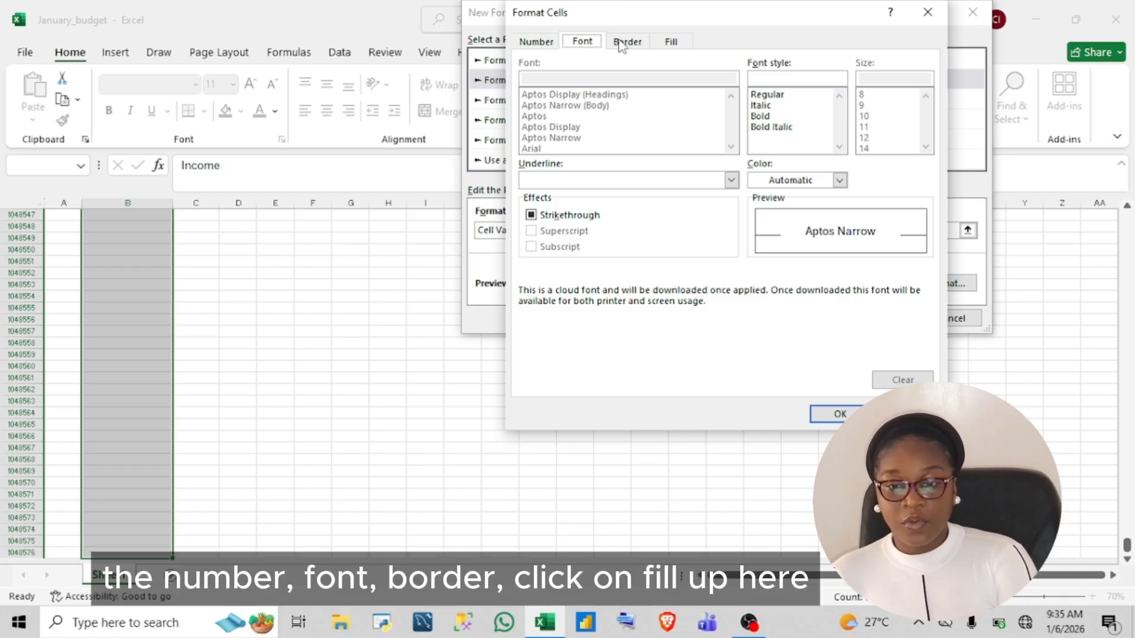
pyautogui.click(672, 42)
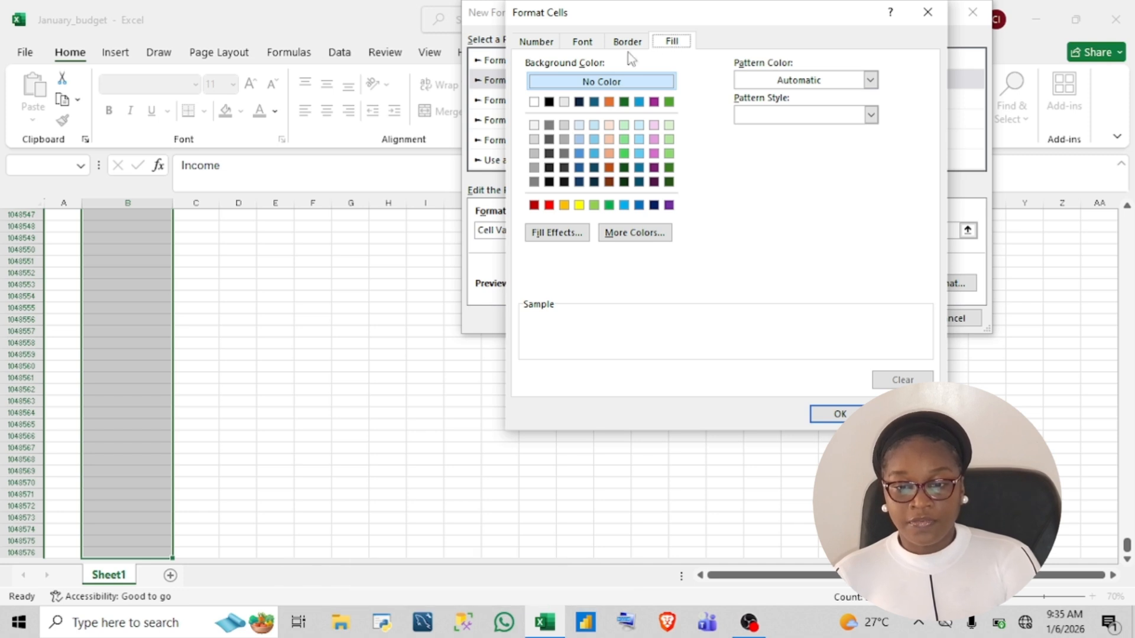
pyautogui.click(609, 205)
pyautogui.click(610, 205)
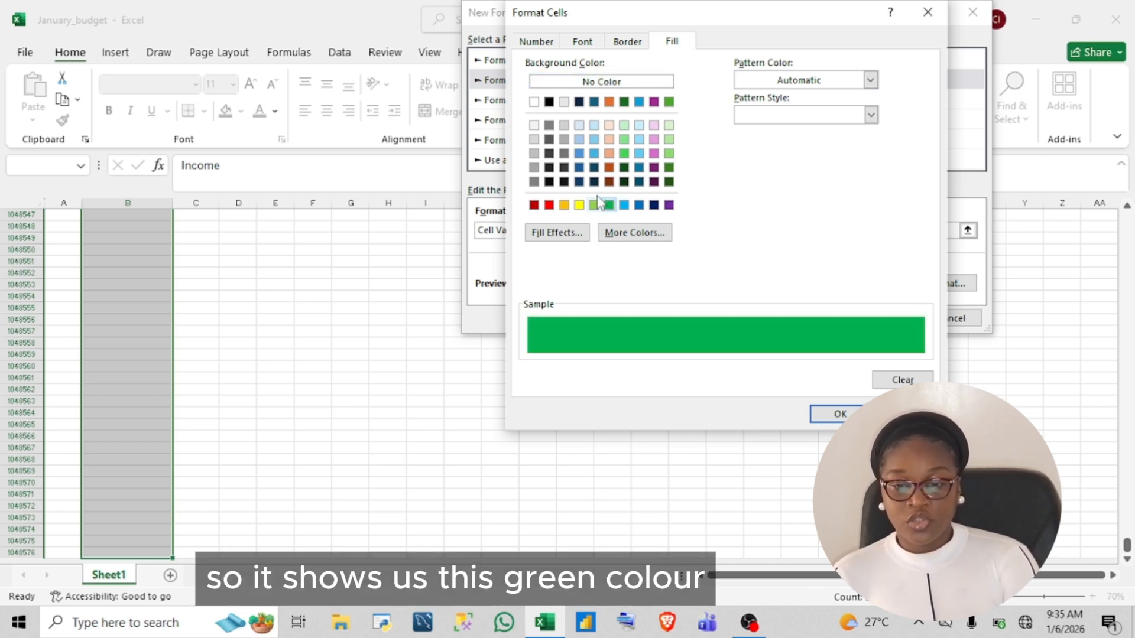
pyautogui.click(624, 140)
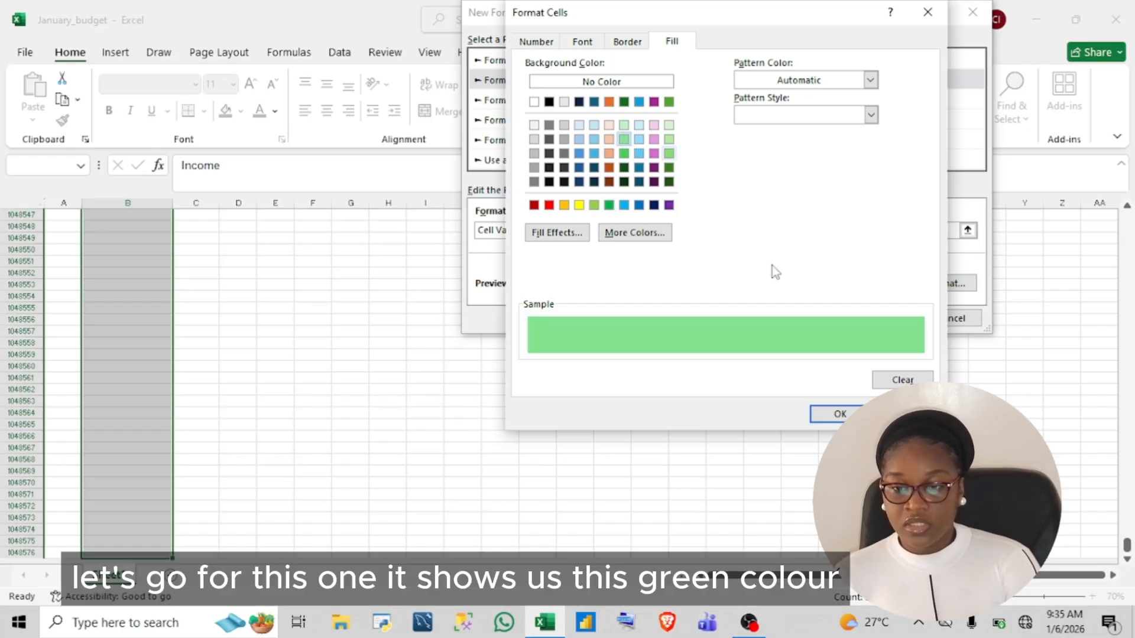
pyautogui.click(841, 415)
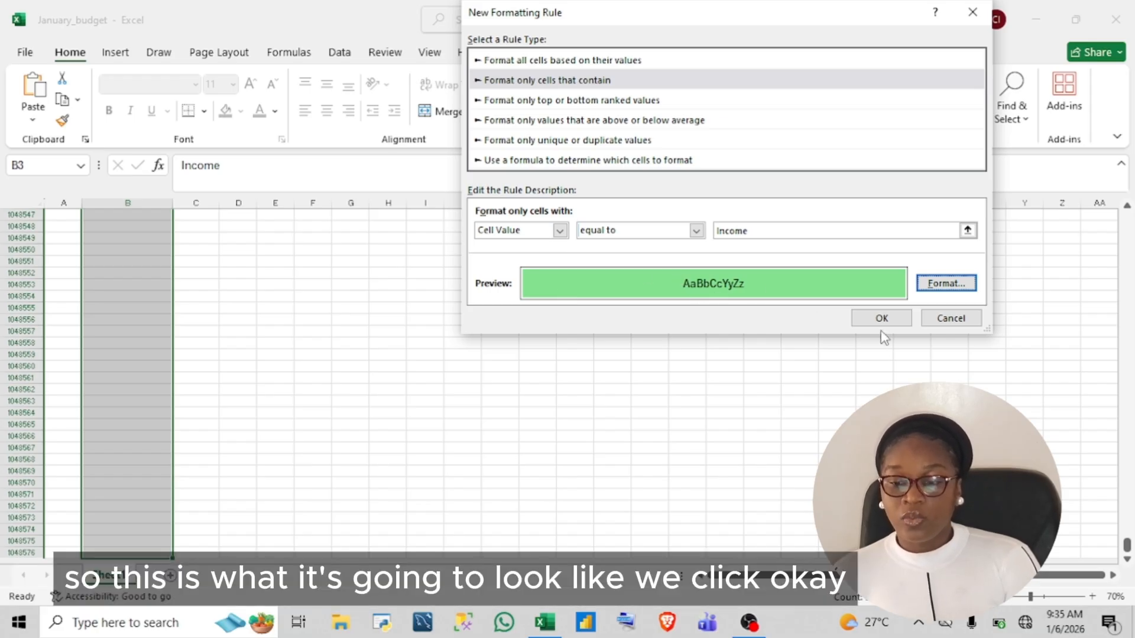
pyautogui.click(881, 318)
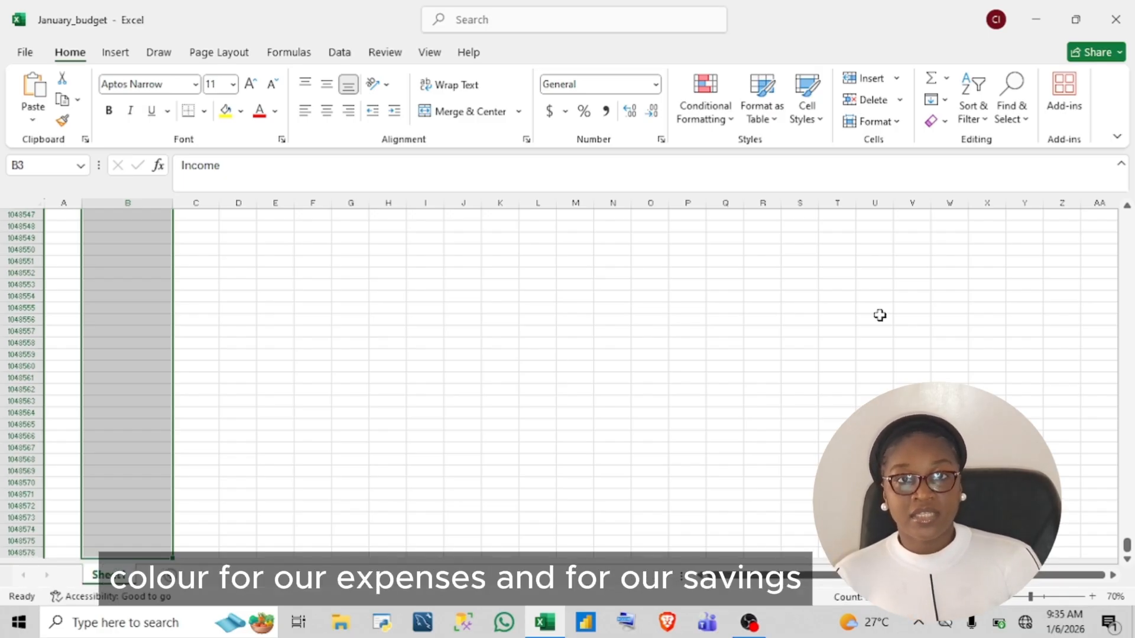
# Set up a second conditional formatting rule on the selected category cells for cell values equal to Expenses.
pyautogui.click(728, 121)
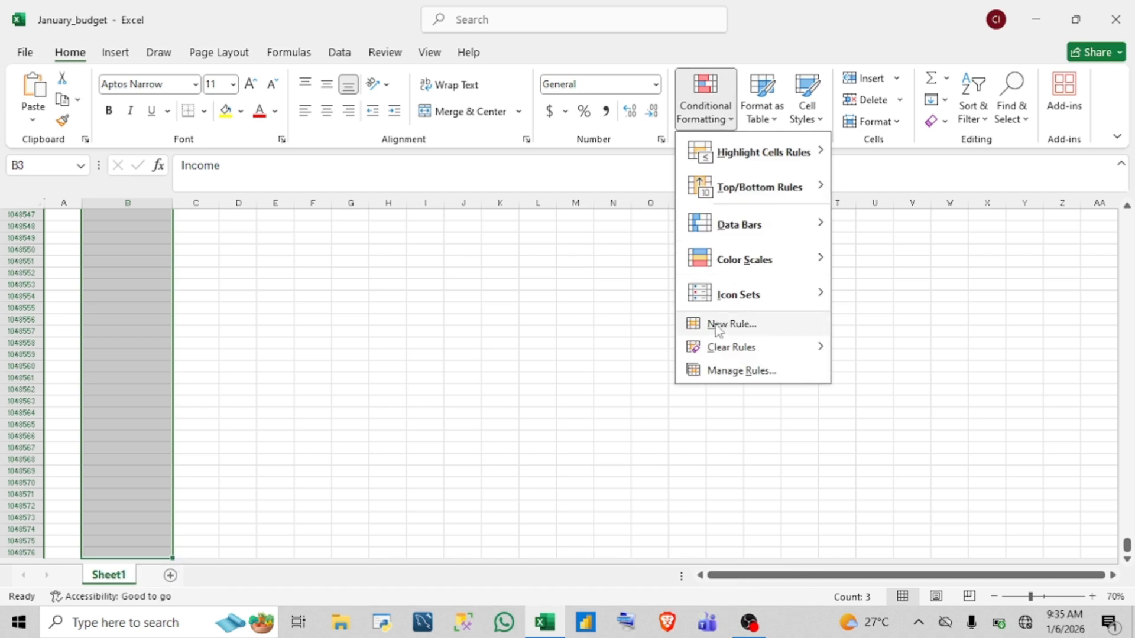
pyautogui.click(731, 321)
pyautogui.click(512, 81)
pyautogui.click(696, 231)
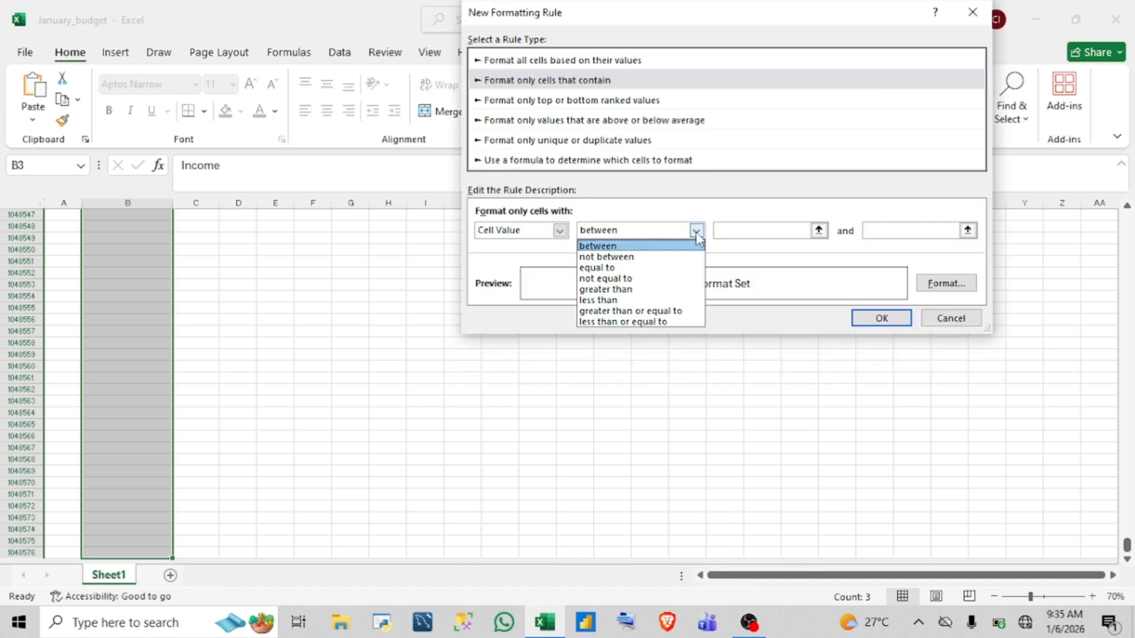
pyautogui.click(596, 265)
pyautogui.click(750, 231)
pyautogui.write('Expenses')
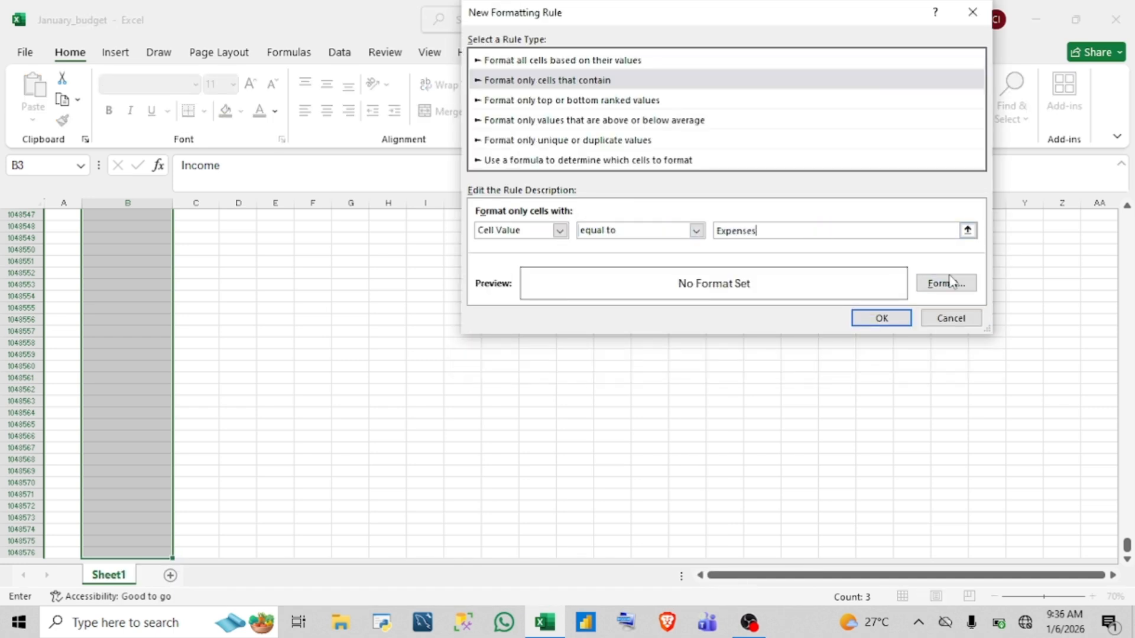
# Give the Expenses rule a red fill and apply the rule.
pyautogui.click(946, 283)
pyautogui.click(549, 205)
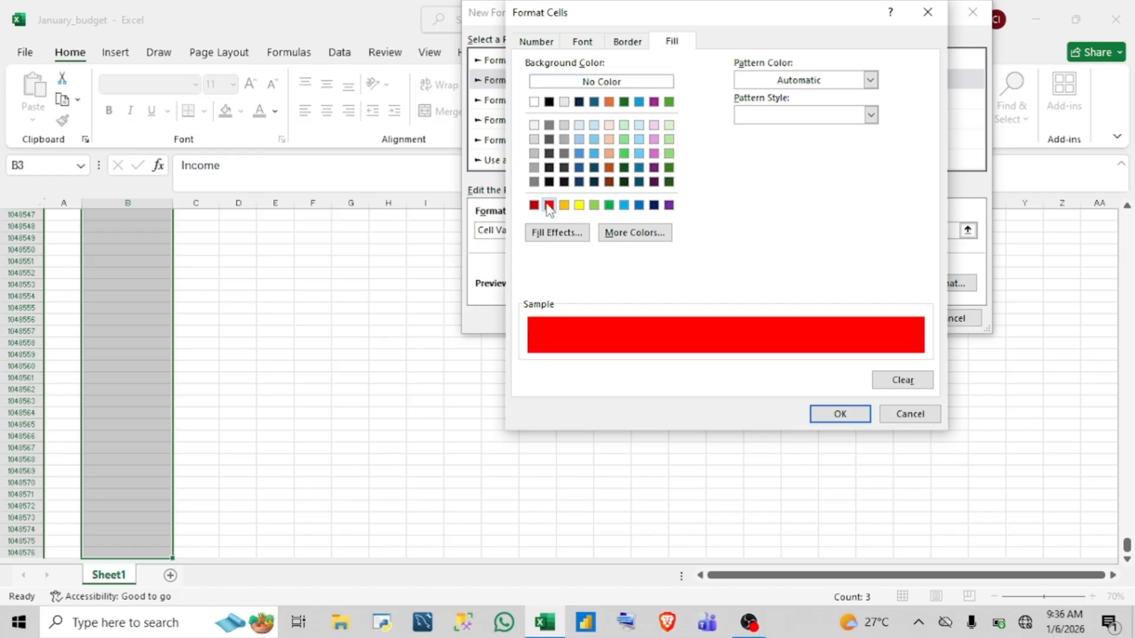
pyautogui.click(835, 414)
pyautogui.click(875, 318)
# Set up a third conditional formatting rule on the selected category cells for cell values equal to Savings.
pyautogui.click(705, 98)
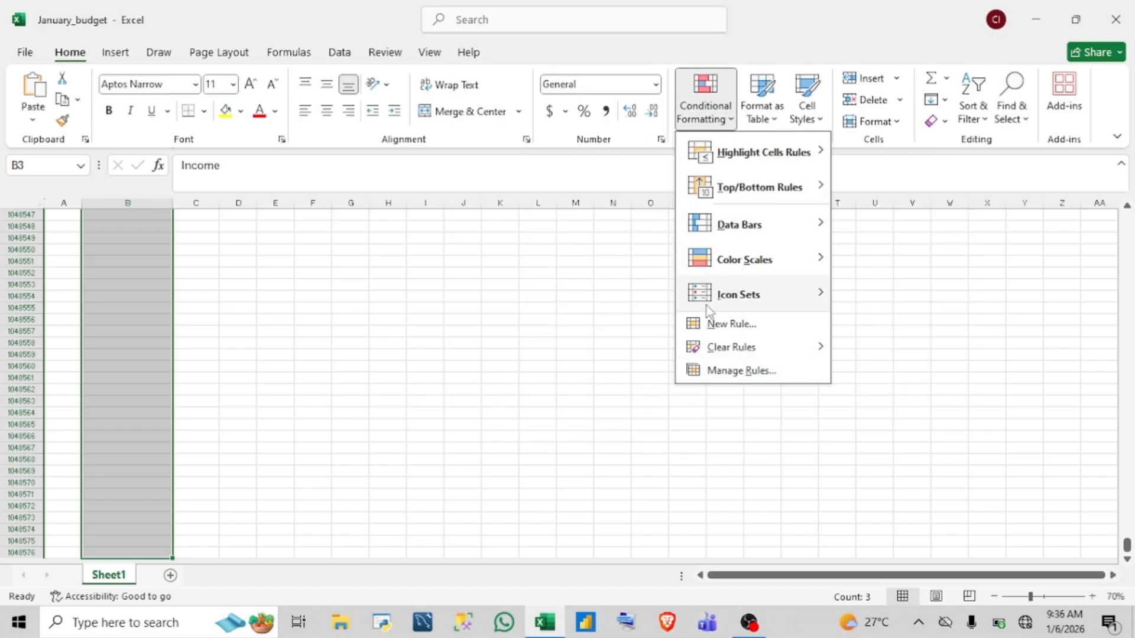
pyautogui.click(732, 321)
pyautogui.click(550, 80)
pyautogui.click(696, 231)
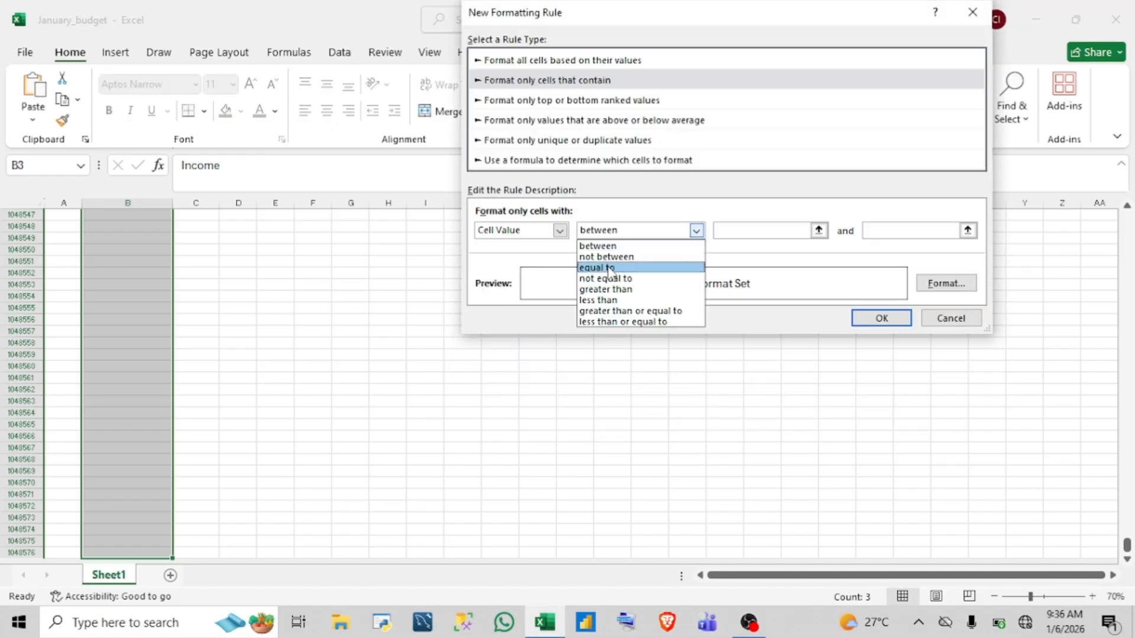
pyautogui.click(602, 271)
pyautogui.click(757, 230)
pyautogui.write('Savings')
# Give the Savings rule a yellow fill and apply the rule.
pyautogui.click(948, 284)
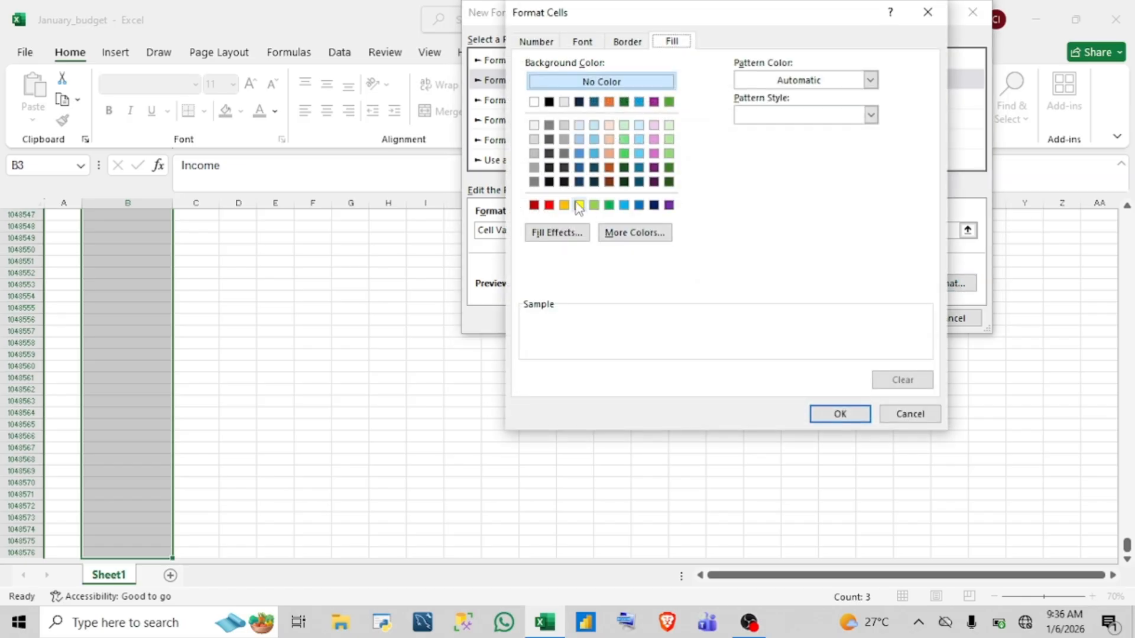
pyautogui.click(579, 205)
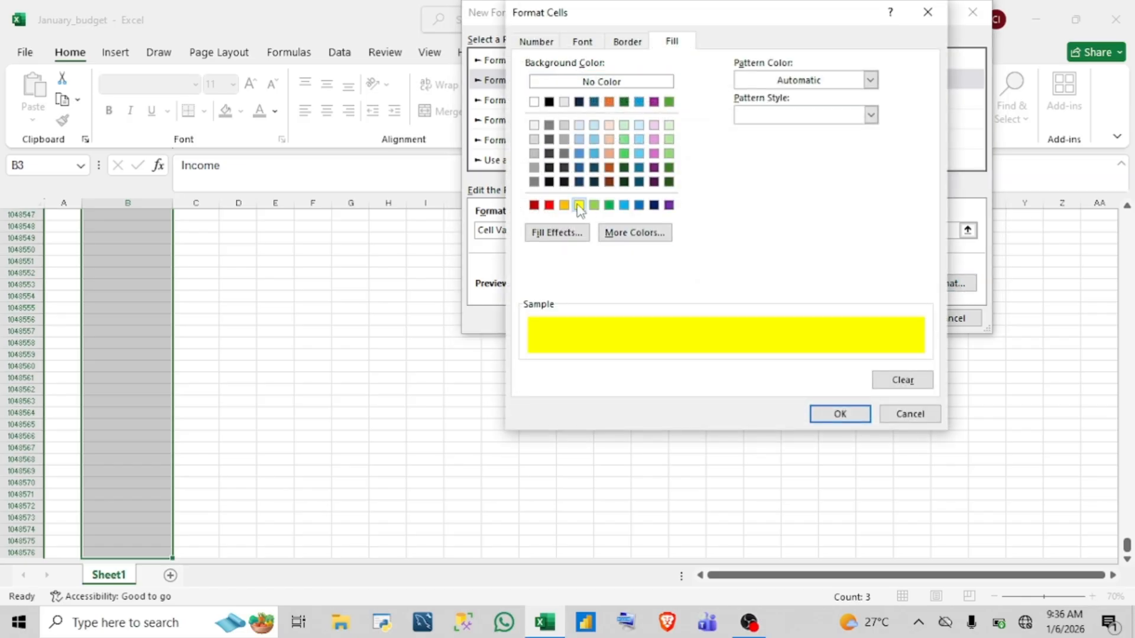
pyautogui.click(839, 414)
pyautogui.click(878, 319)
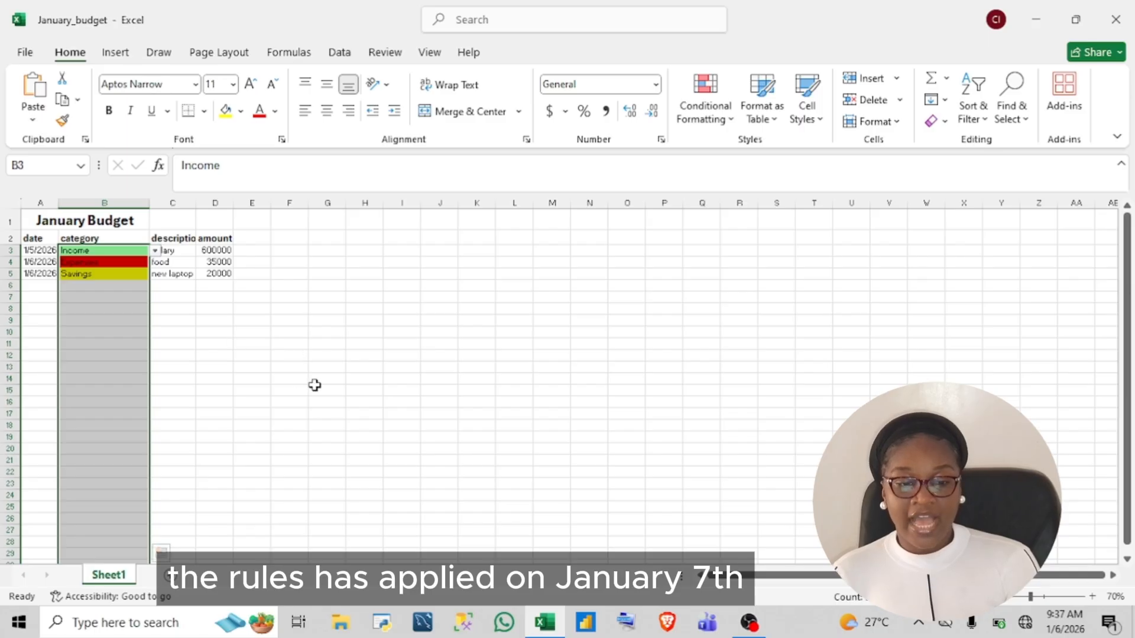
# Collapse the ribbon and start a new record in row 6 with the date 1/7/2026 and the category Expenses.
pyautogui.doubleClick(242, 51)
pyautogui.click(42, 202)
pyautogui.write('1/7')
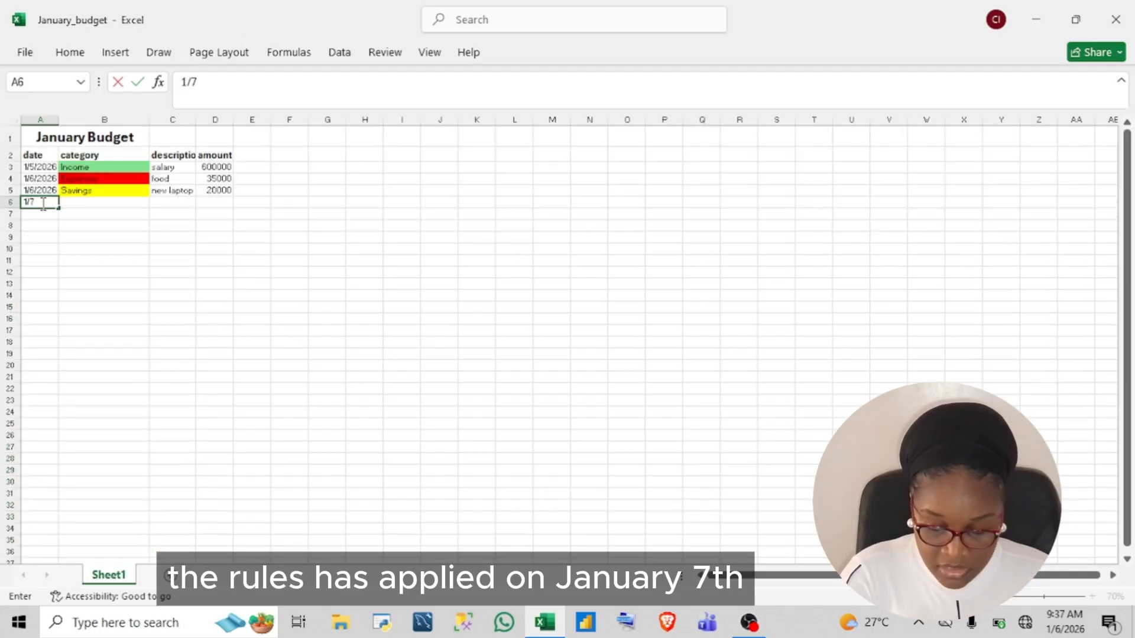
pyautogui.write('/2026')
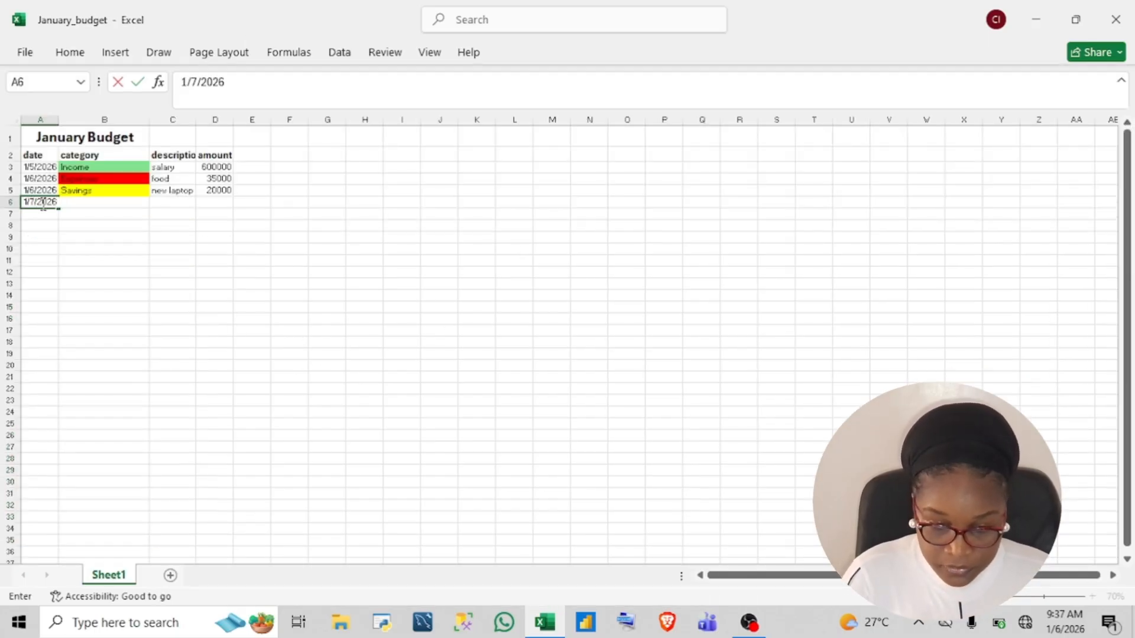
pyautogui.press('Tab')
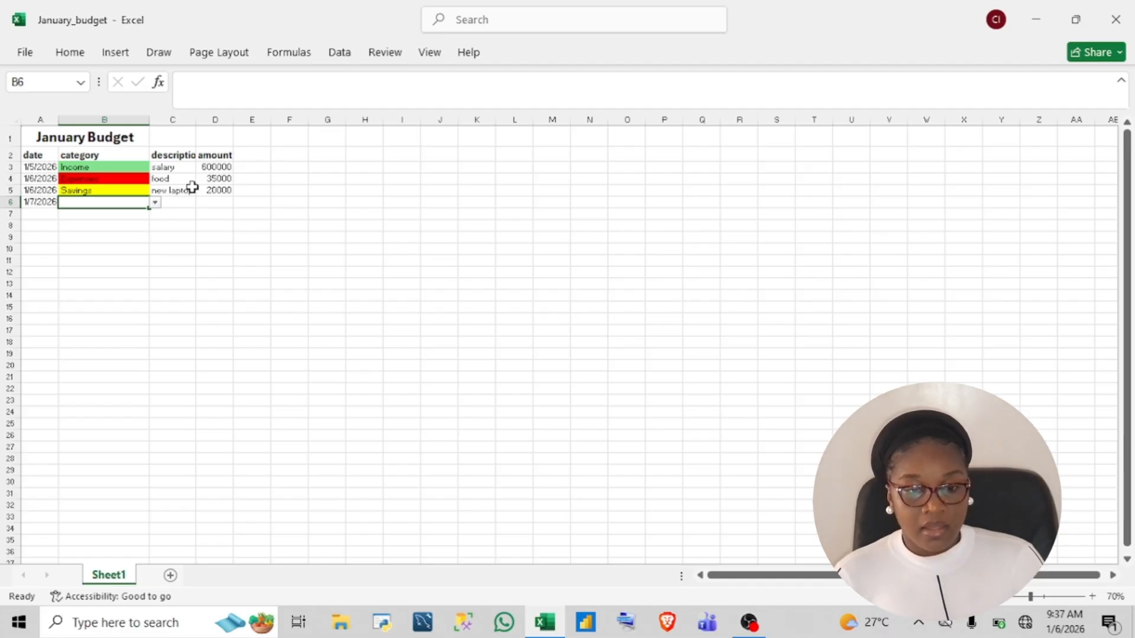
pyautogui.click(155, 203)
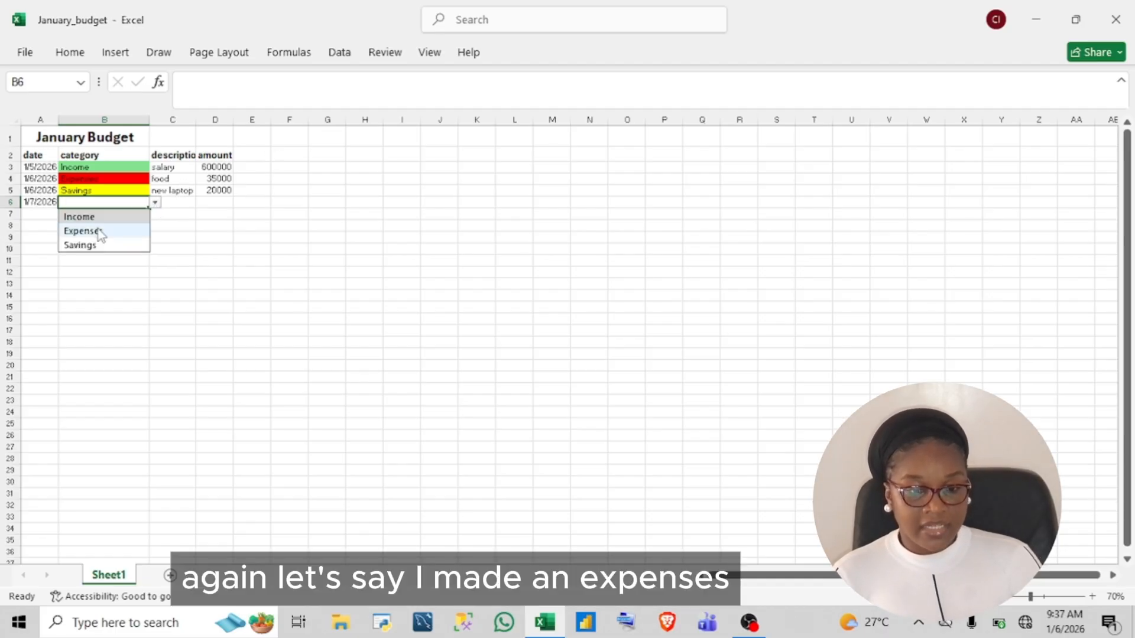
pyautogui.click(96, 230)
# Enter transportation as the description in C6 and widen column C so the text fits.
pyautogui.click(178, 202)
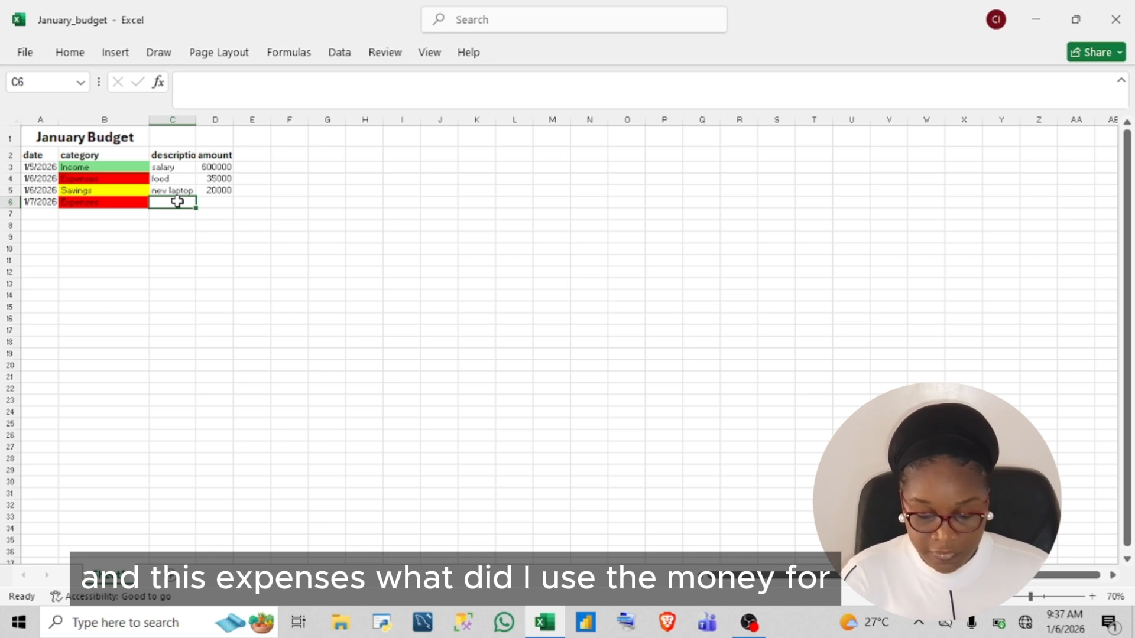
pyautogui.write('tran')
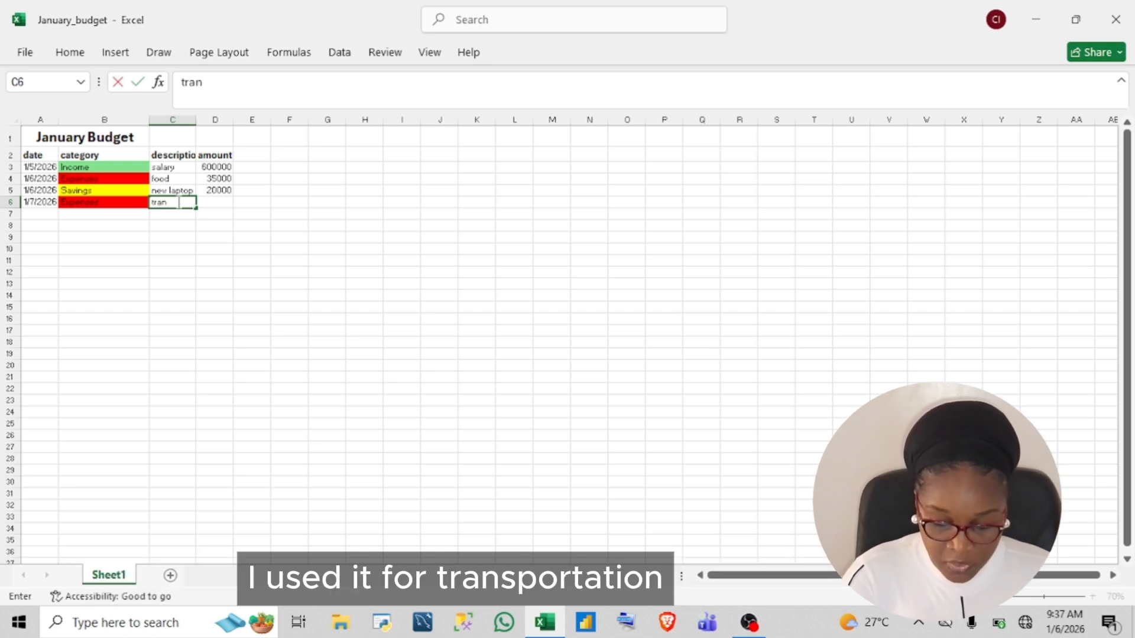
pyautogui.write('spor')
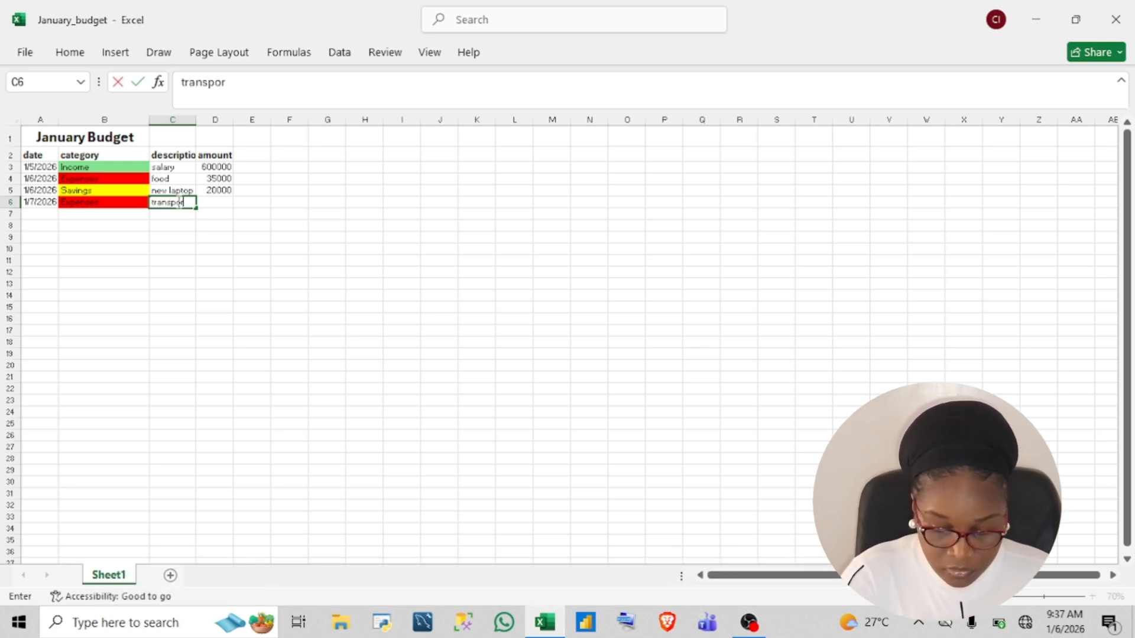
pyautogui.write('tation')
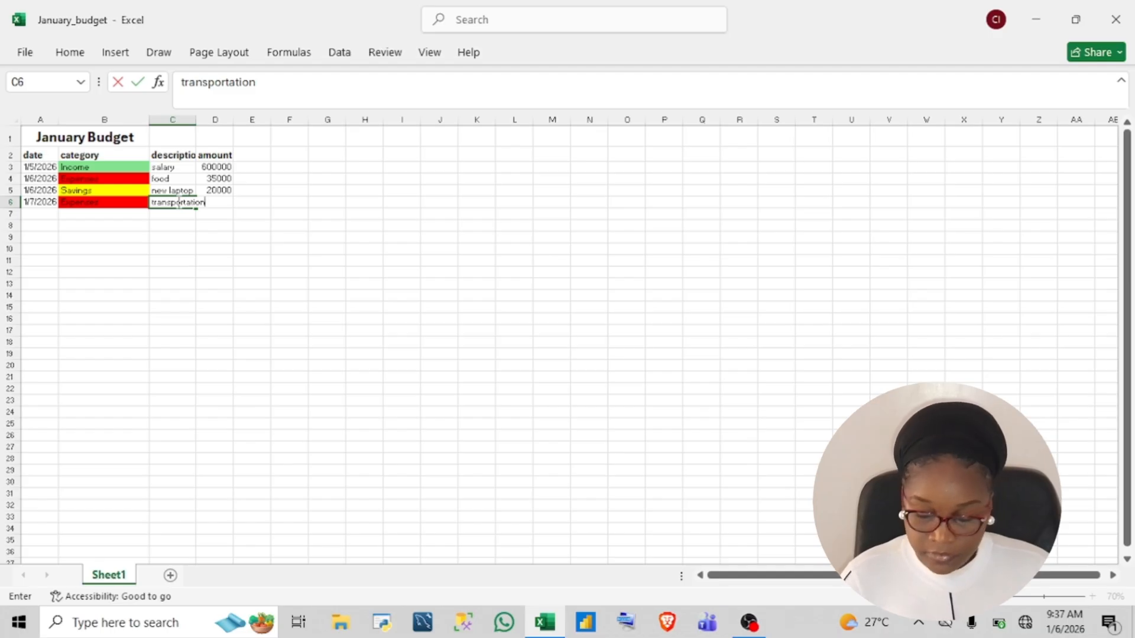
pyautogui.press('Return')
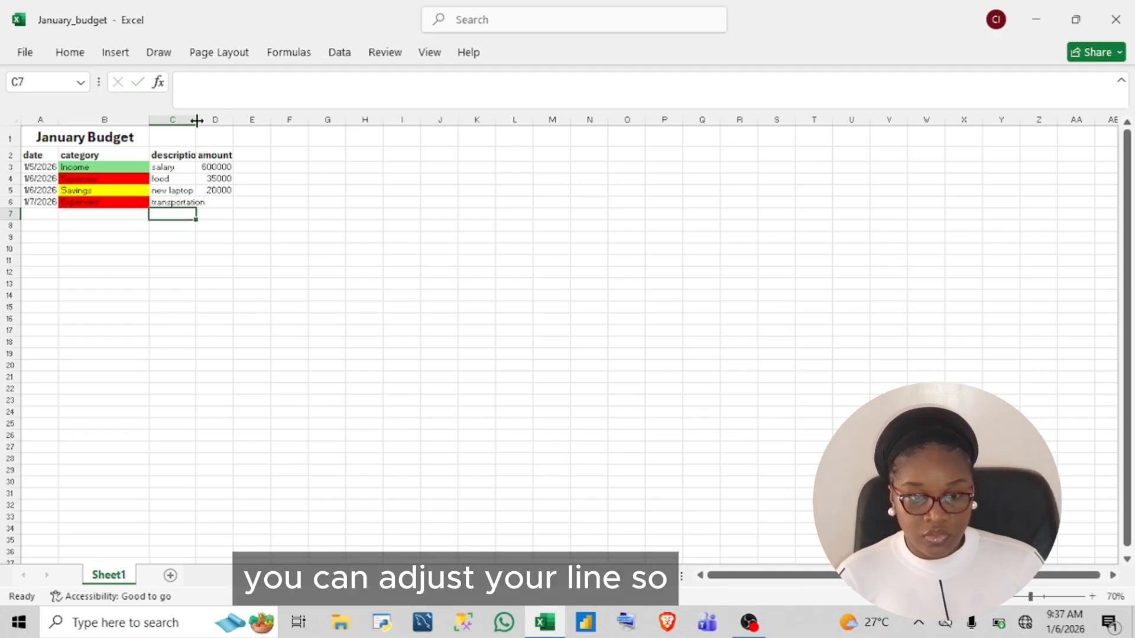
pyautogui.moveTo(196, 120); pyautogui.dragTo(214, 121)
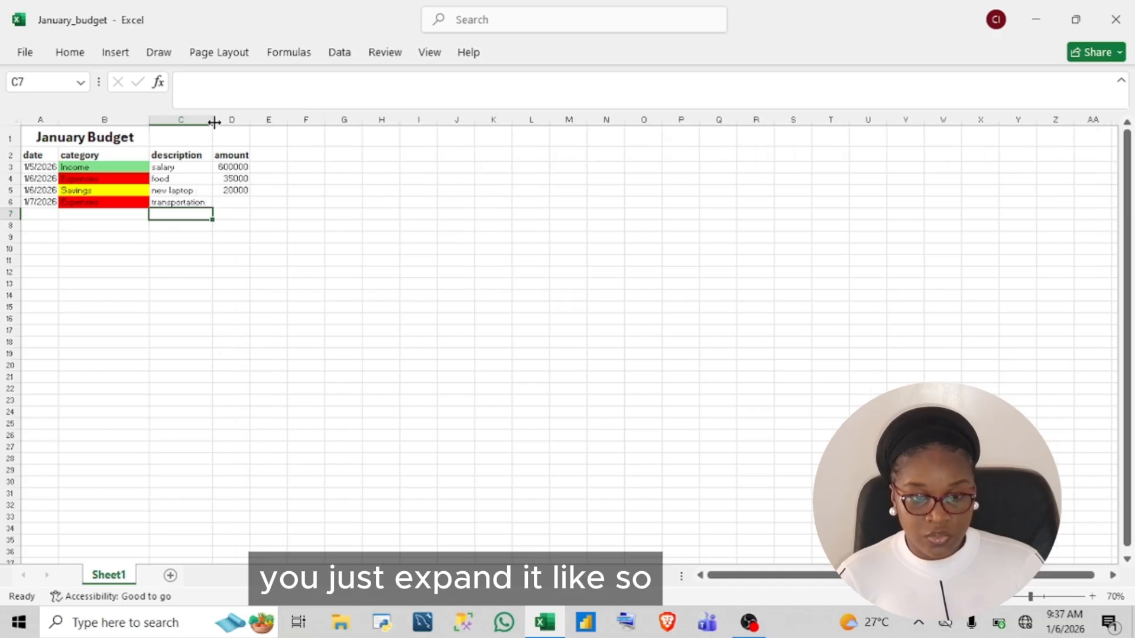
# Enter 15000 as the amount of the transportation expense in D6.
pyautogui.click(229, 204)
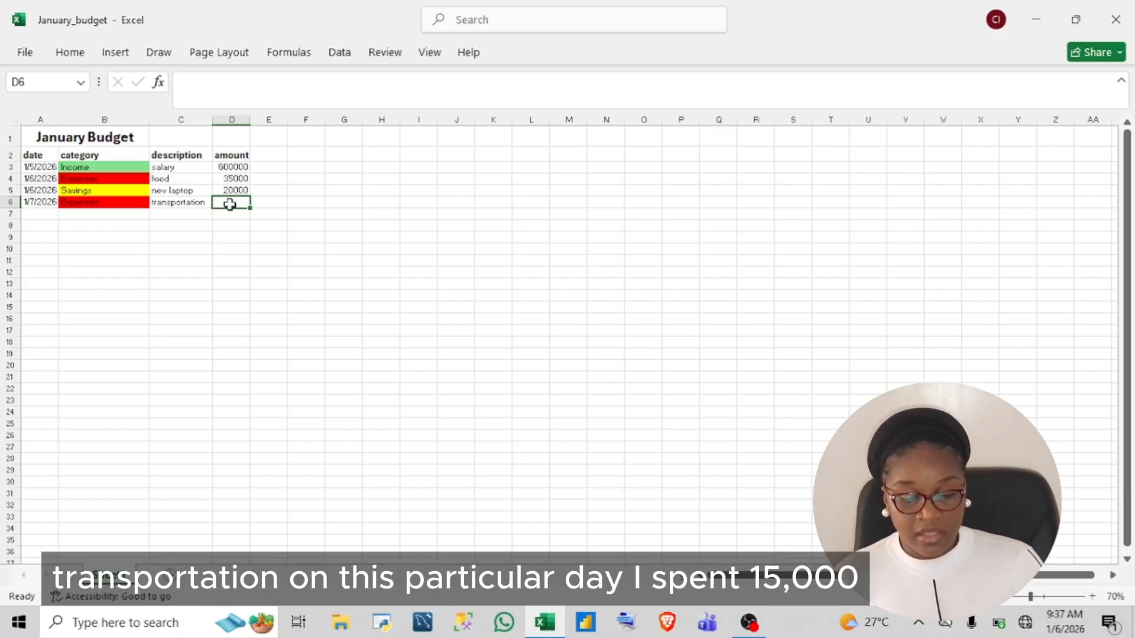
pyautogui.write('150')
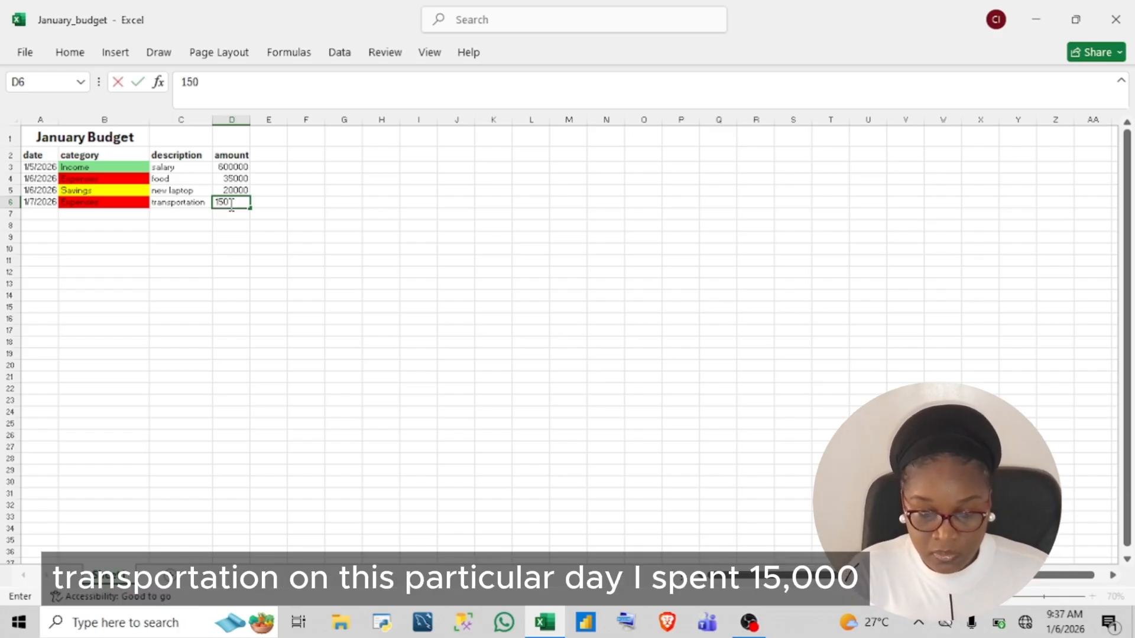
pyautogui.write('00')
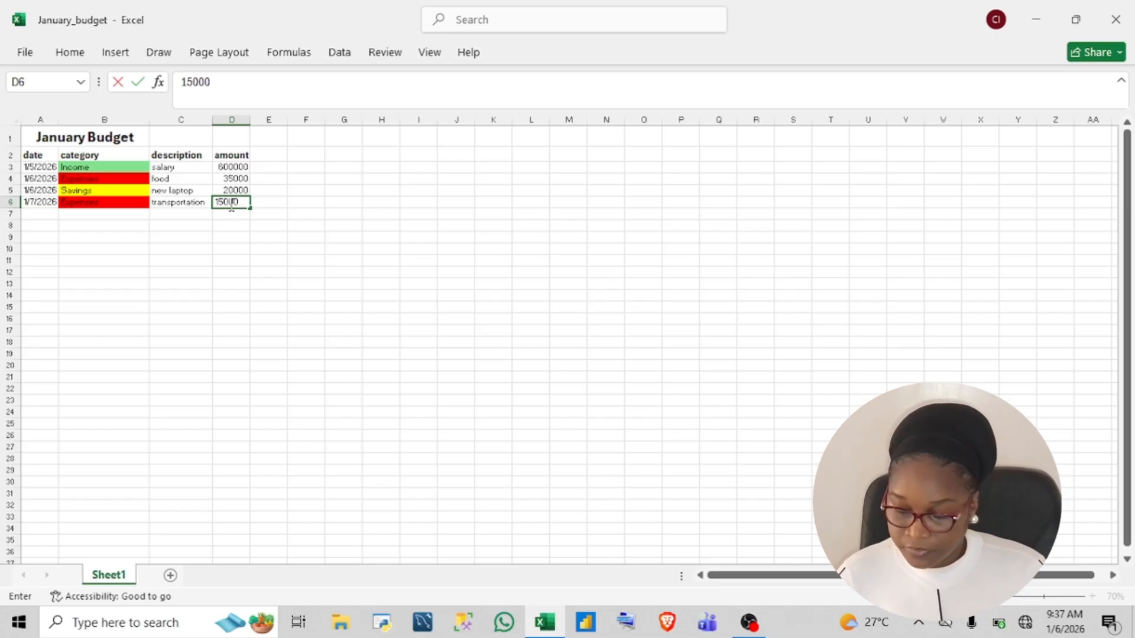
pyautogui.press('Return')
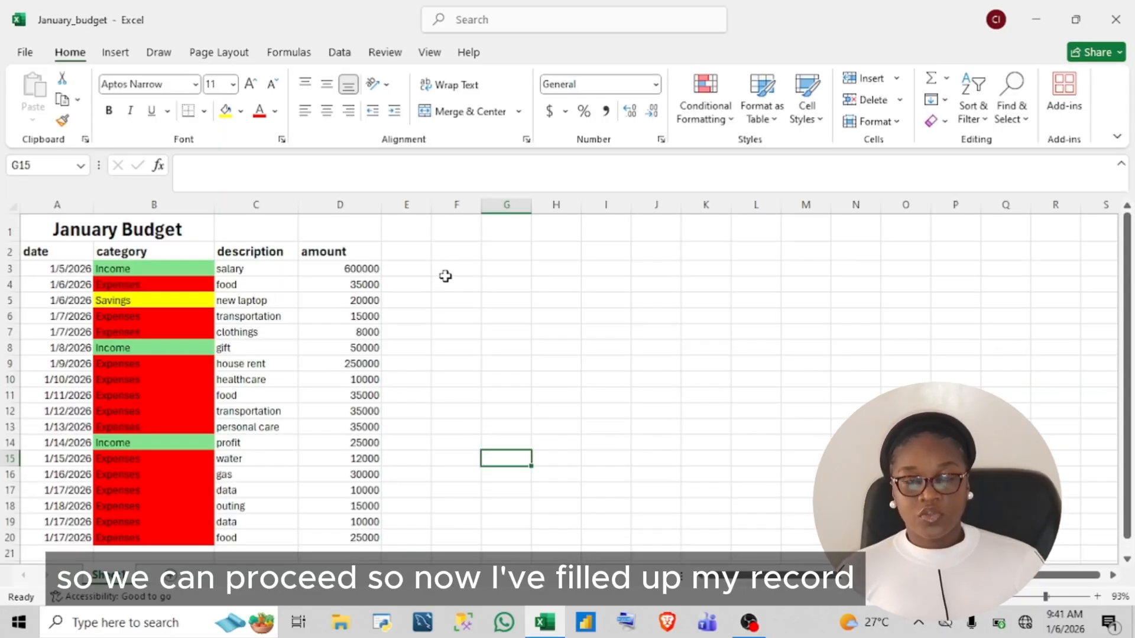
# Add the summary labels Total income in F3 and Total expenses in F4.
pyautogui.click(445, 276)
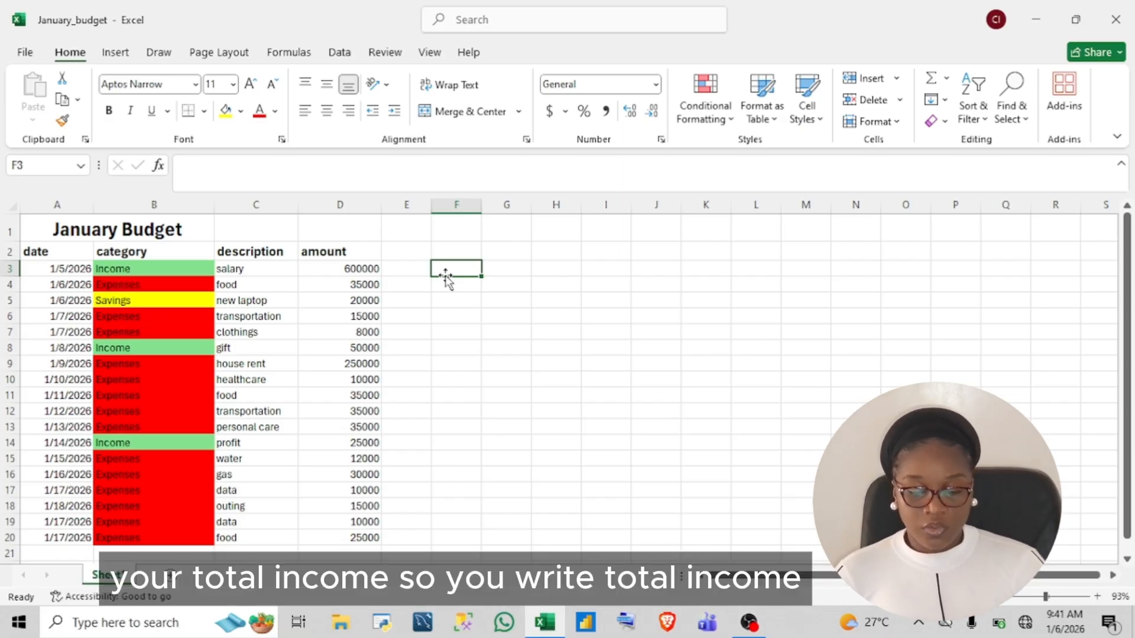
pyautogui.write('Tota')
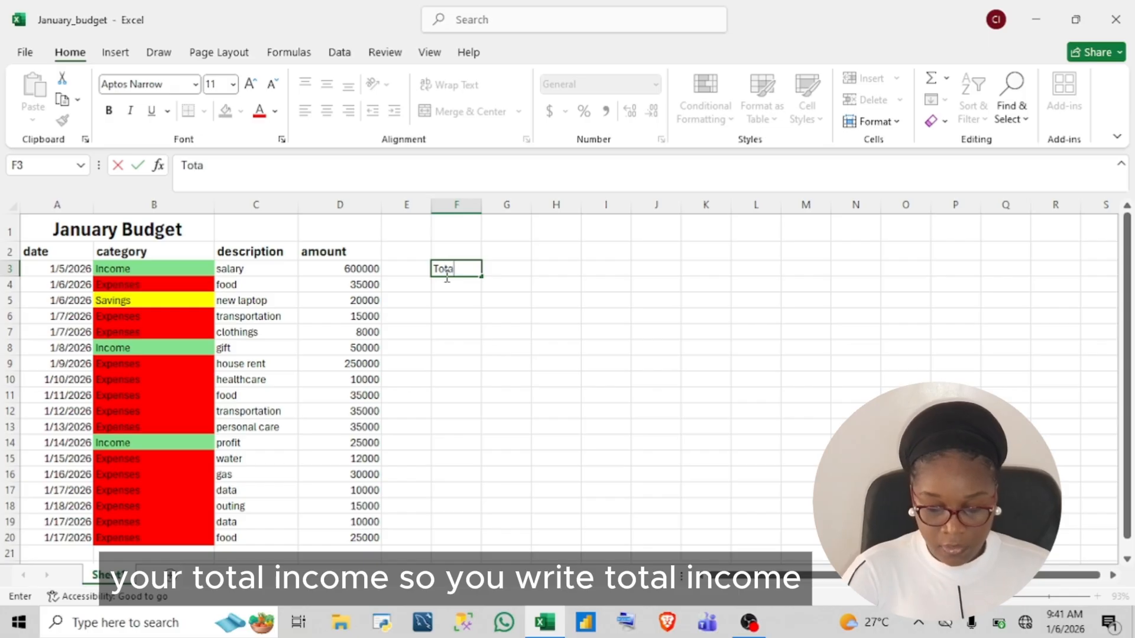
pyautogui.write('l income')
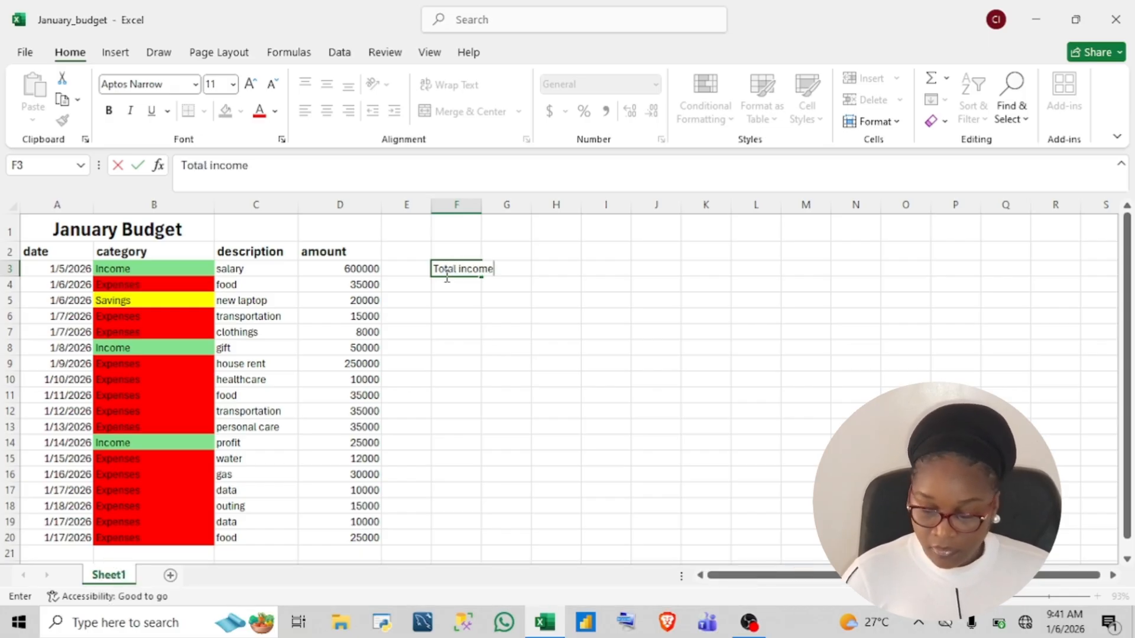
pyautogui.press('Return')
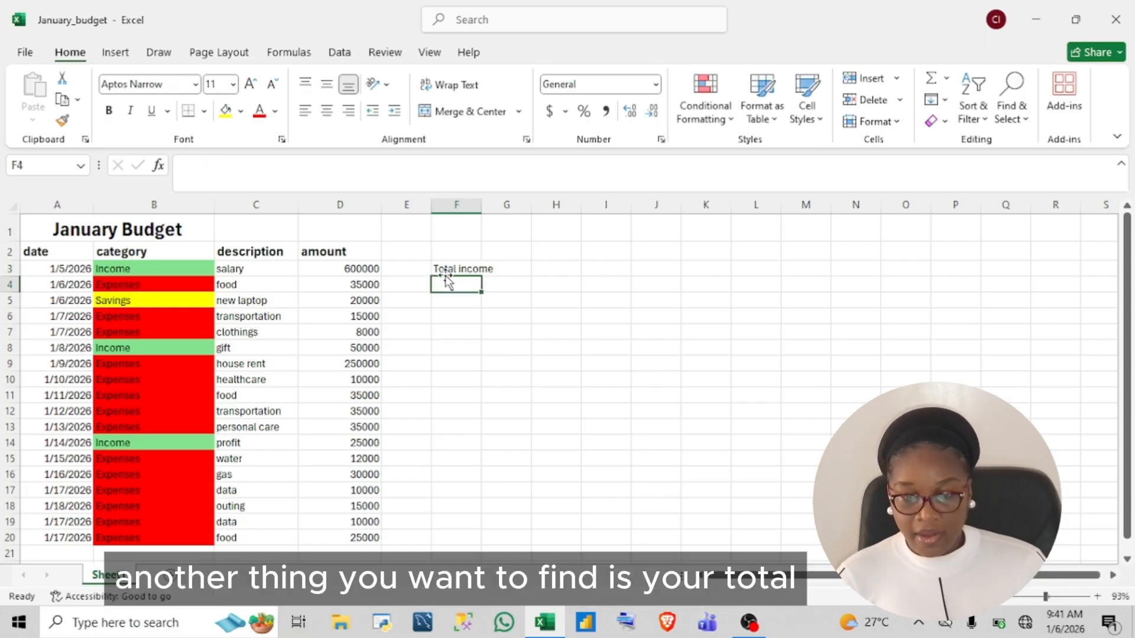
pyautogui.write('T')
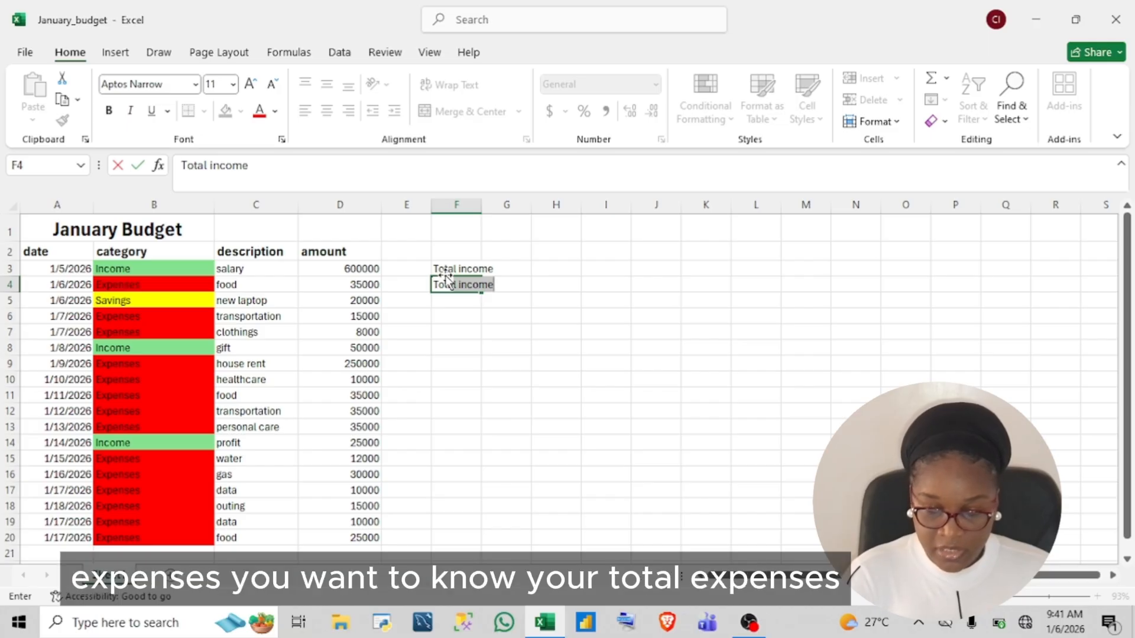
pyautogui.write('otal ')
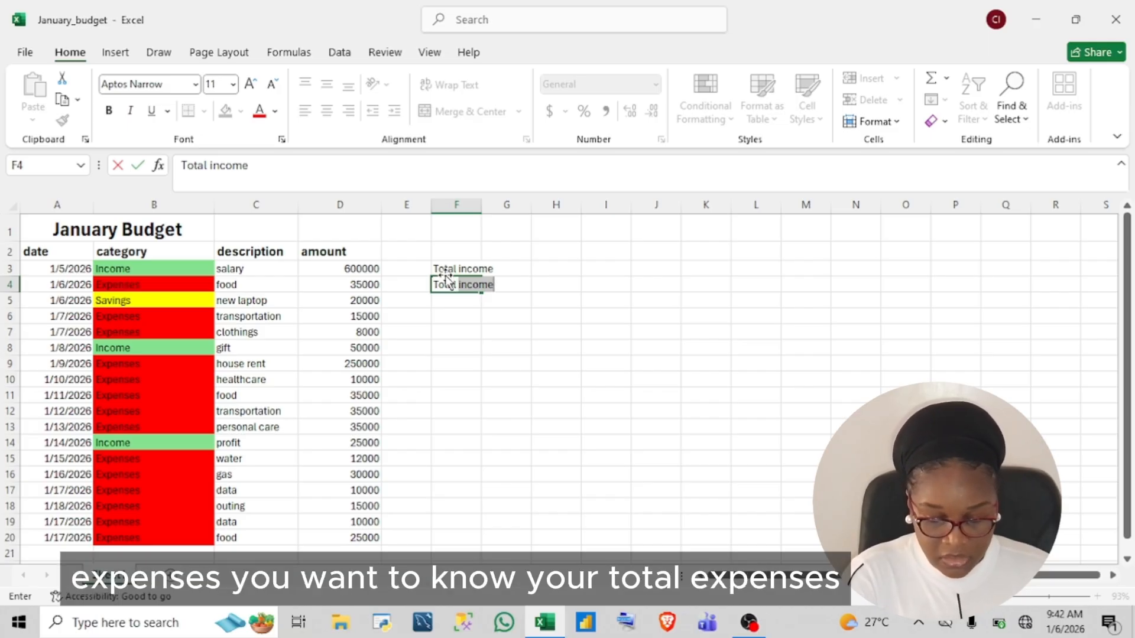
pyautogui.write('expense')
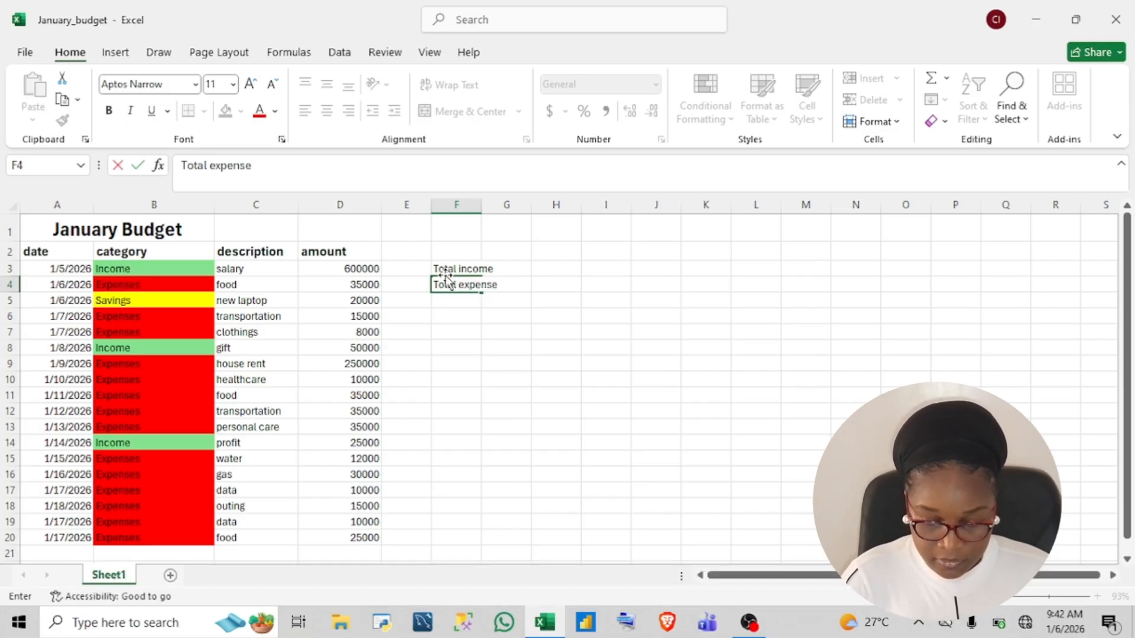
pyautogui.write('s')
pyautogui.press('Return')
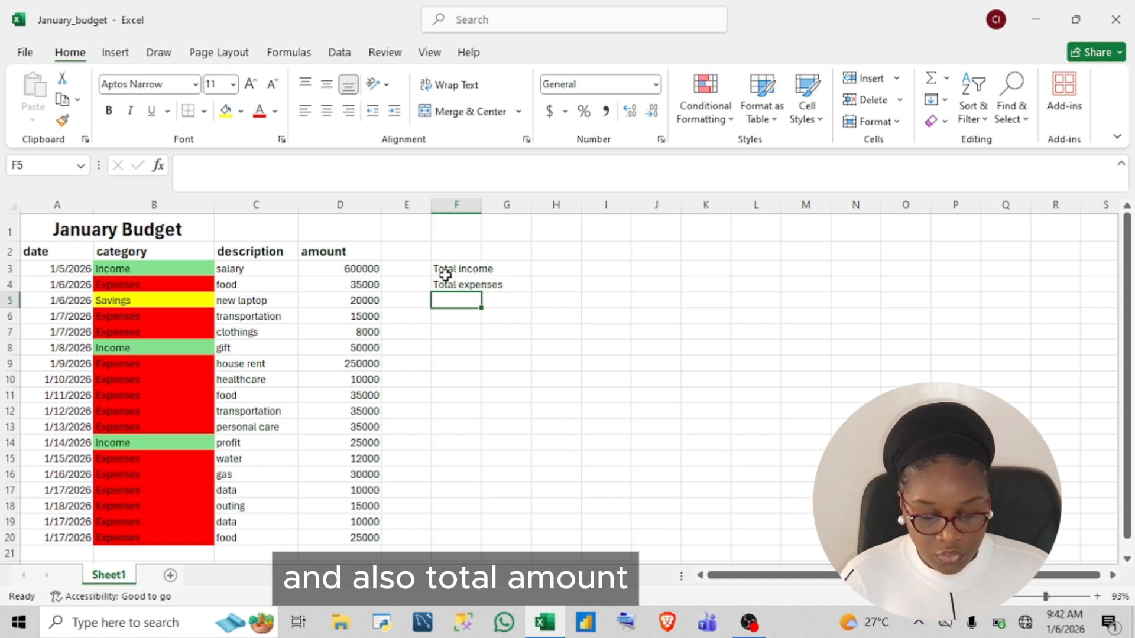
# Add the summary labels savings in F5 and Balance in F6.
pyautogui.write('savings')
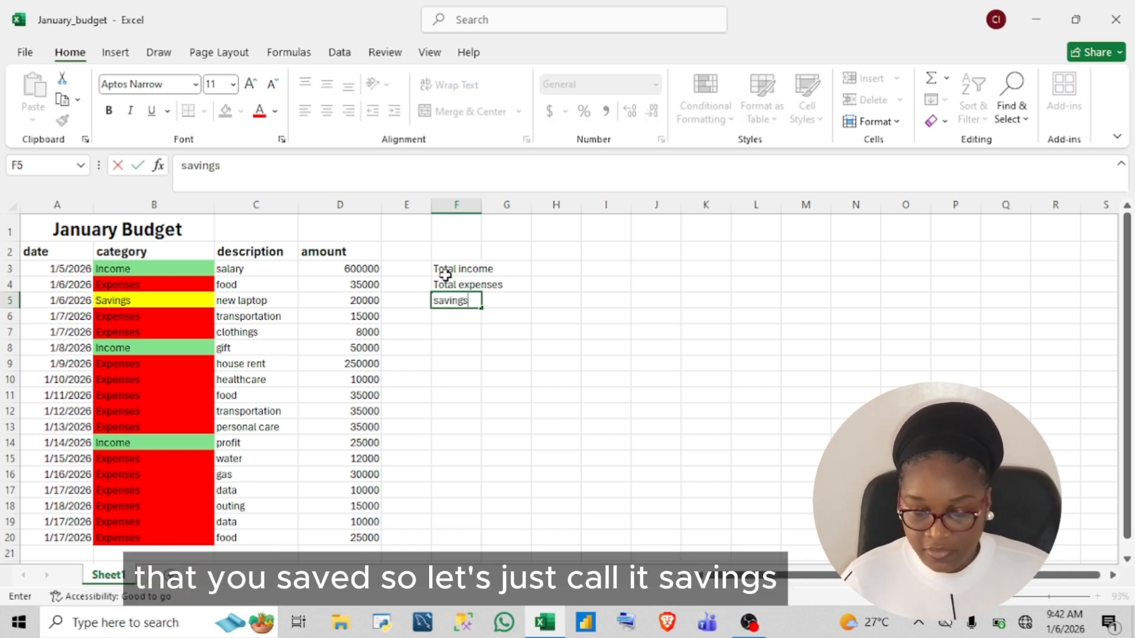
pyautogui.press('Return')
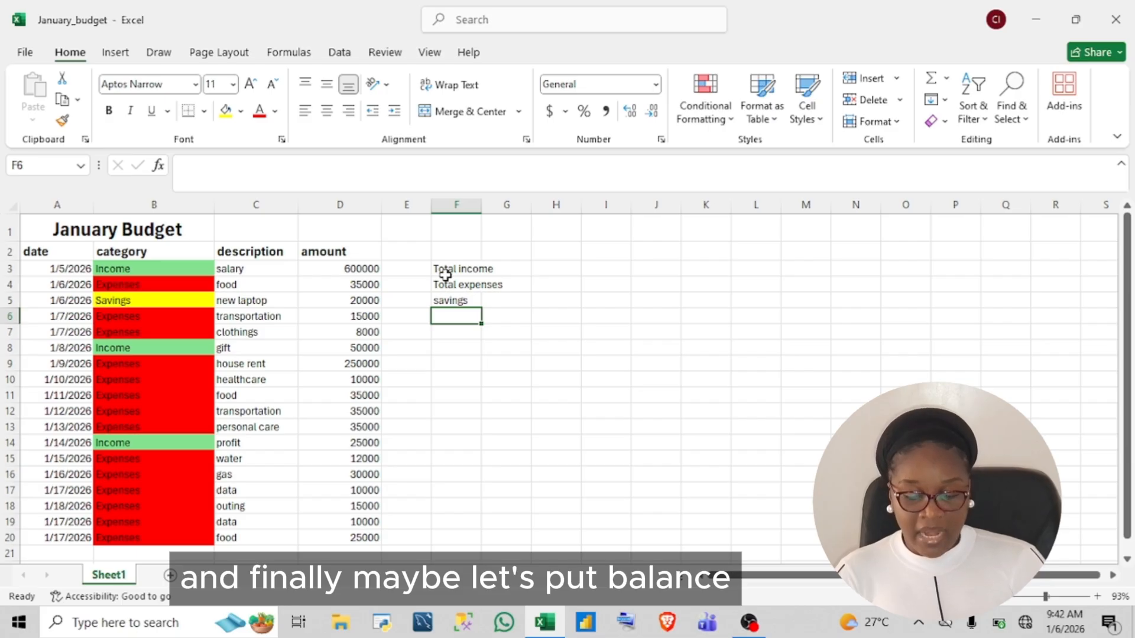
pyautogui.write('bala')
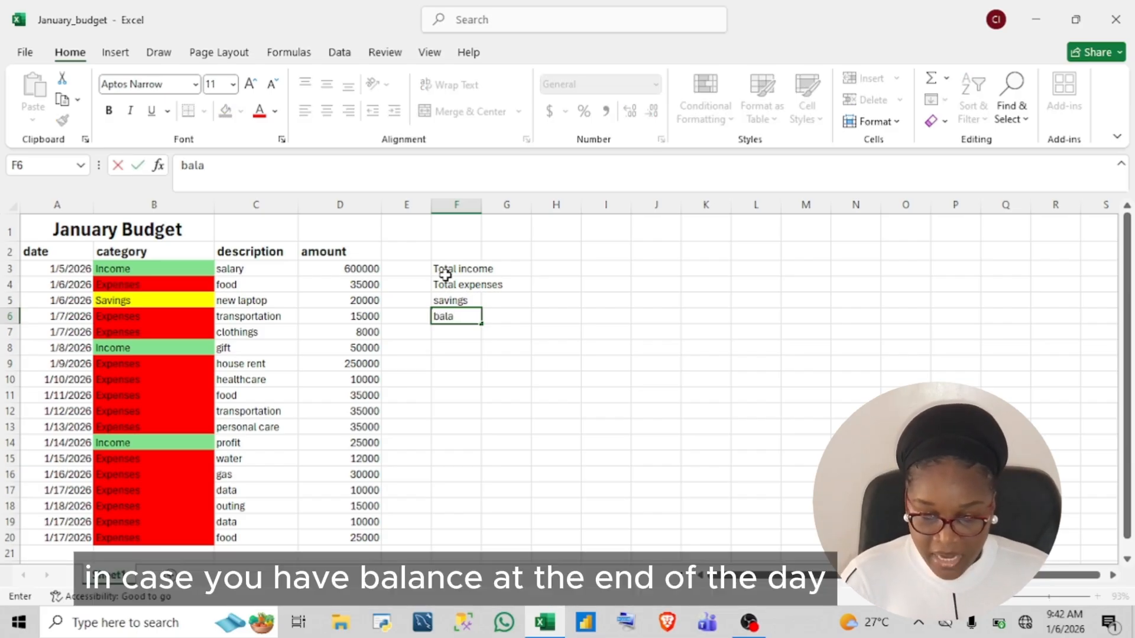
pyautogui.press('BackSpace')
pyautogui.press('BackSpace')
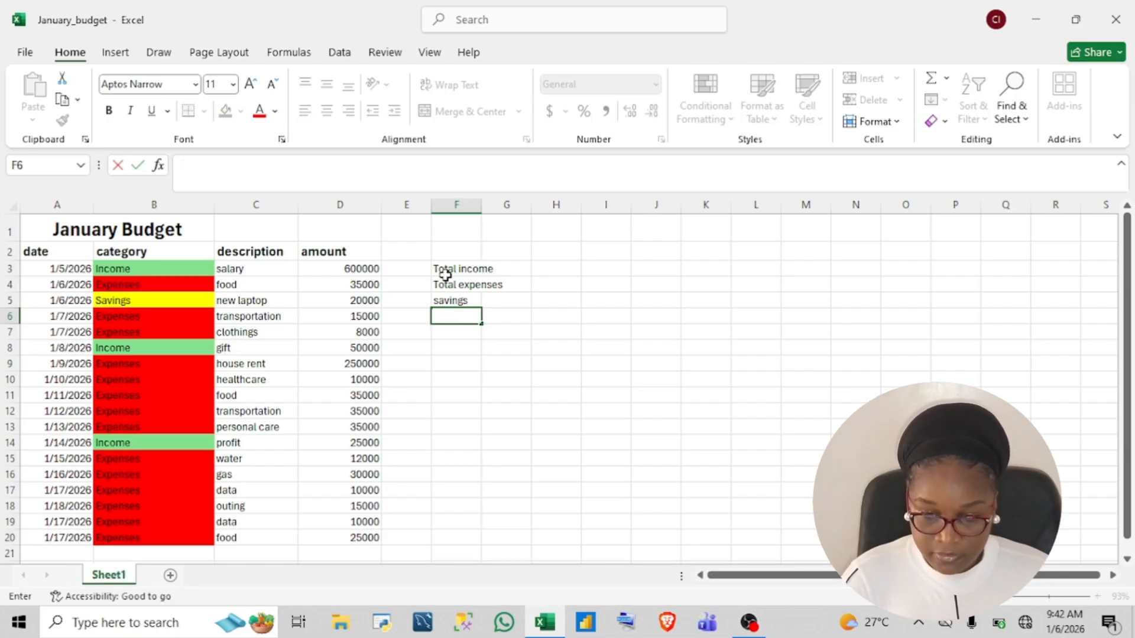
pyautogui.write('Bala')
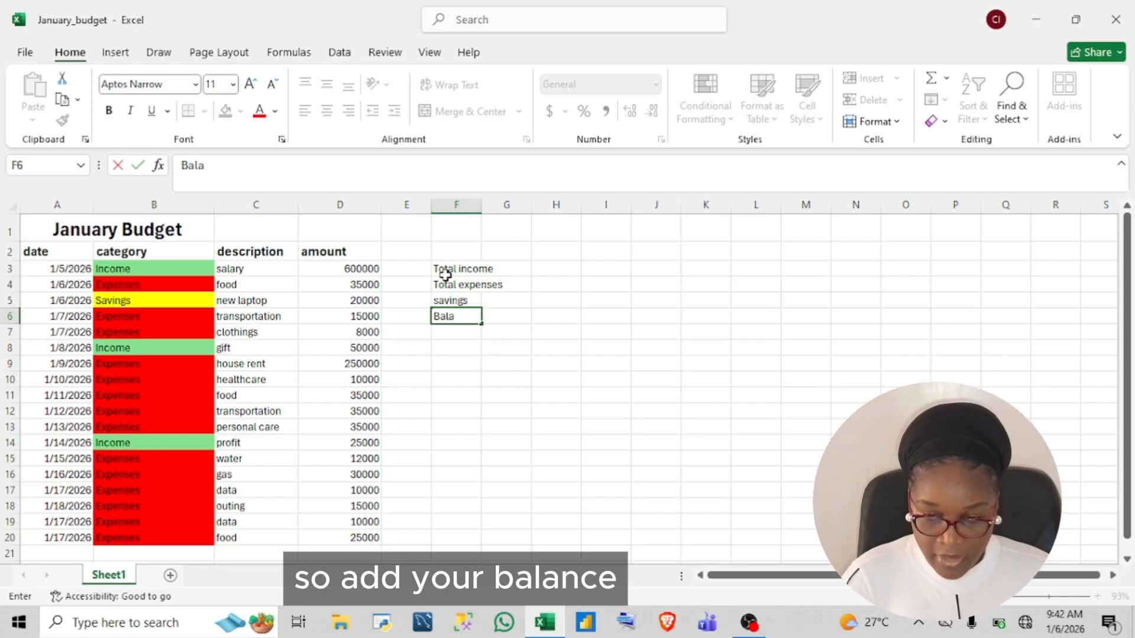
pyautogui.write('nce')
pyautogui.press('Return')
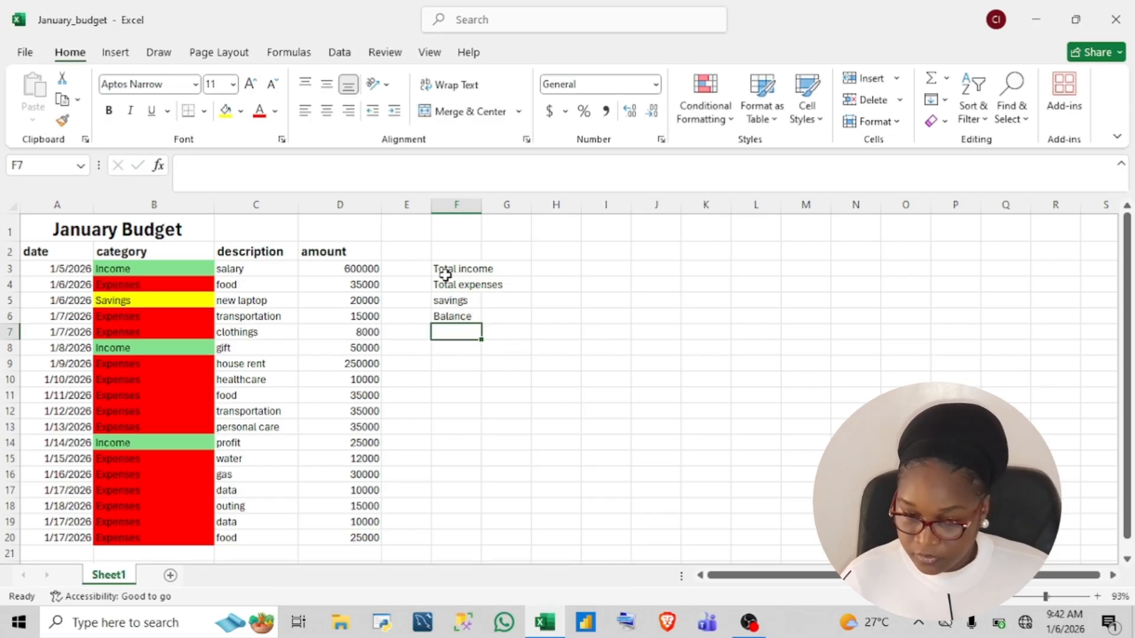
# Capitalise the label in F5 as Savings and widen column F so the summary labels fit.
pyautogui.click(456, 301)
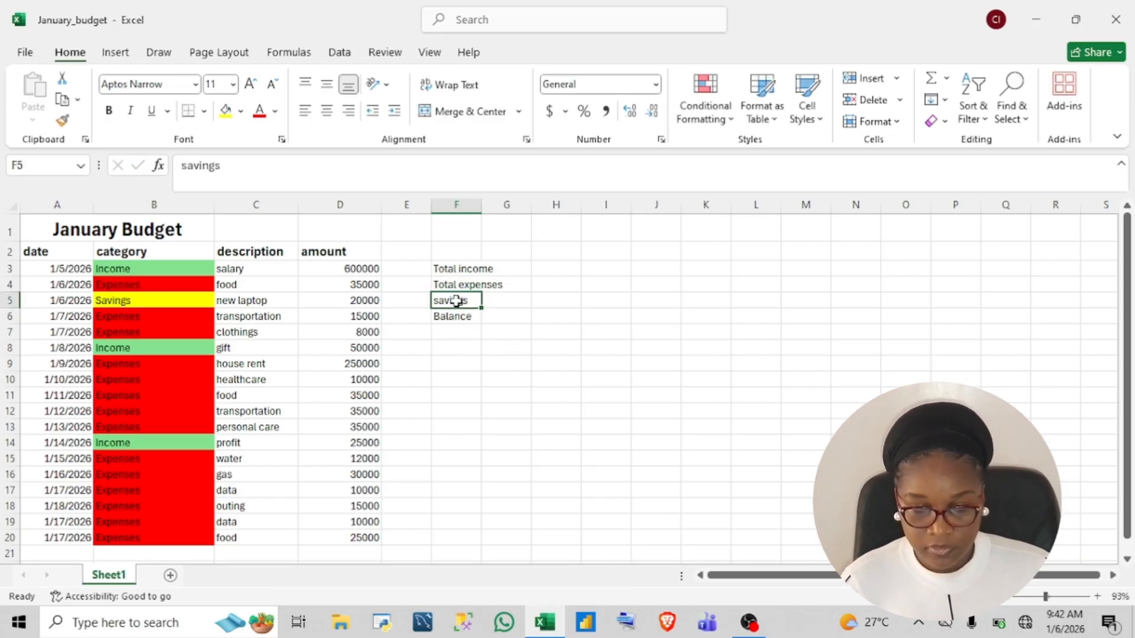
pyautogui.click(193, 180)
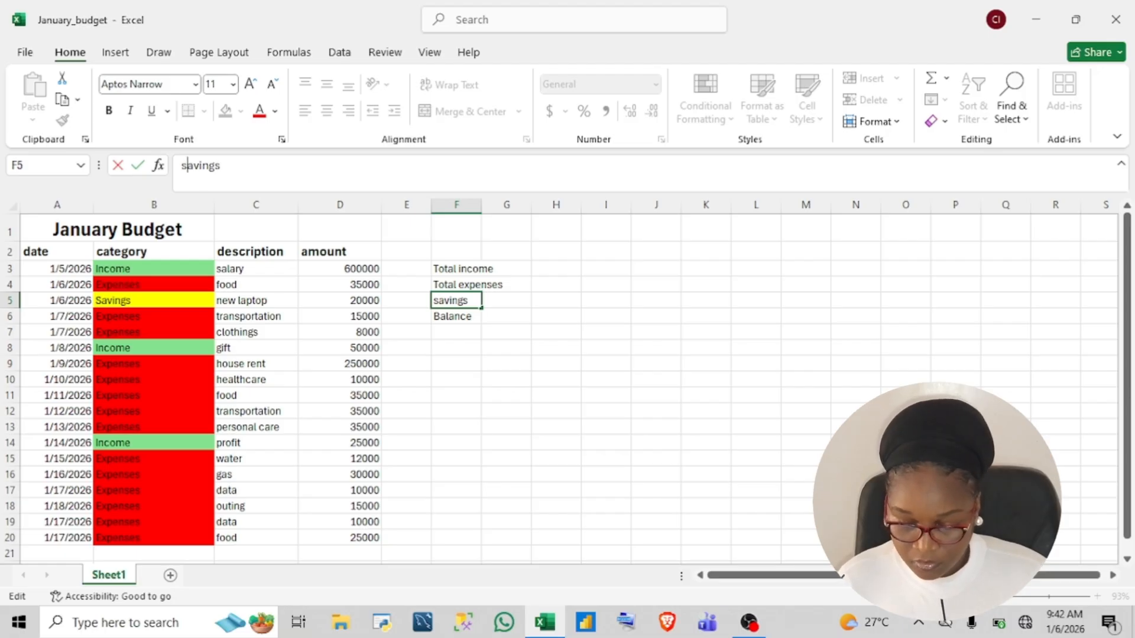
pyautogui.press('BackSpace')
pyautogui.write('S')
pyautogui.press('Return')
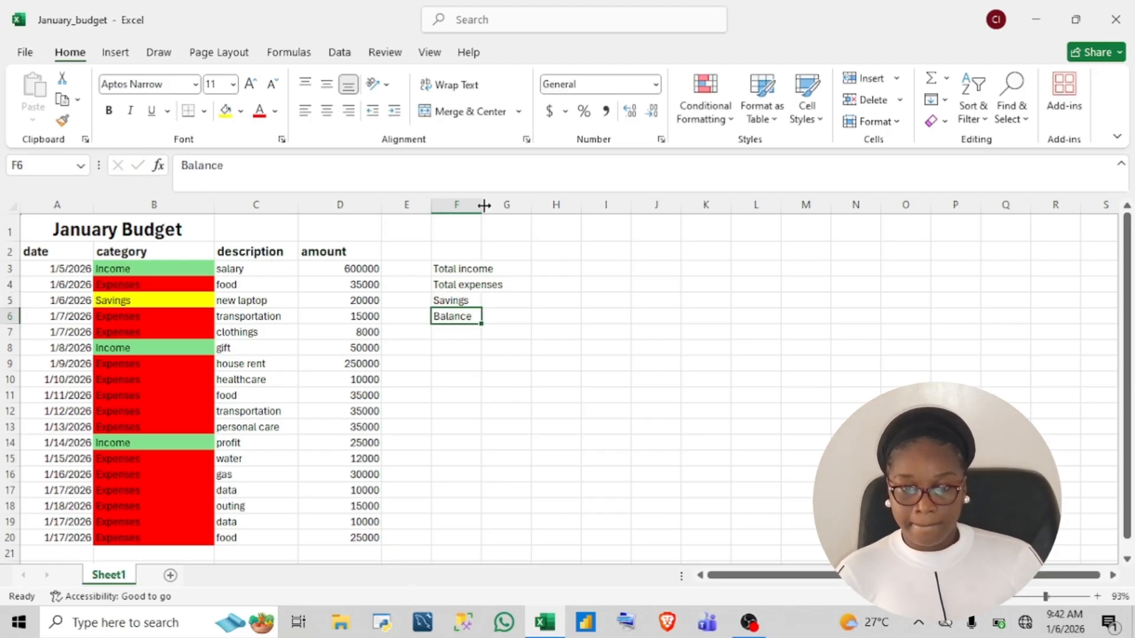
pyautogui.moveTo(482, 205); pyautogui.dragTo(508, 205)
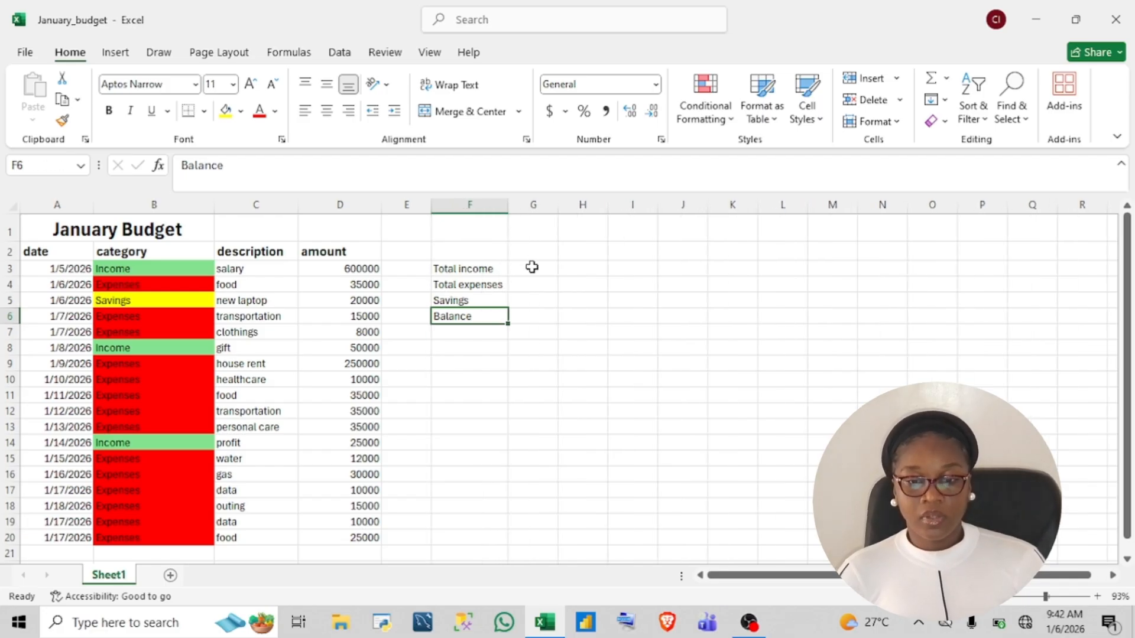
# Make the summary labels in F3:F6 bold.
pyautogui.click(477, 269)
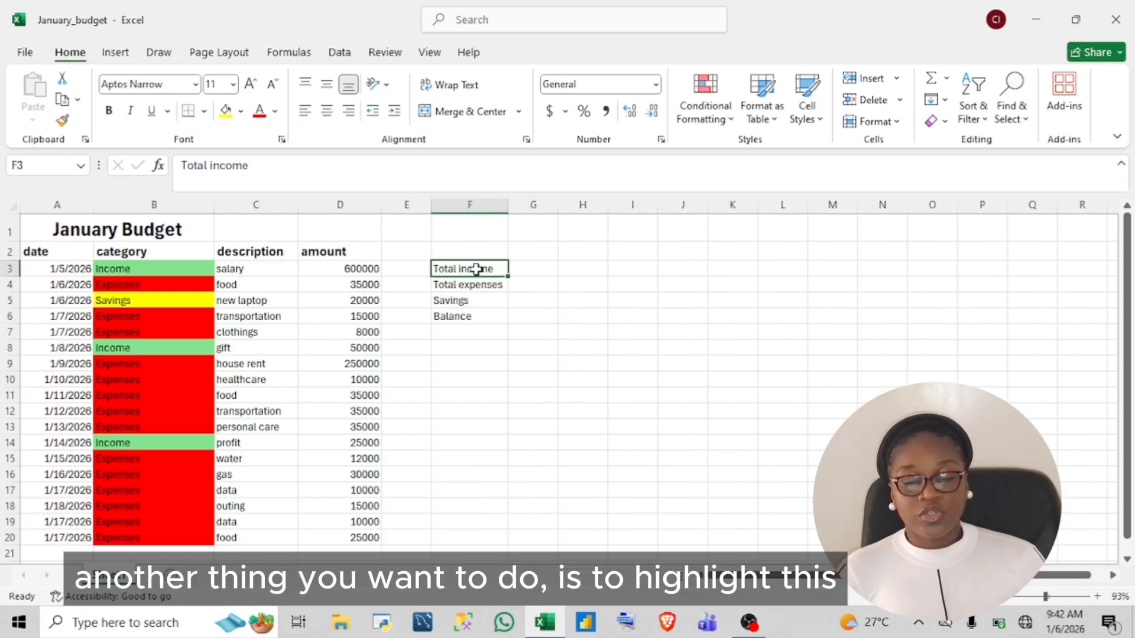
pyautogui.moveTo(477, 269); pyautogui.dragTo(473, 312)
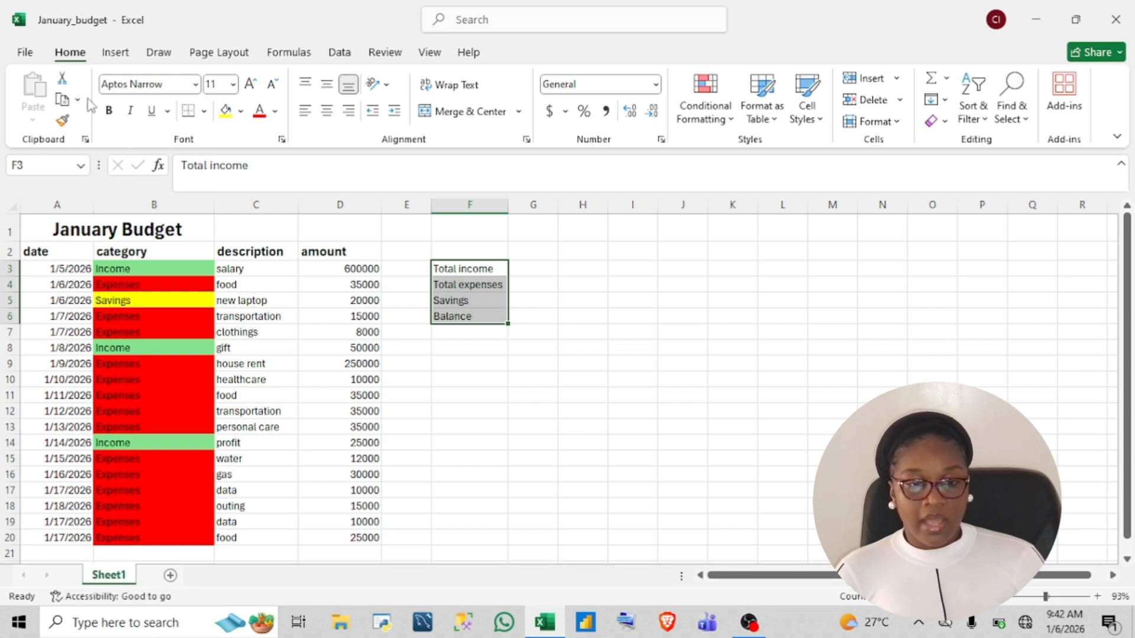
pyautogui.click(109, 112)
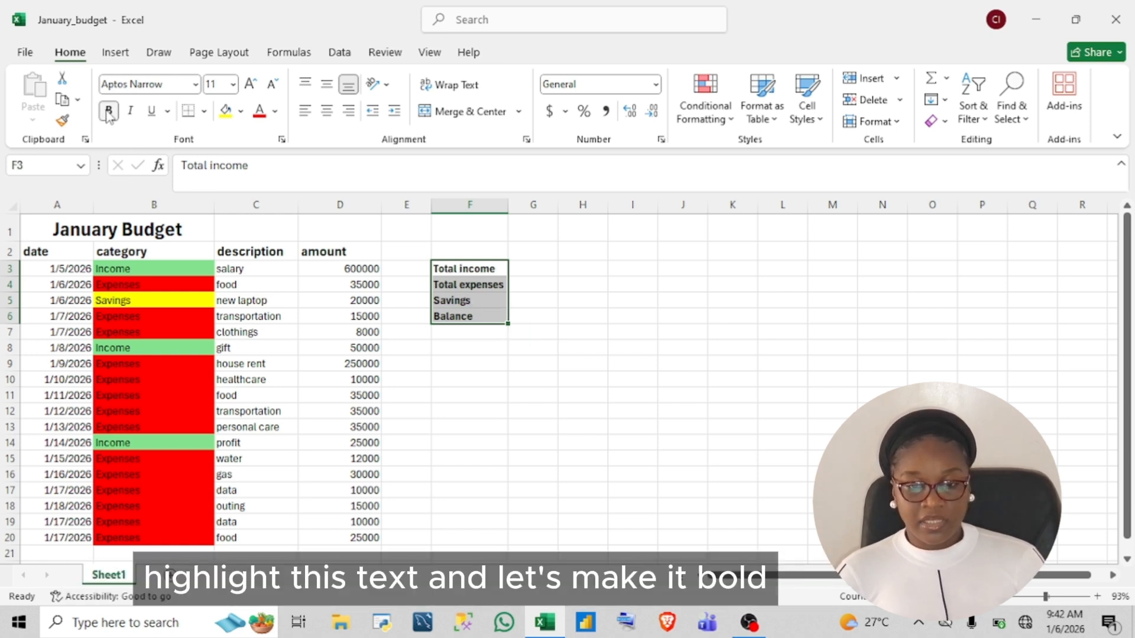
# Calculate the total income in G3 with the formula =SUMIF(B3:B20,"Income",D3:D20).
pyautogui.click(532, 267)
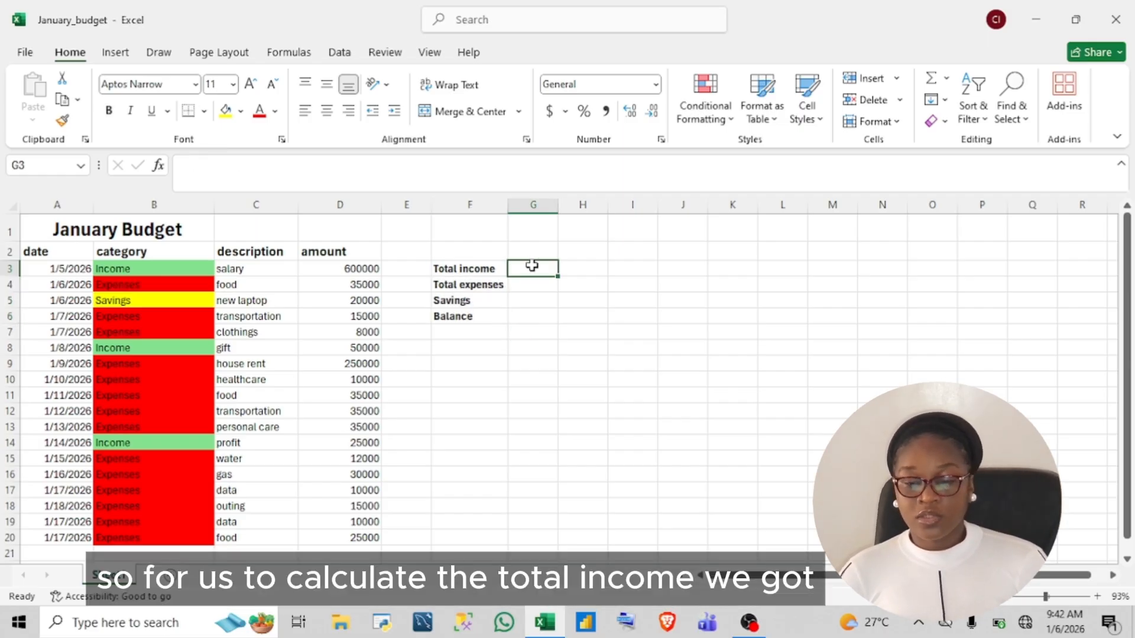
pyautogui.write('=')
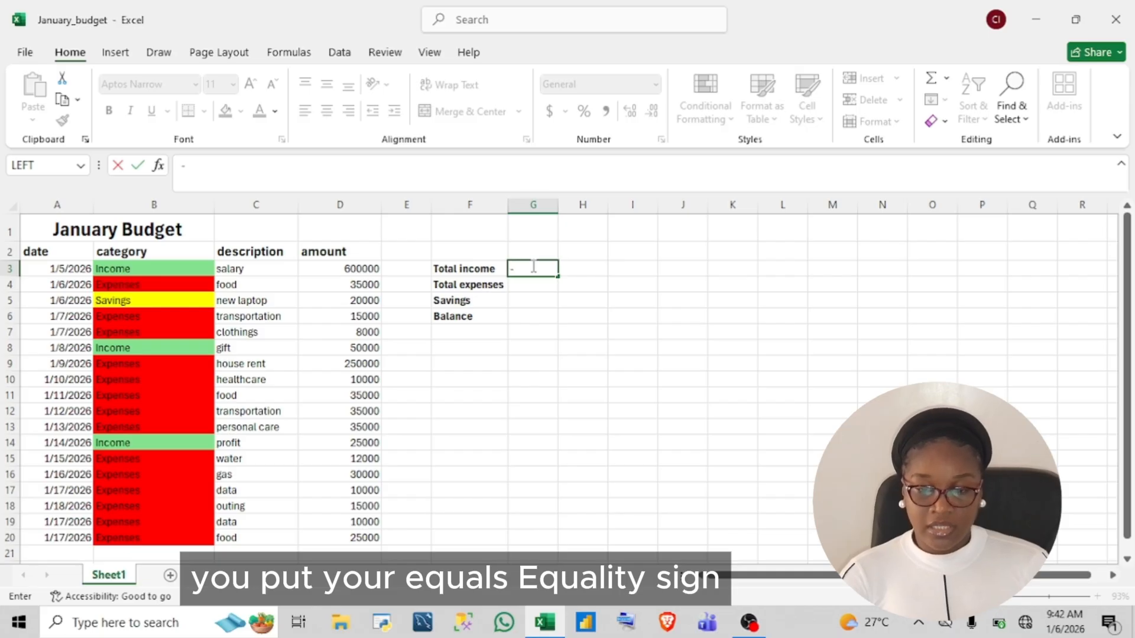
pyautogui.write('=')
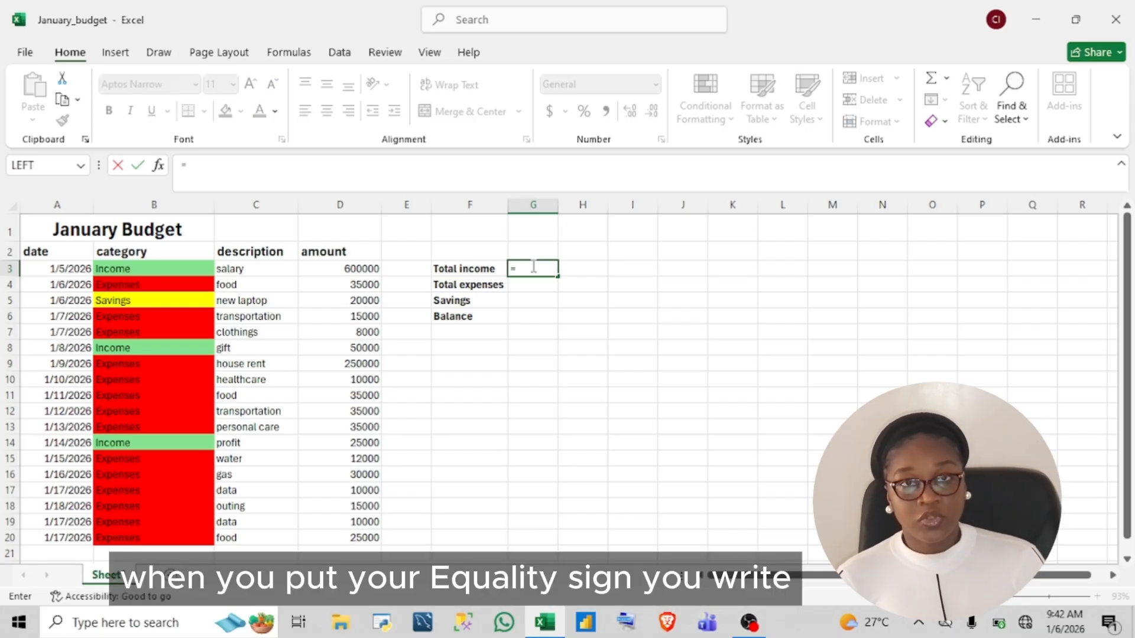
pyautogui.write('su')
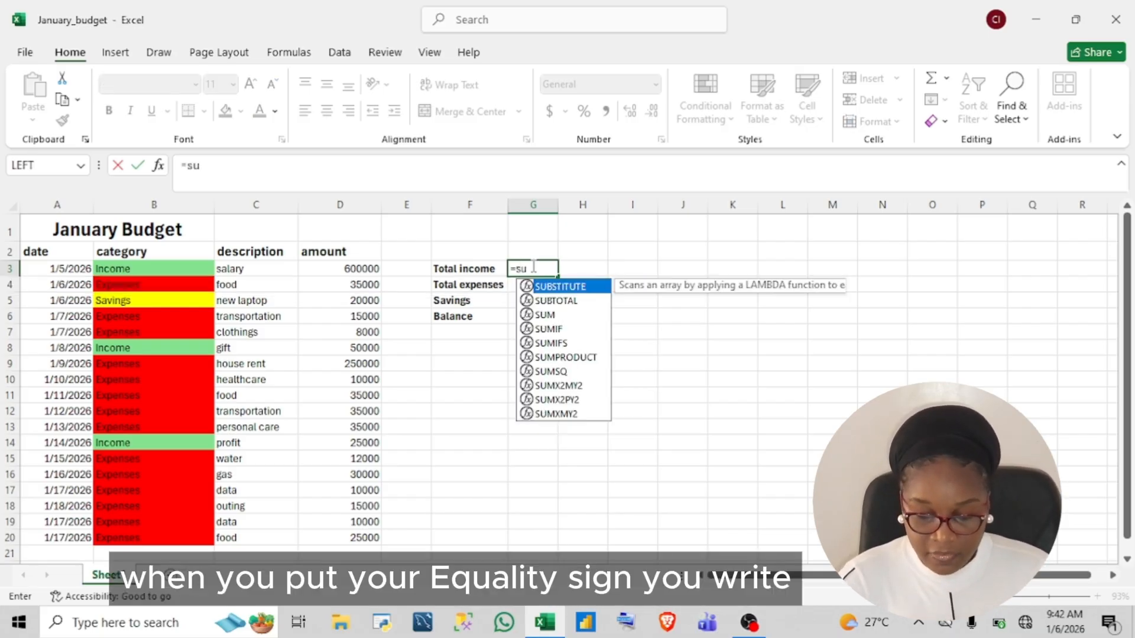
pyautogui.write('mif')
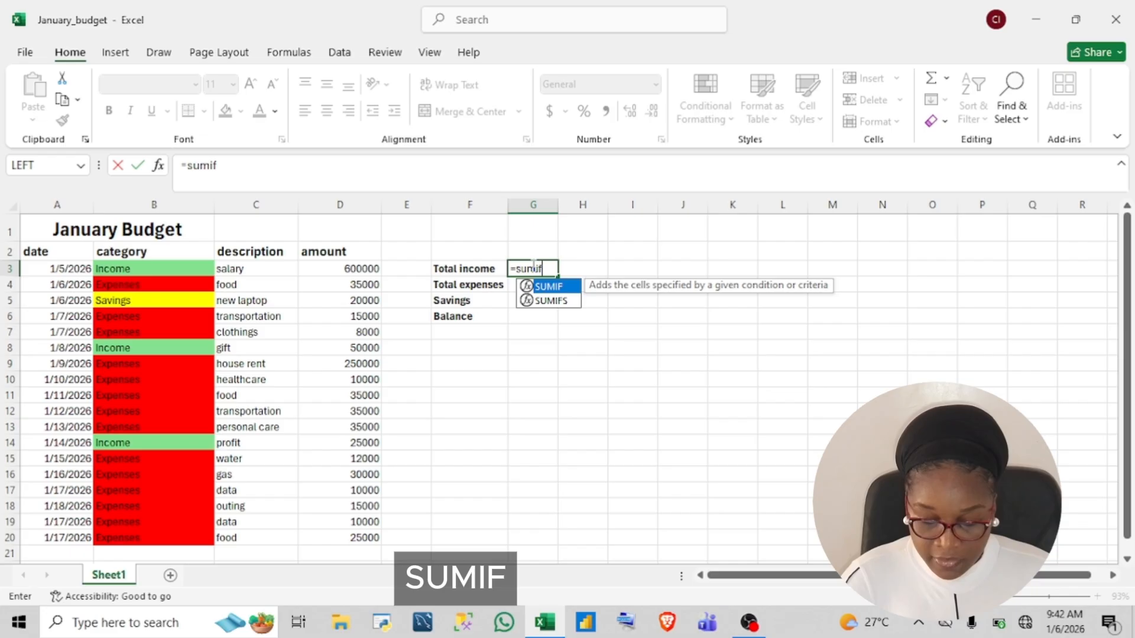
pyautogui.doubleClick(565, 288)
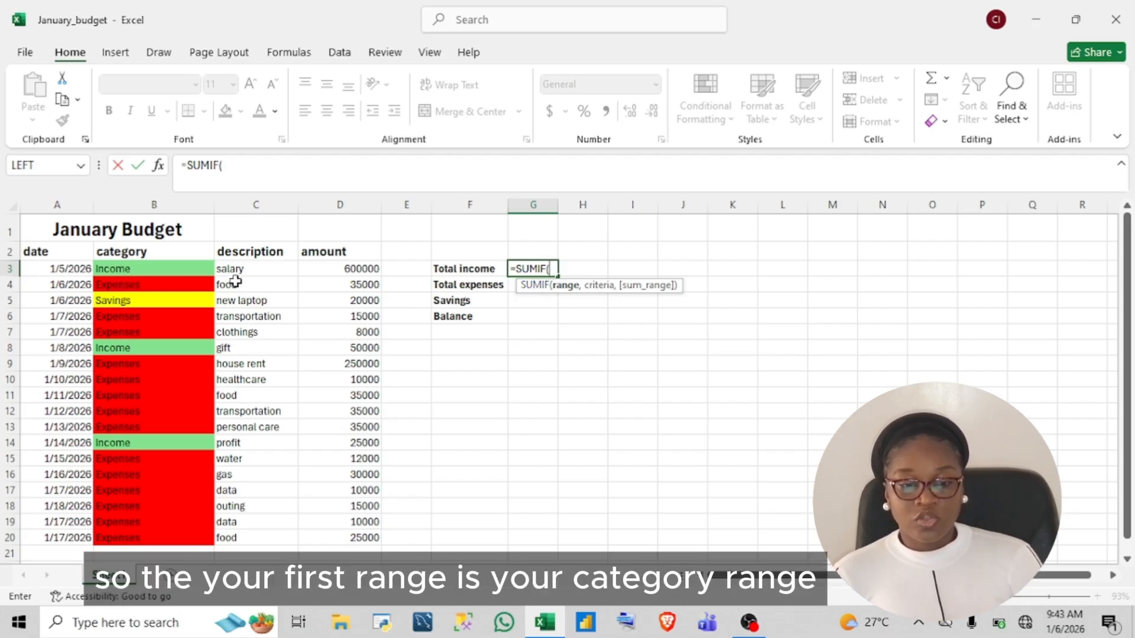
pyautogui.click(203, 270)
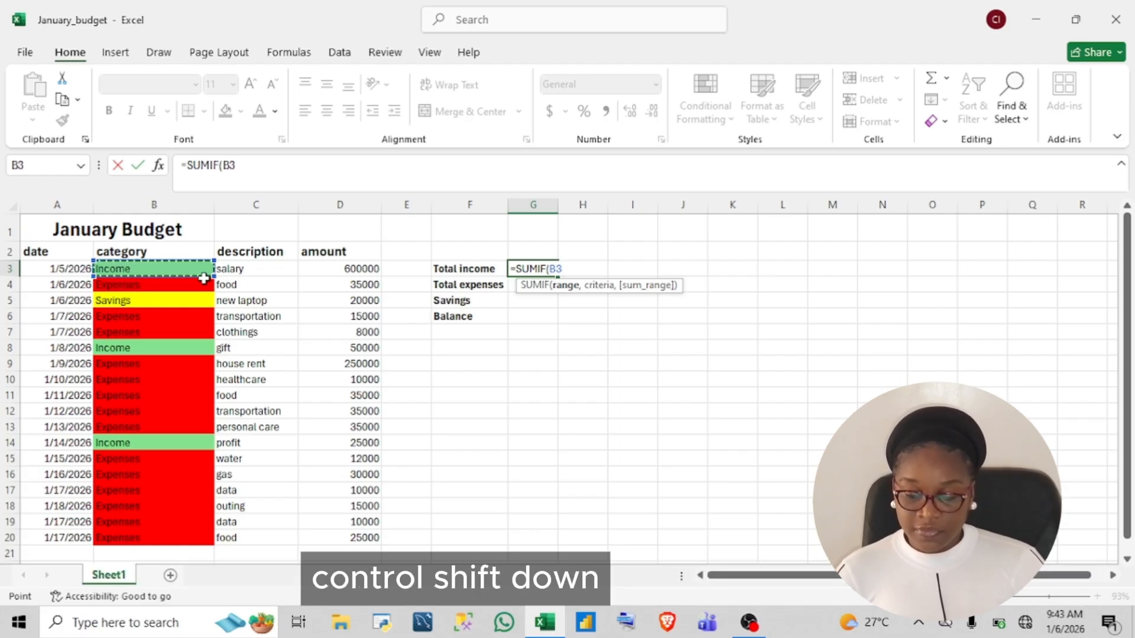
pyautogui.hotkey('ctrl', 'shift', 'Down')
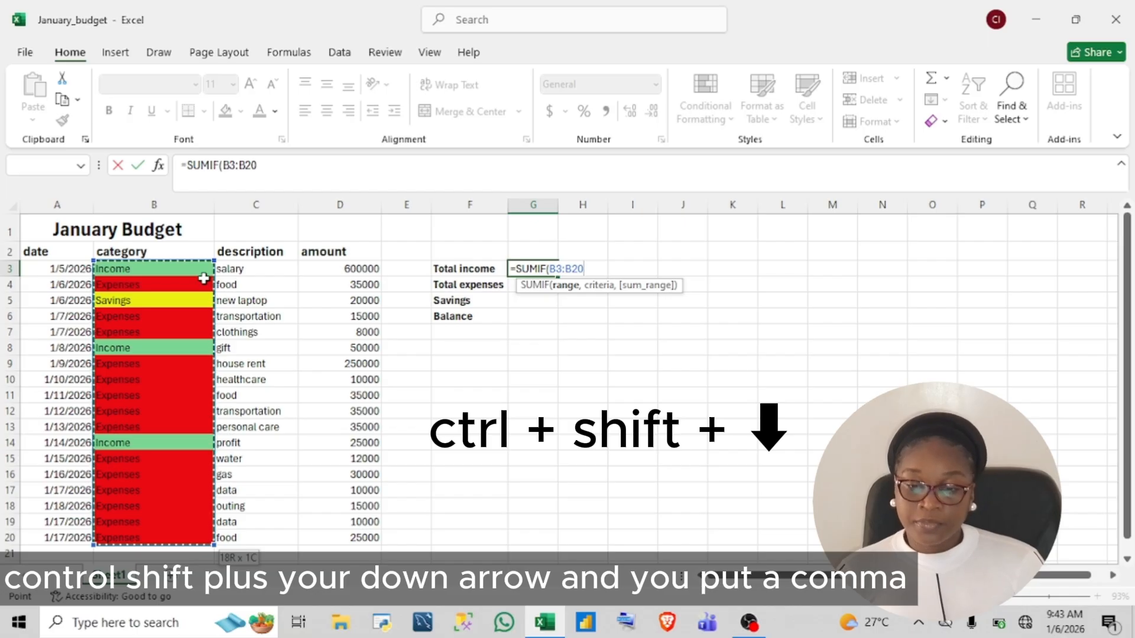
pyautogui.write(',')
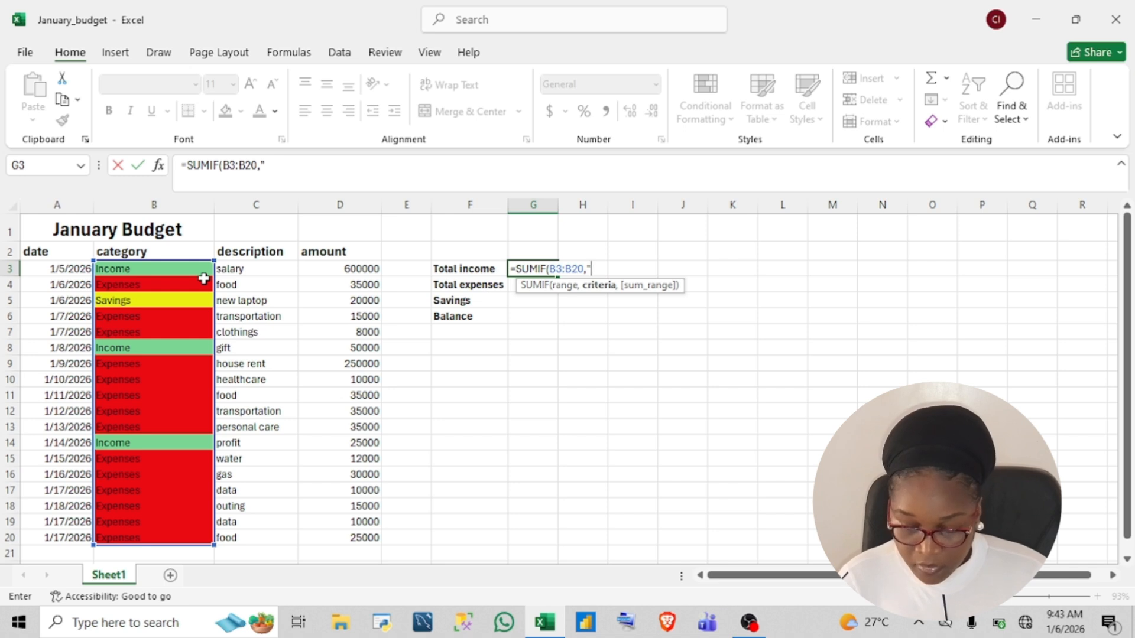
pyautogui.write('come')
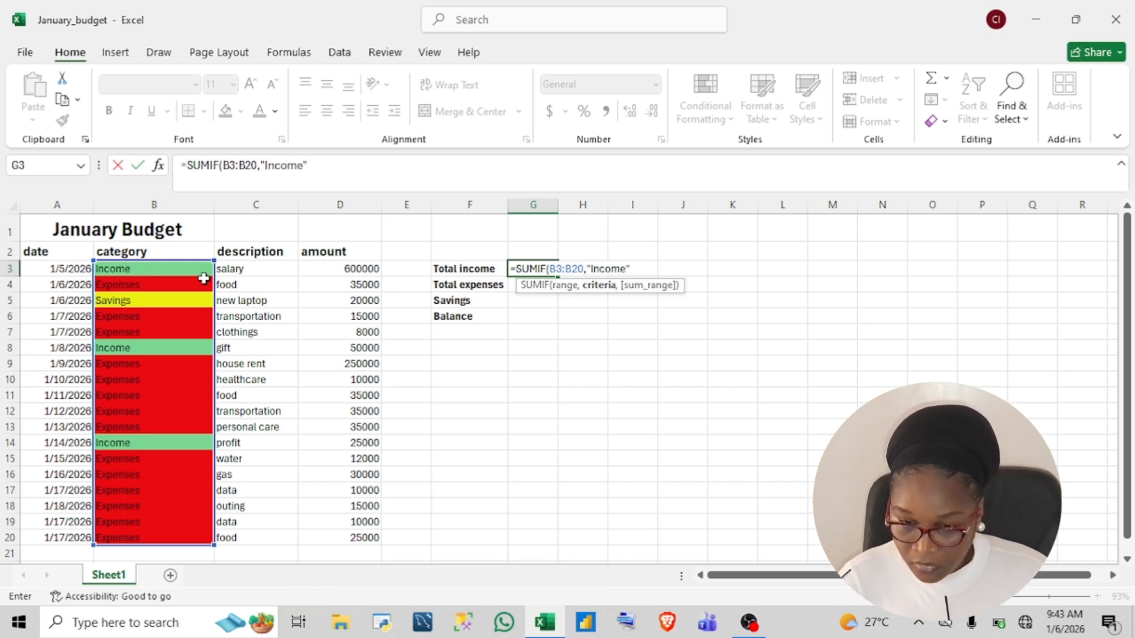
pyautogui.write('",')
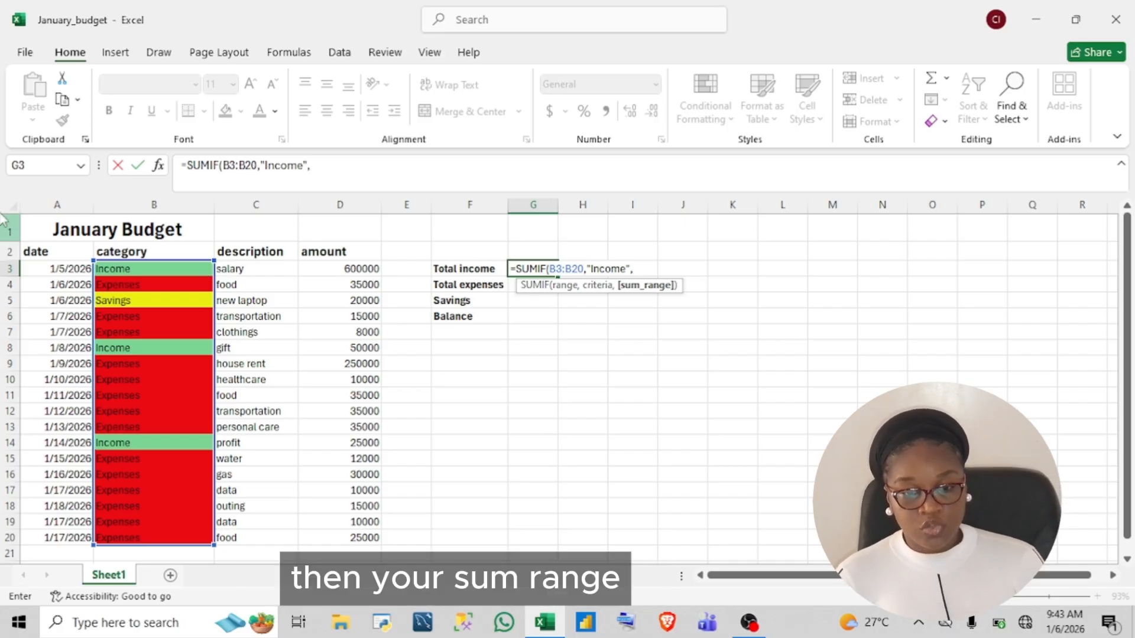
pyautogui.click(352, 269)
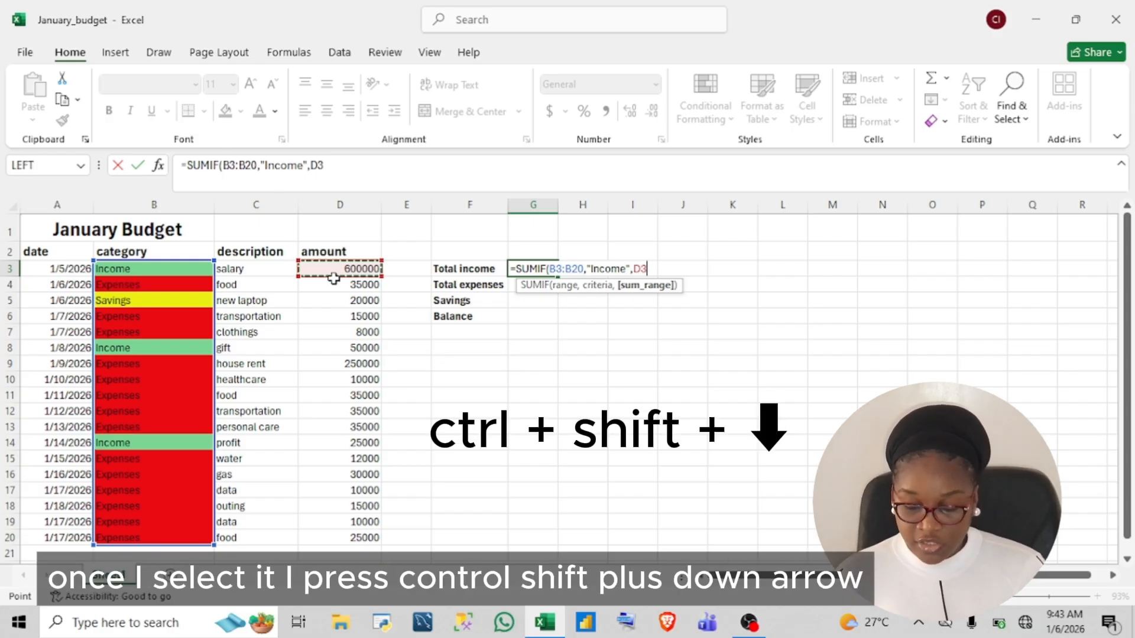
pyautogui.hotkey('ctrl', 'shift', 'Down')
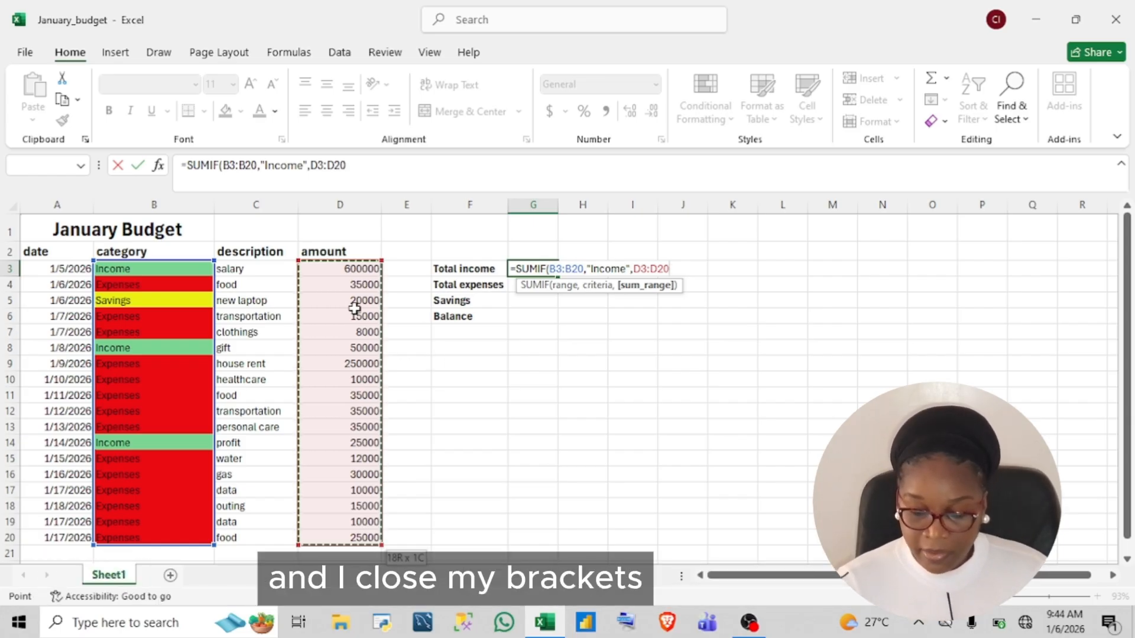
pyautogui.write(')')
pyautogui.press('Return')
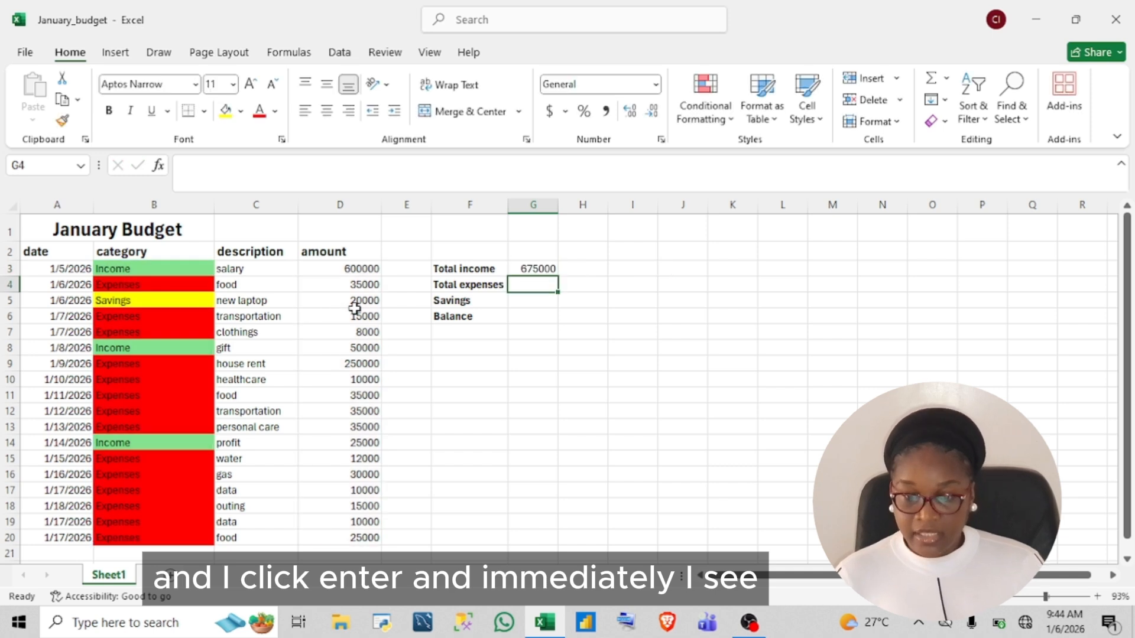
pyautogui.click(536, 266)
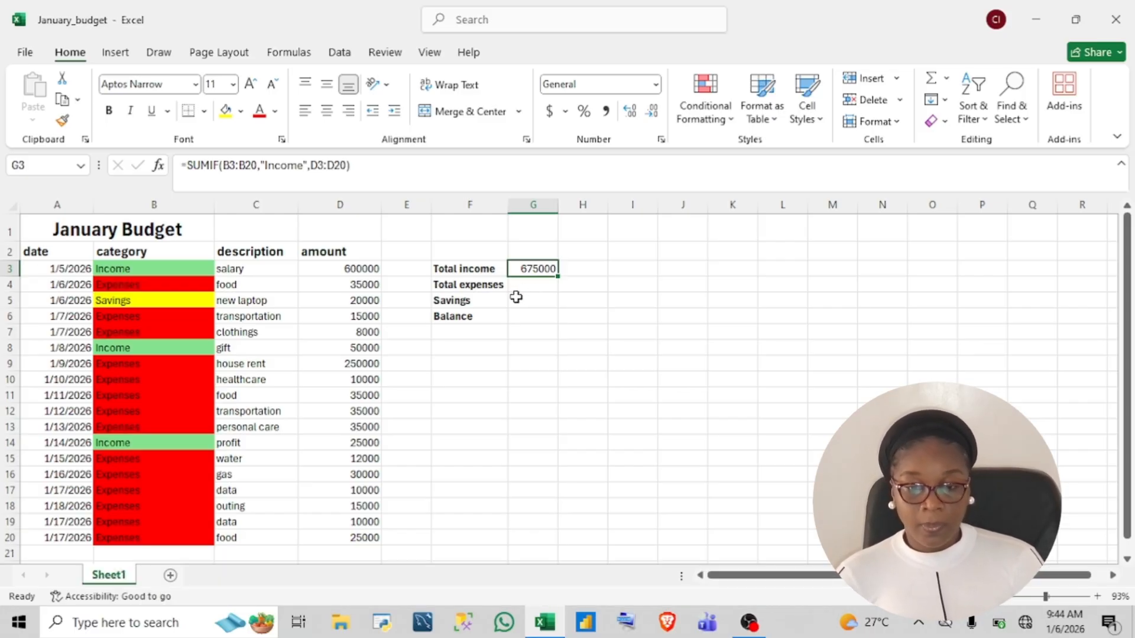
# Calculate the total expenses in G4 with the formula =SUMIF(B3:B20,"Expenses",D3:D20).
pyautogui.click(520, 291)
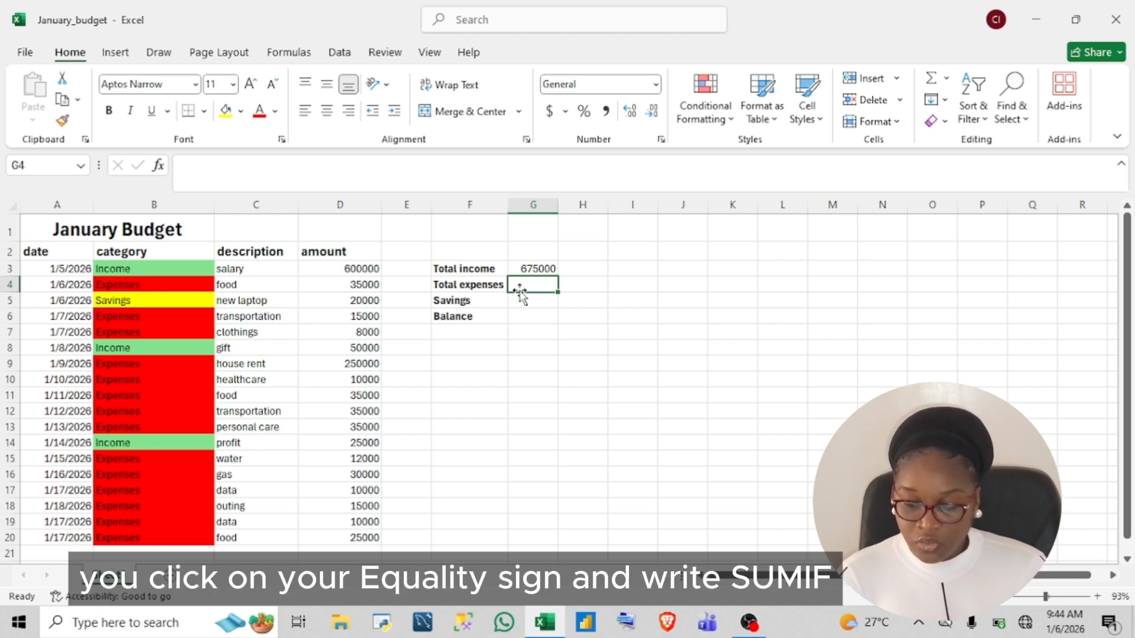
pyautogui.write('=s')
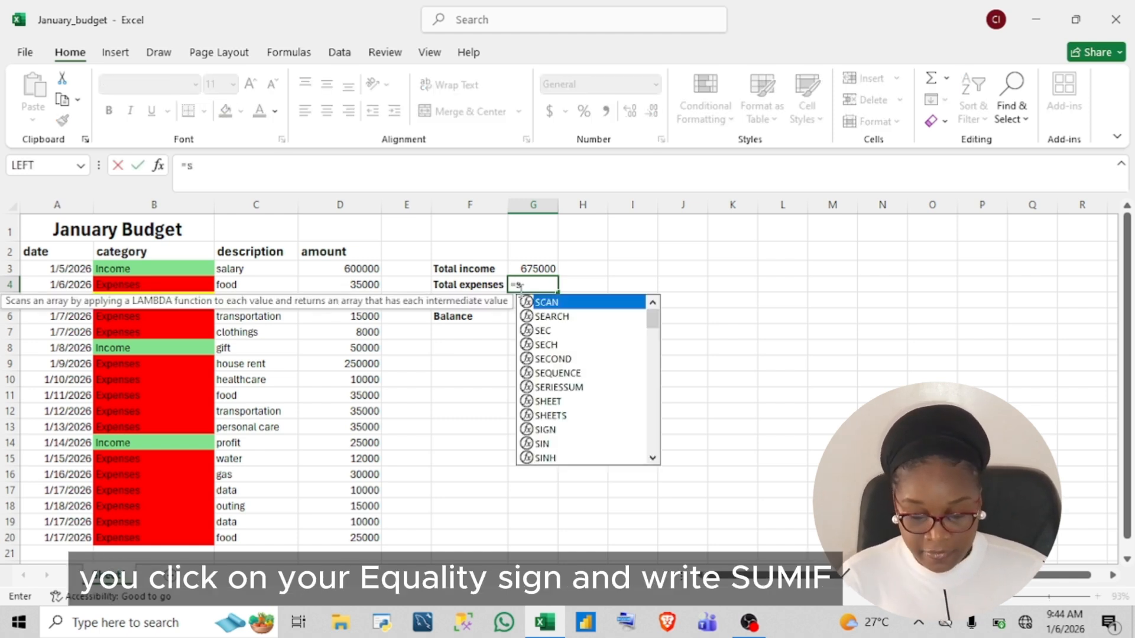
pyautogui.write('umif')
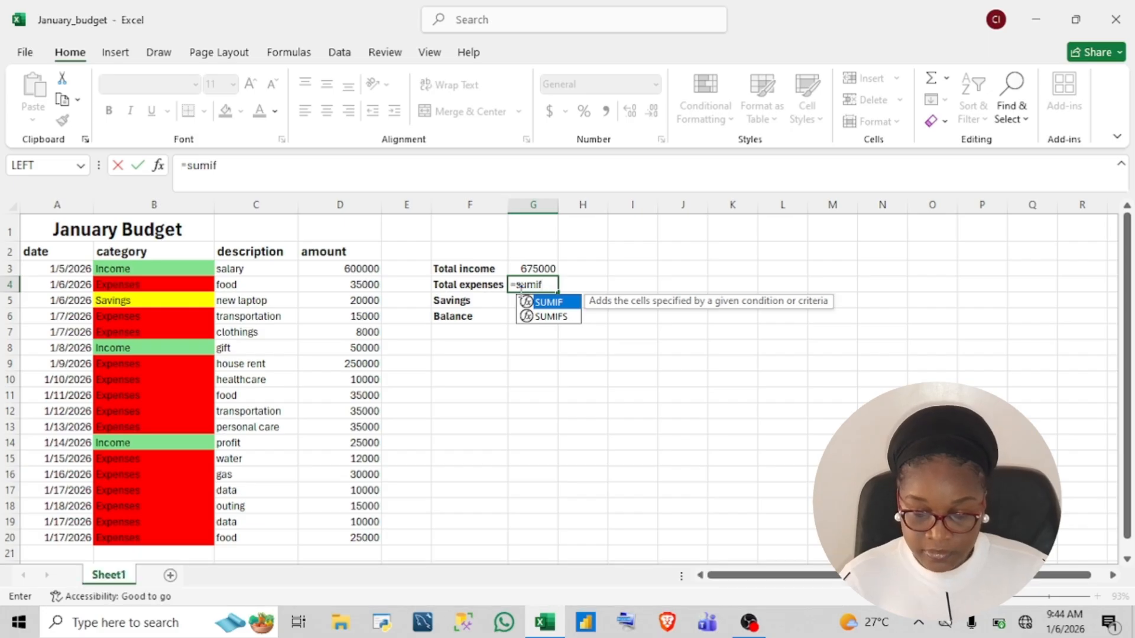
pyautogui.doubleClick(567, 304)
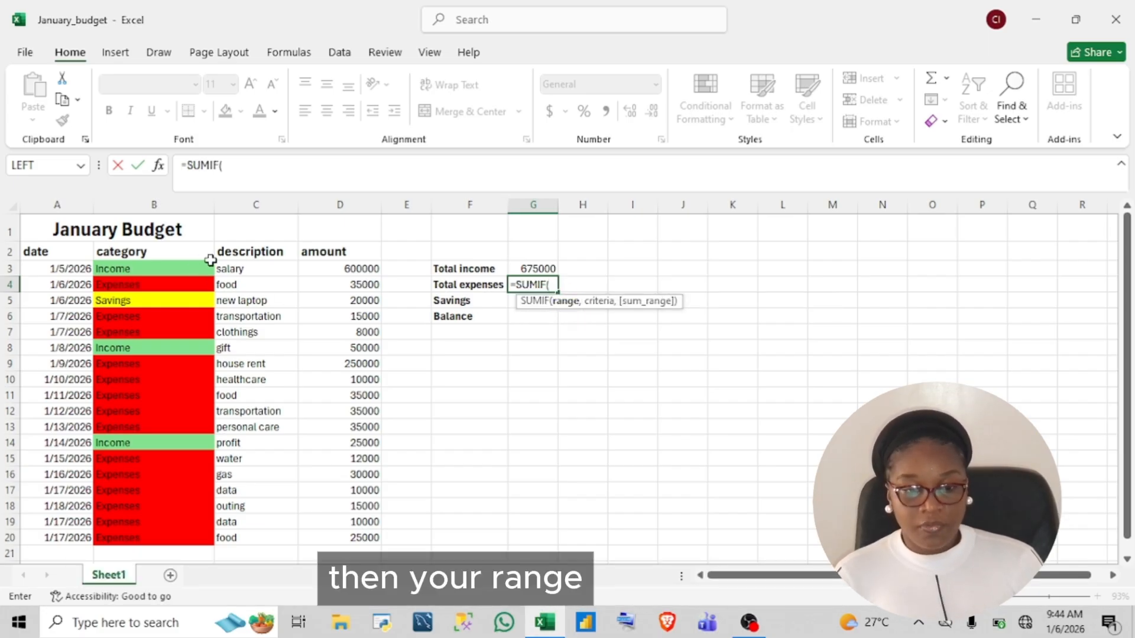
pyautogui.click(209, 271)
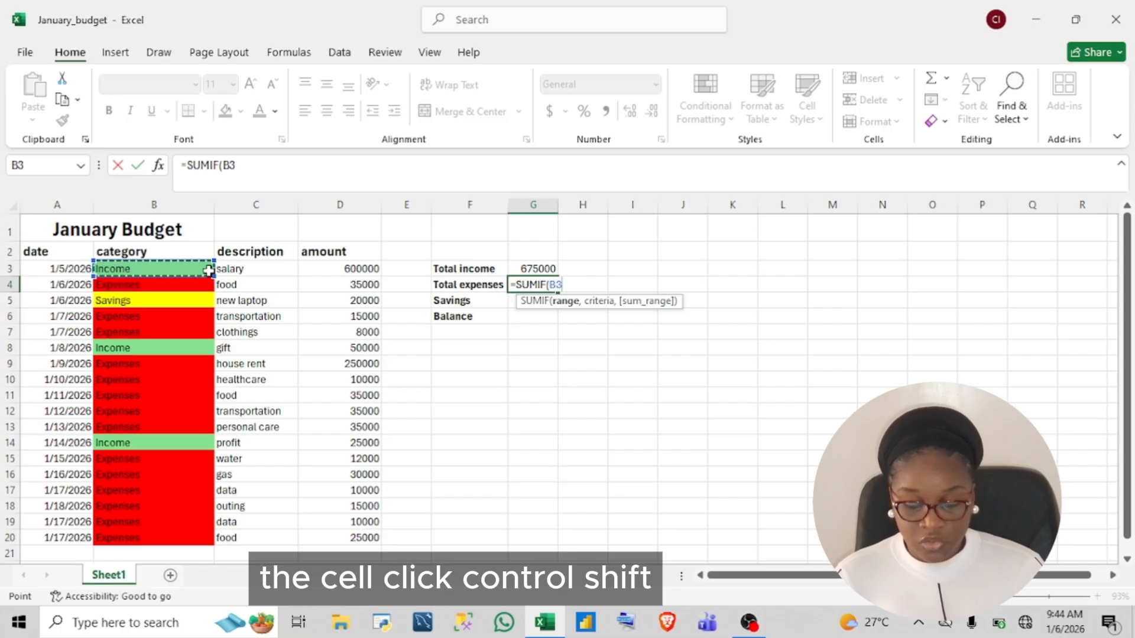
pyautogui.hotkey('ctrl', 'shift', 'Down')
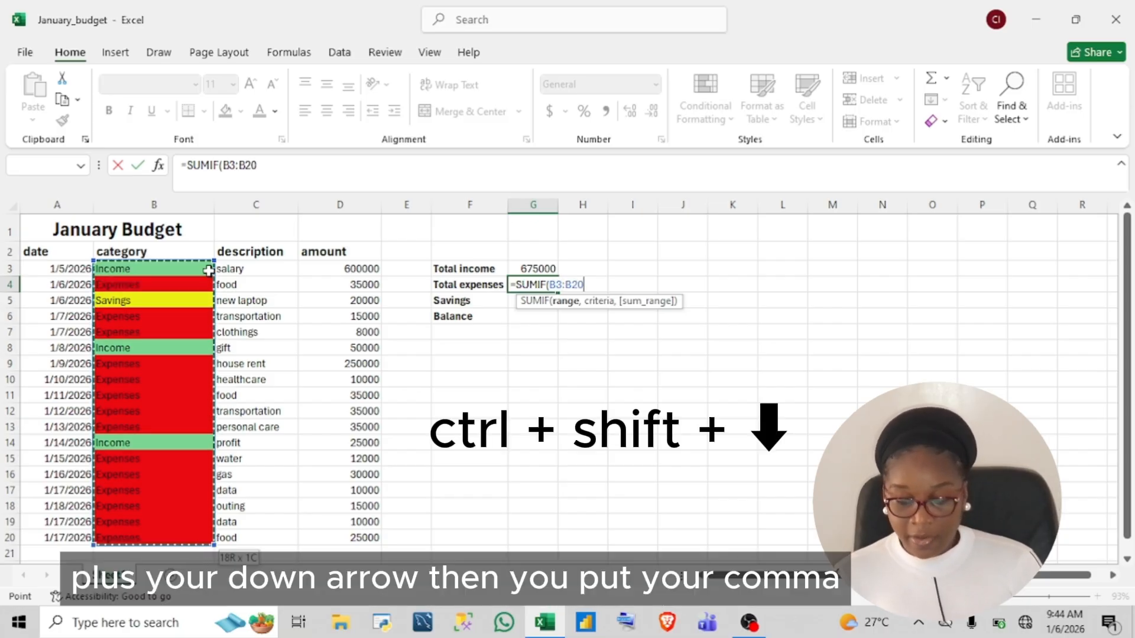
pyautogui.write(',"Ex')
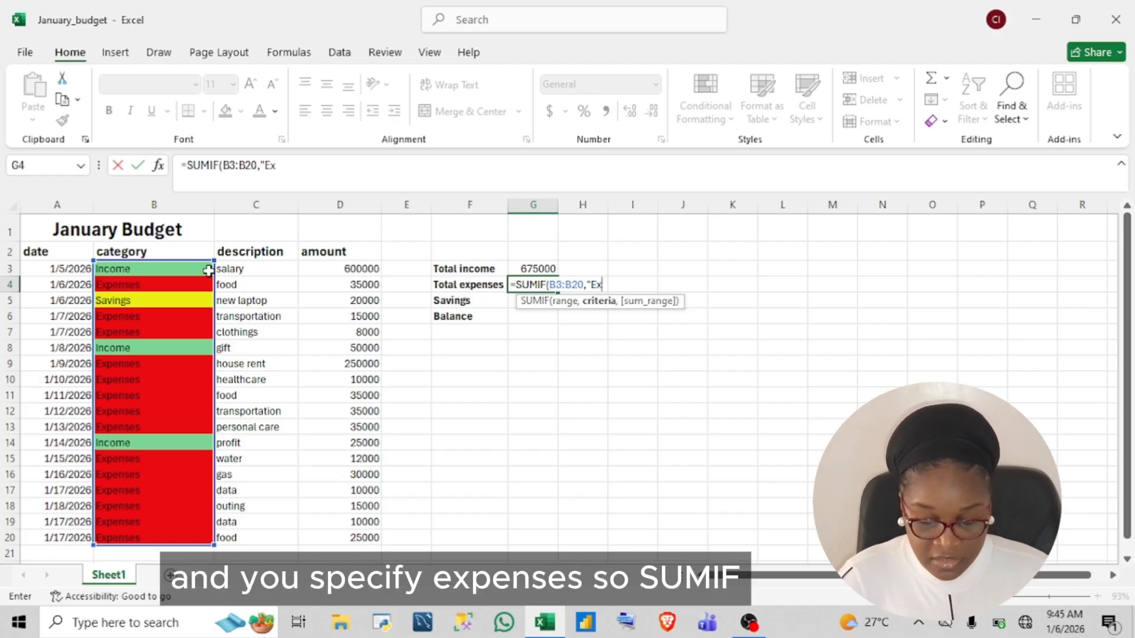
pyautogui.write('penses')
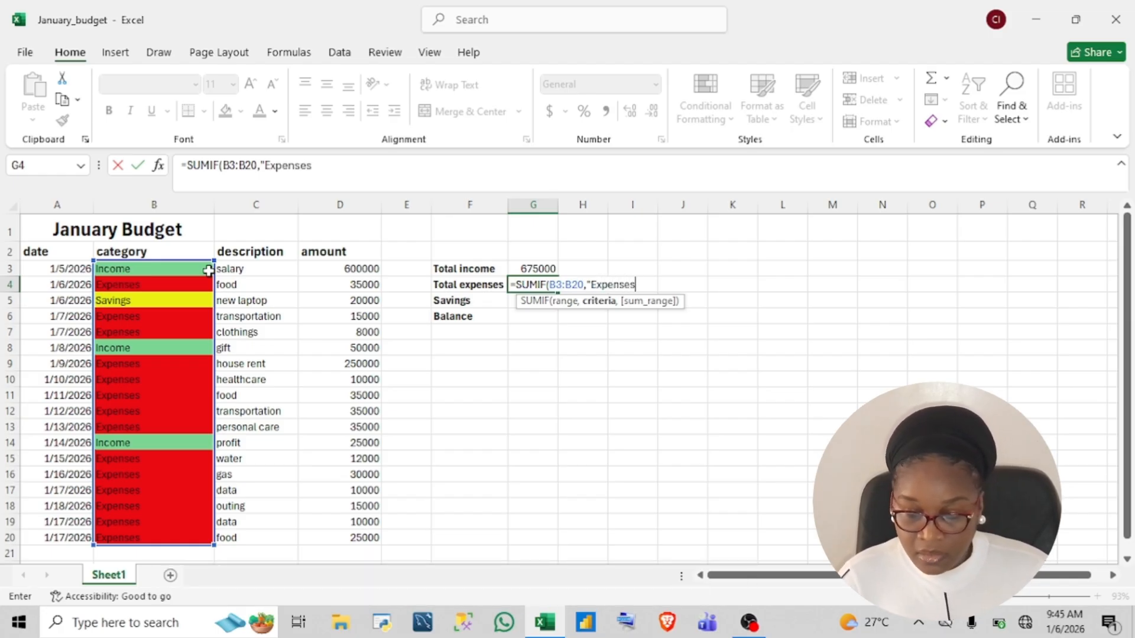
pyautogui.write('"')
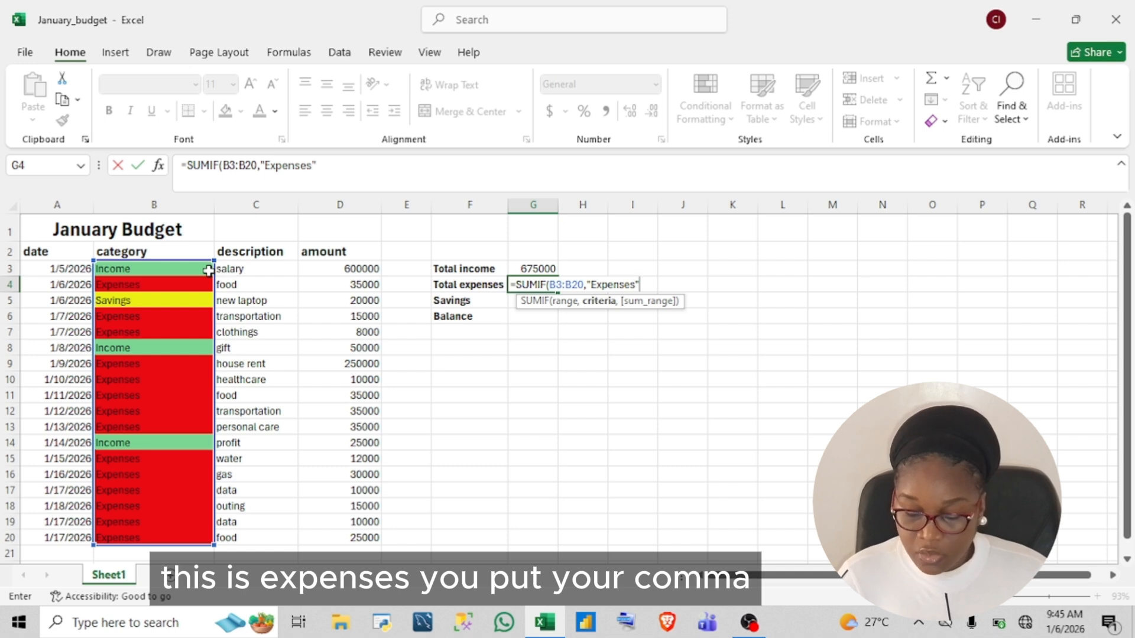
pyautogui.write(',')
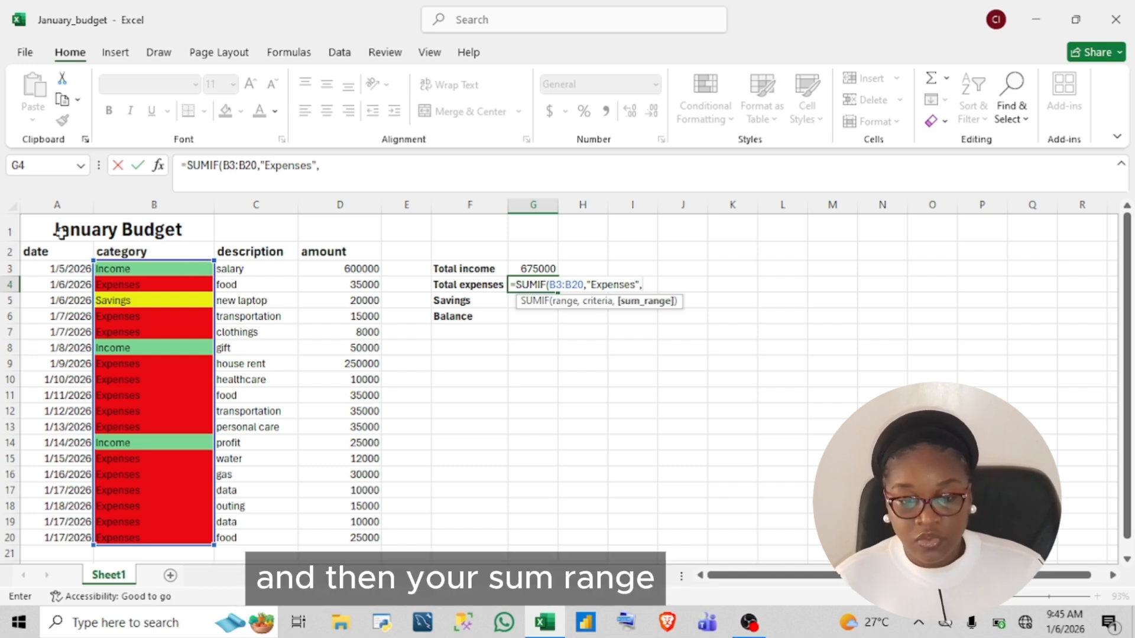
pyautogui.click(357, 268)
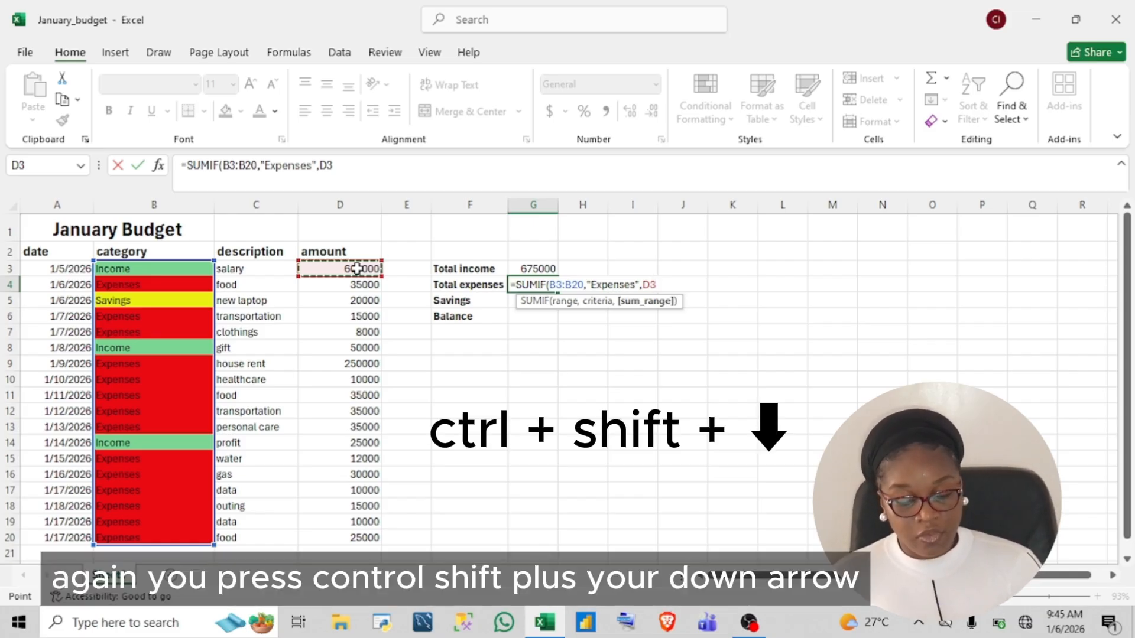
pyautogui.hotkey('ctrl', 'shift', 'Down')
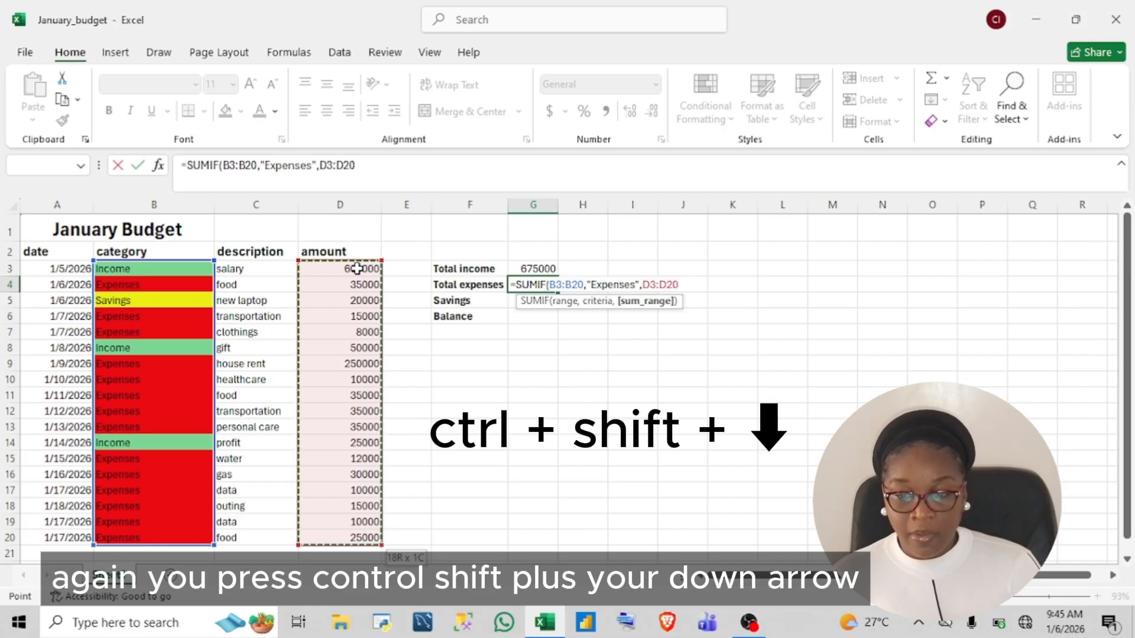
pyautogui.write(')')
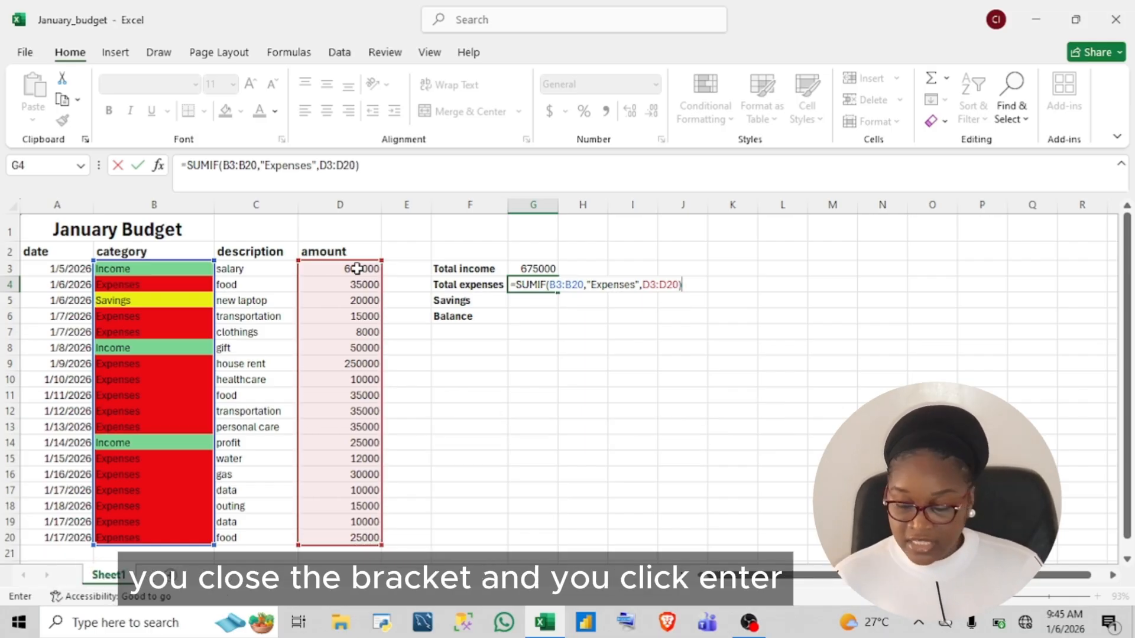
pyautogui.press('Return')
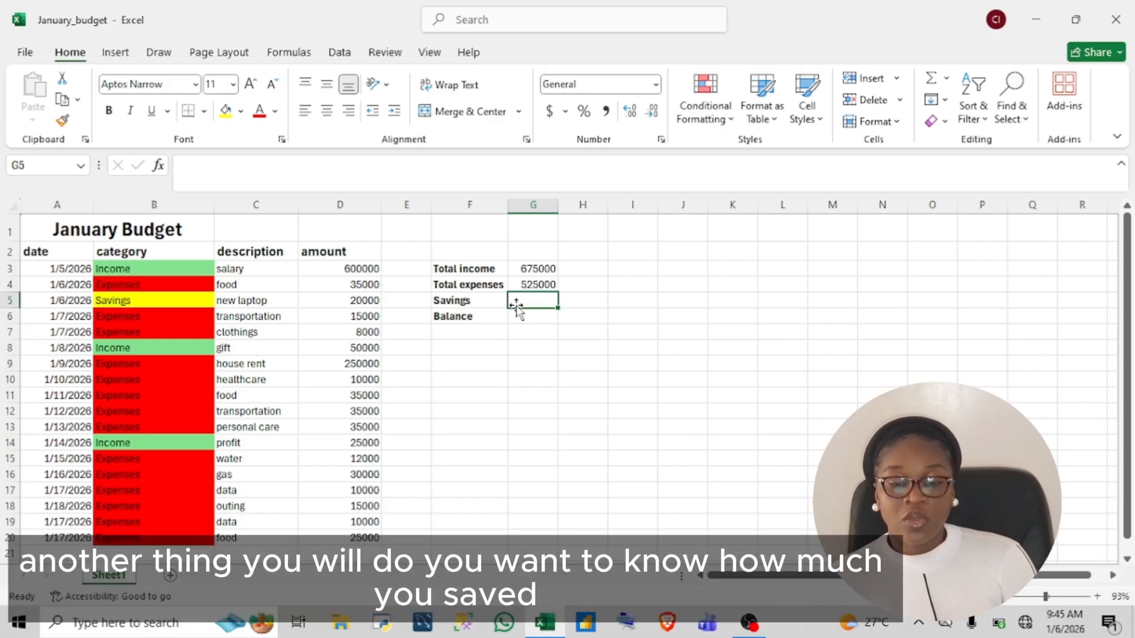
# Calculate the savings in G5 with the formula =SUMIF(B3:B20,"Savings",D3:D20).
pyautogui.write('=')
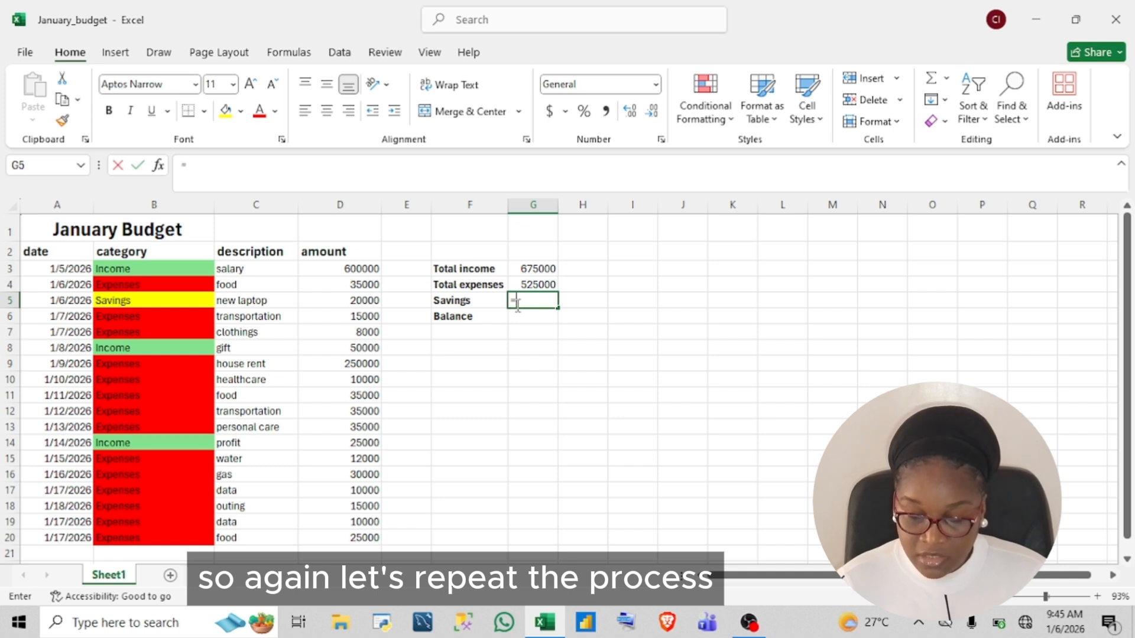
pyautogui.write('sy')
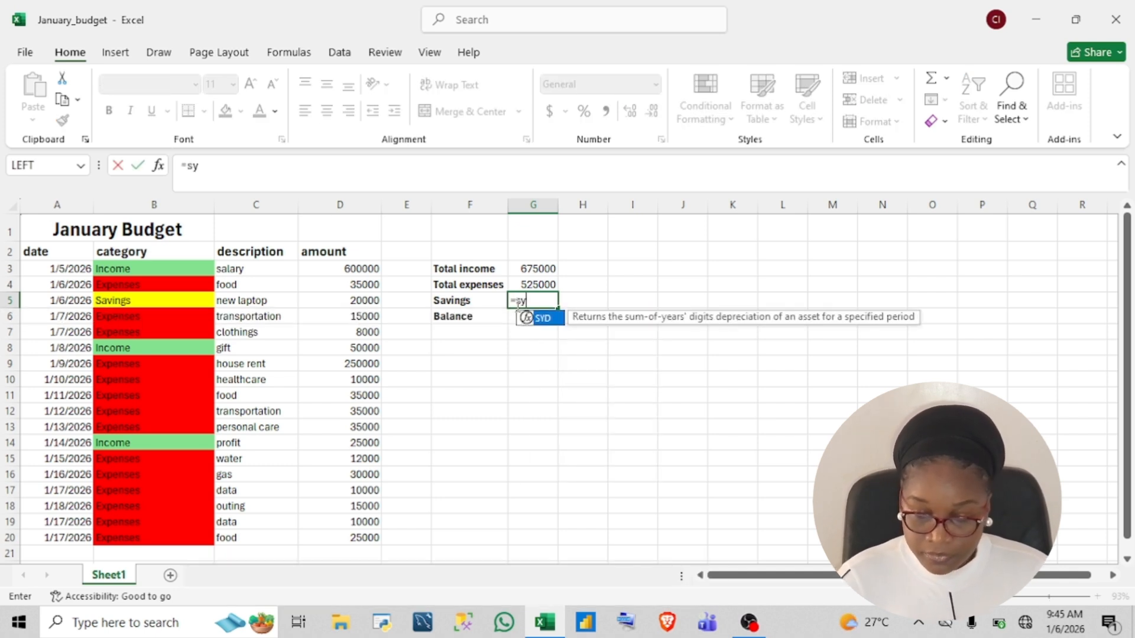
pyautogui.press('BackSpace')
pyautogui.write('um')
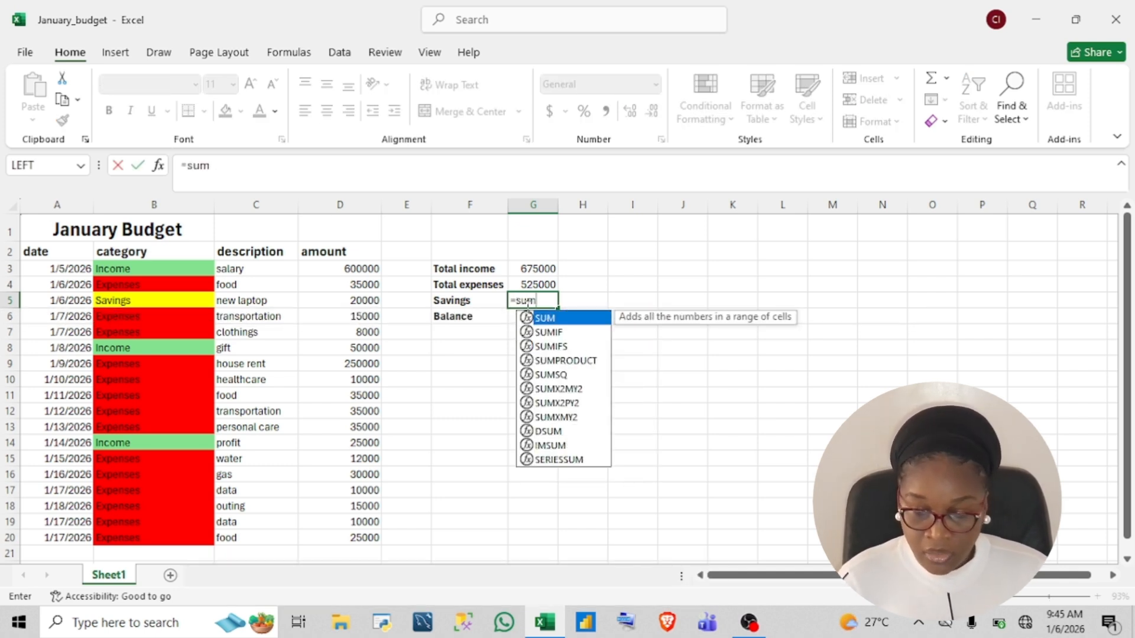
pyautogui.doubleClick(551, 332)
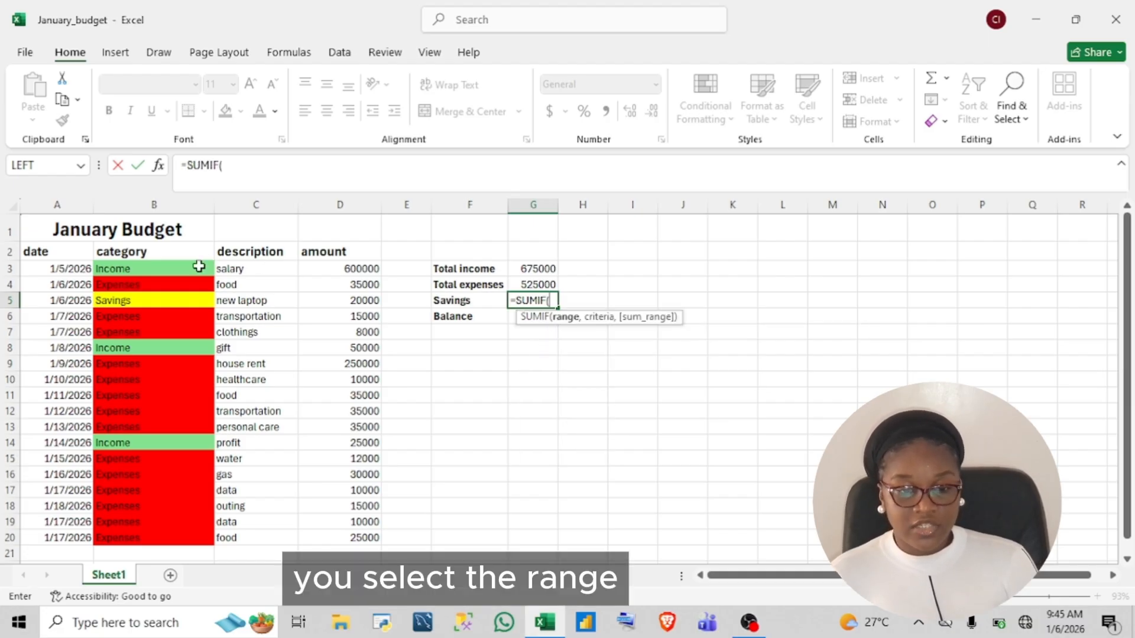
pyautogui.click(209, 267)
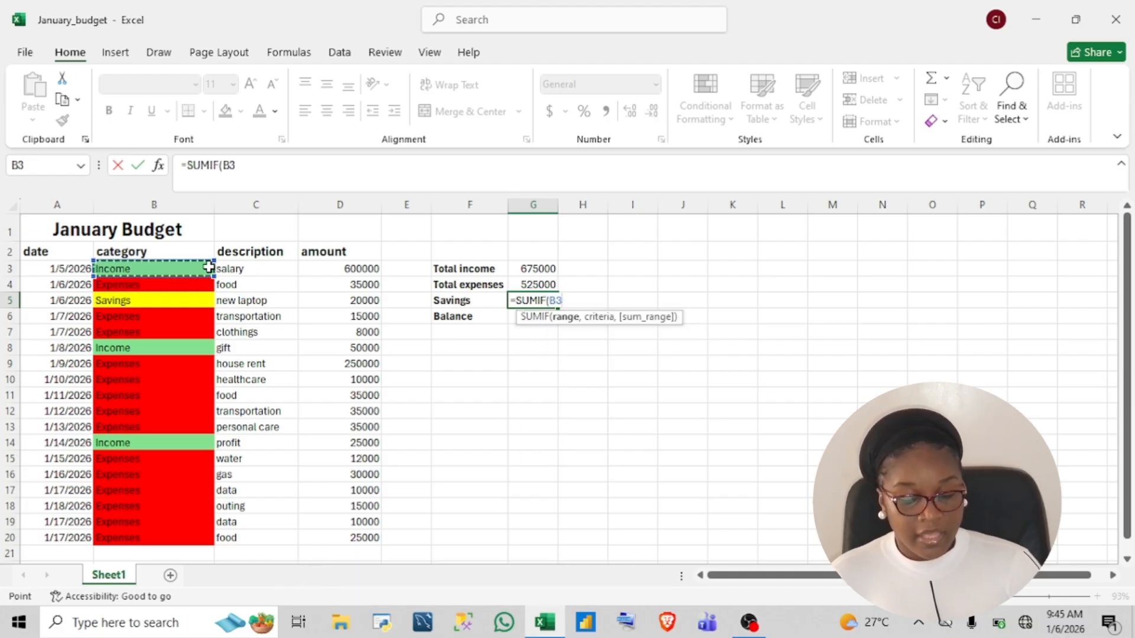
pyautogui.hotkey('ctrl', 'shift', 'Down')
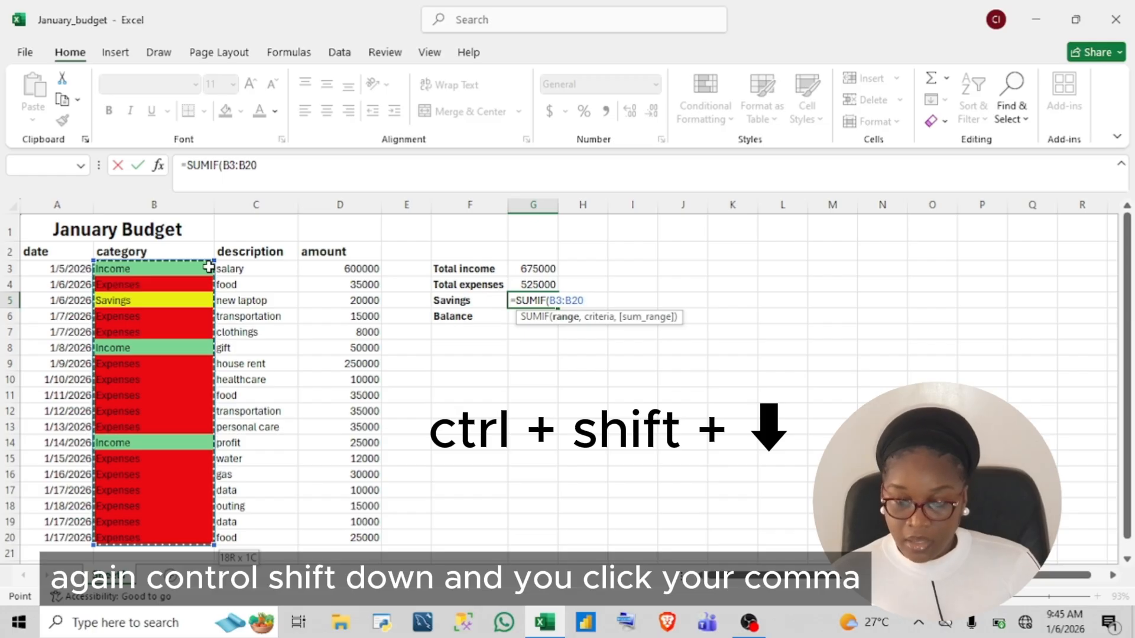
pyautogui.write(',"Savings')
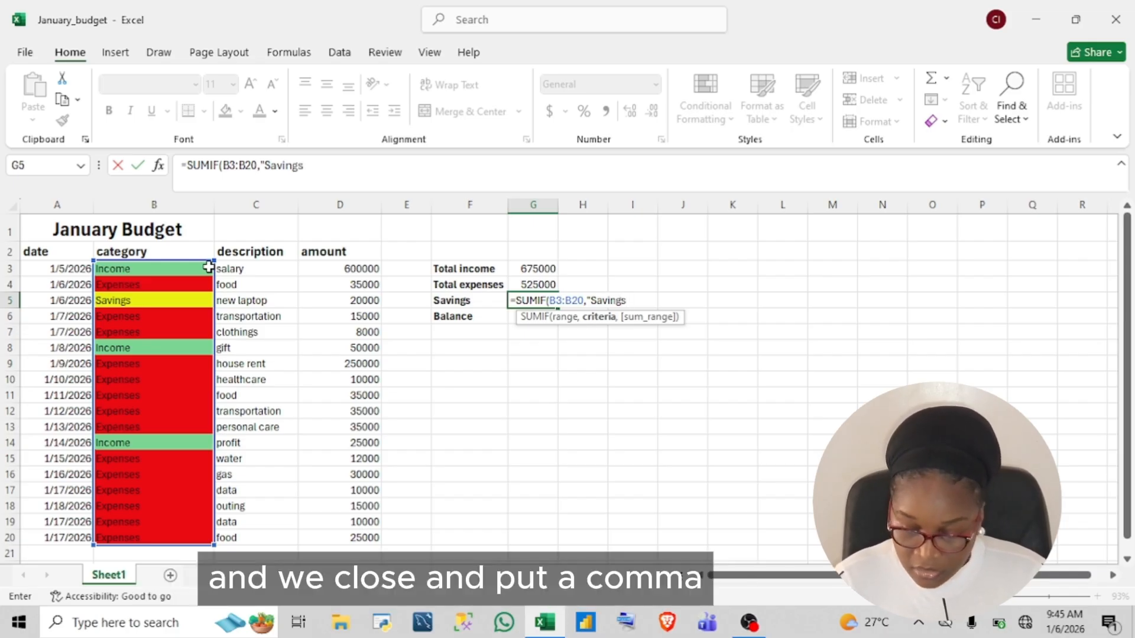
pyautogui.write(',')
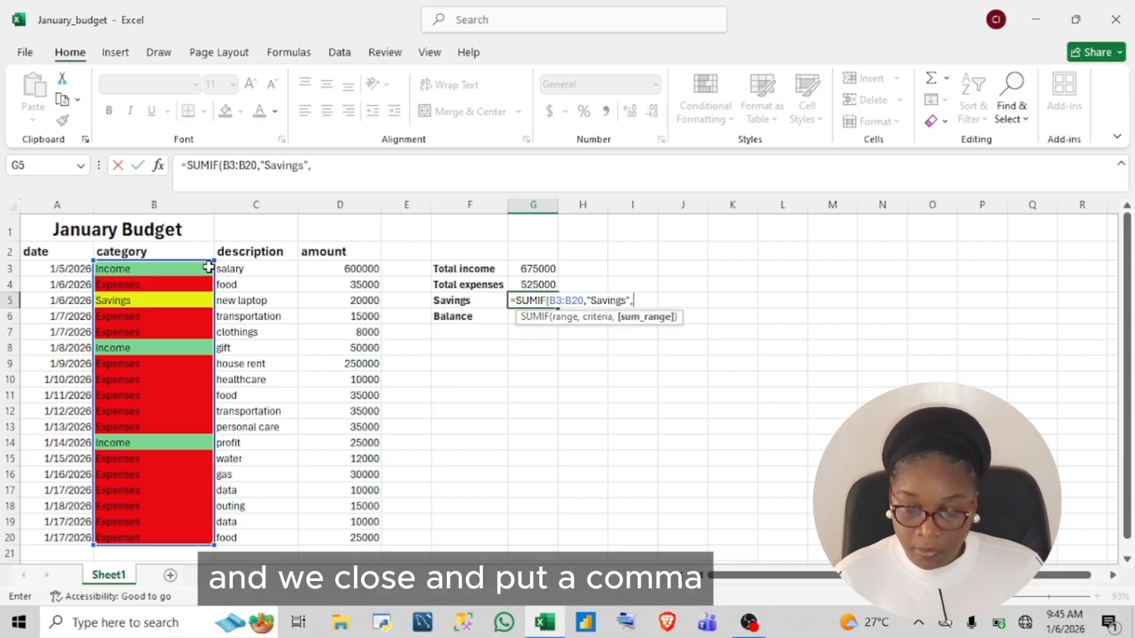
pyautogui.click(354, 267)
pyautogui.hotkey('ctrl', 'shift', 'Down')
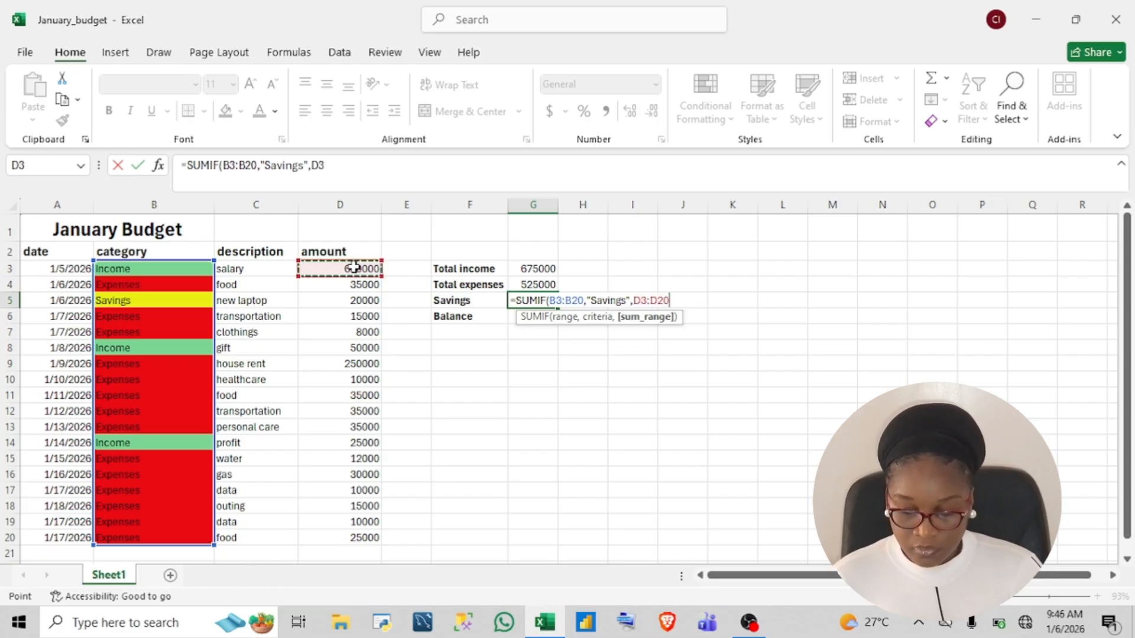
pyautogui.write(')')
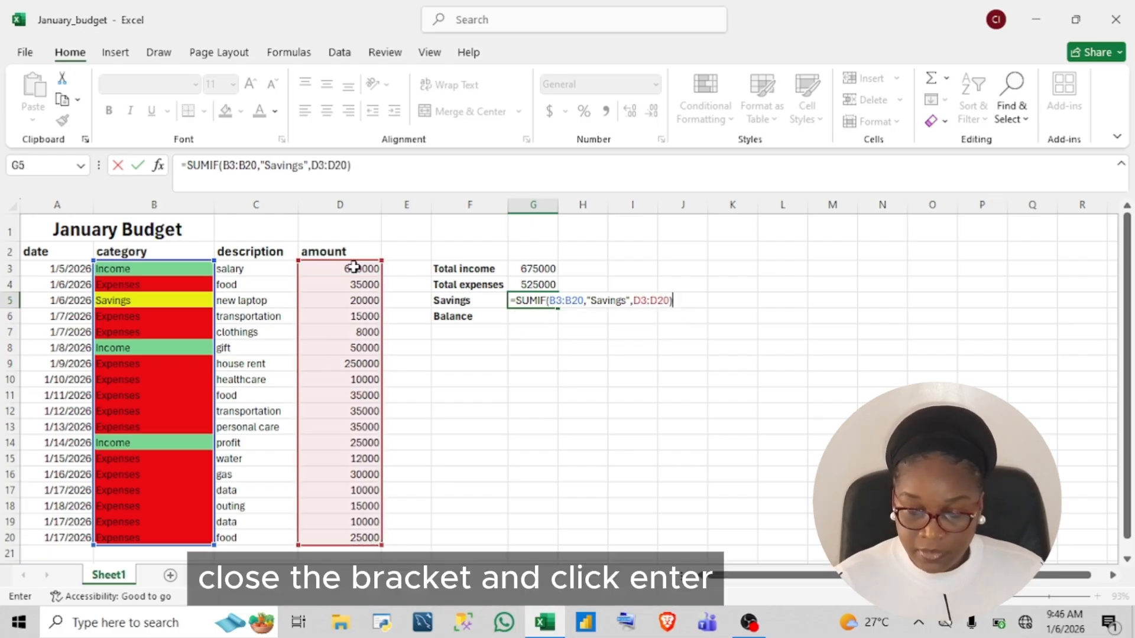
pyautogui.press('Return')
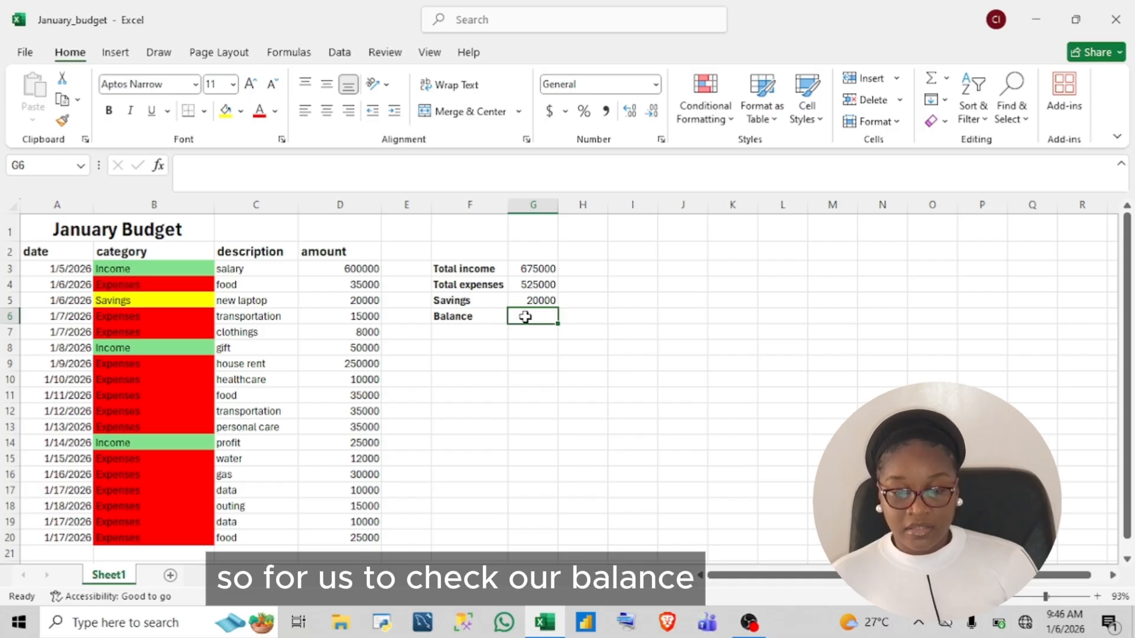
# Calculate the balance in G6 as income minus expenses and savings with the formula =G3-(G4+G5).
pyautogui.write('=')
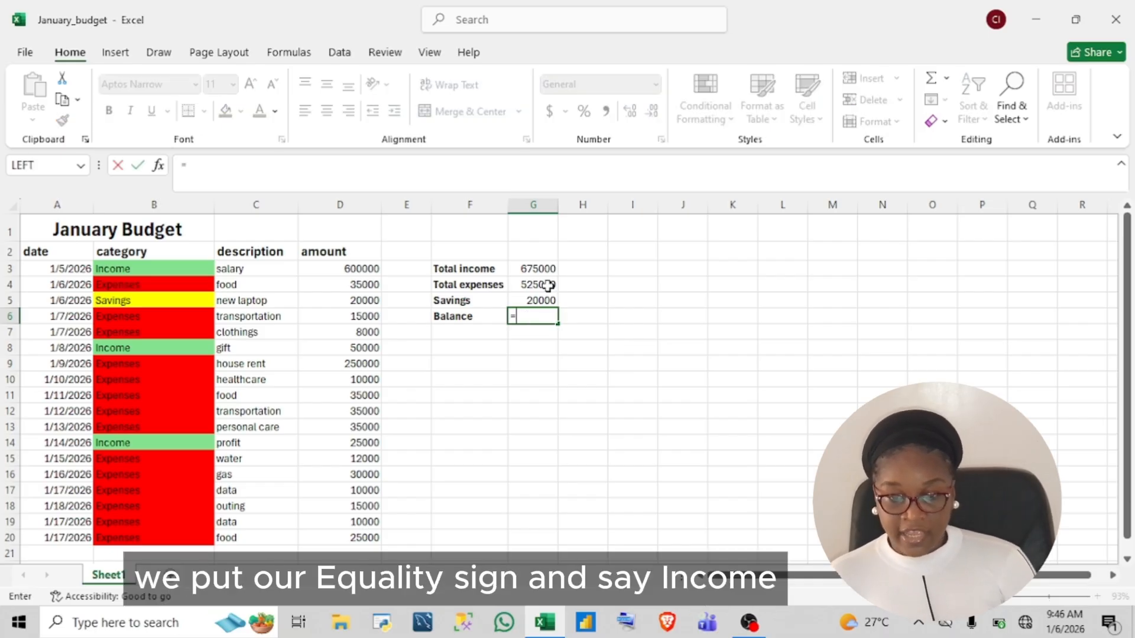
pyautogui.click(539, 267)
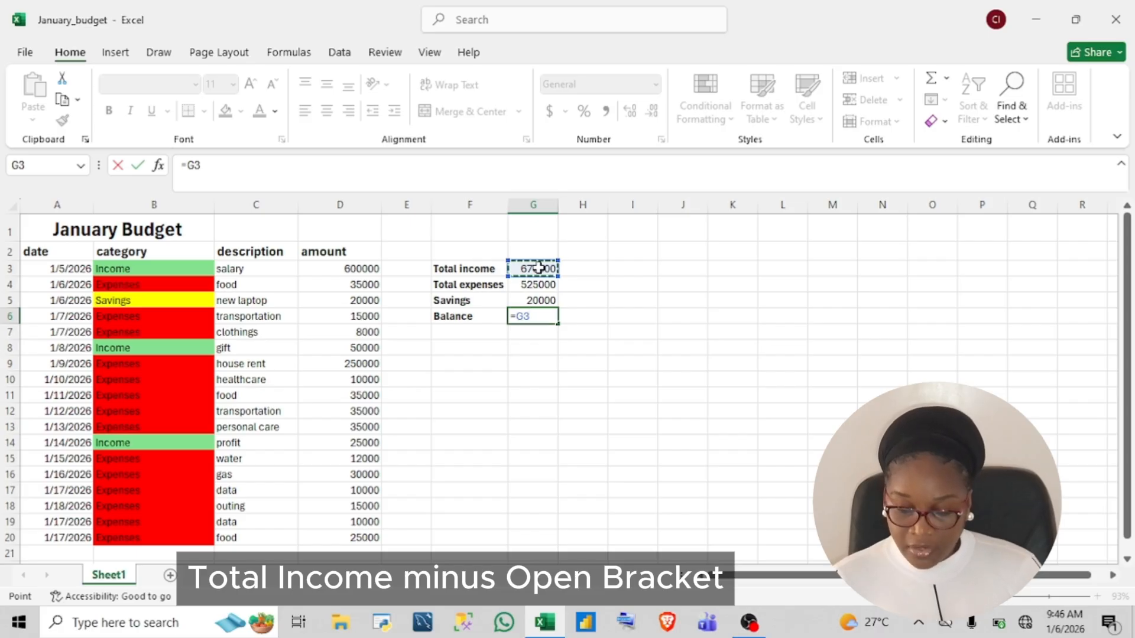
pyautogui.write('-')
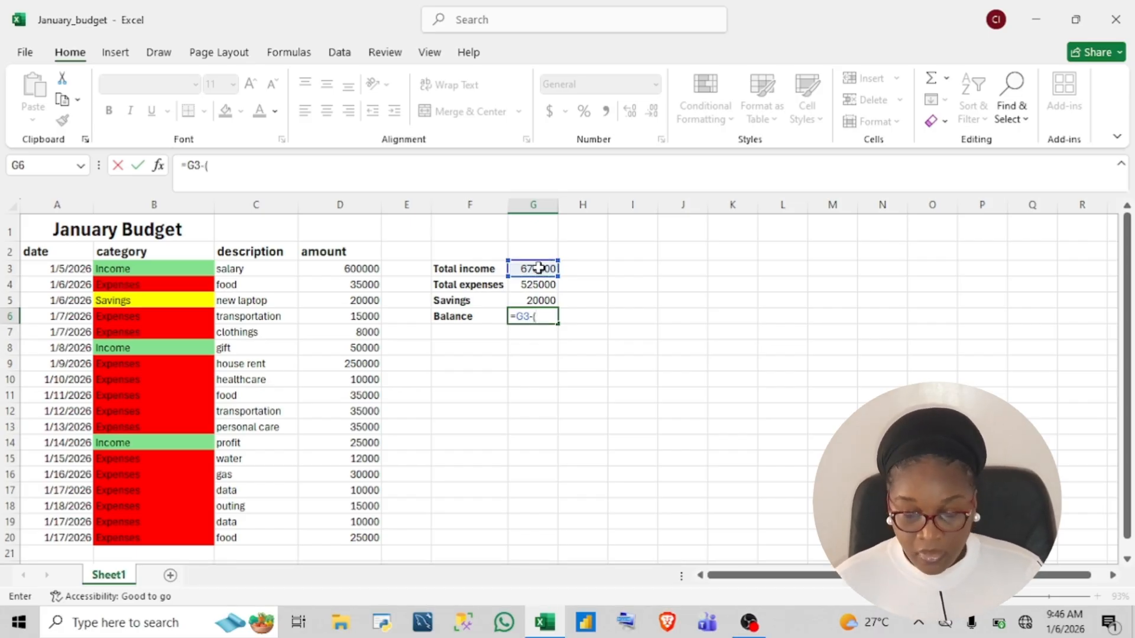
pyautogui.write('(')
pyautogui.click(525, 285)
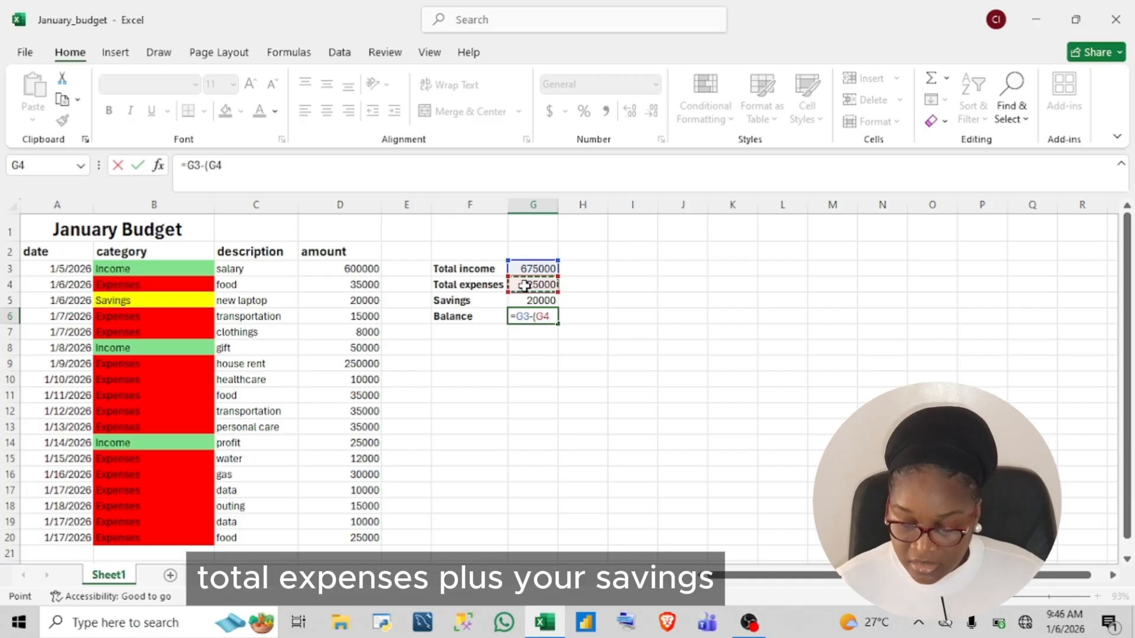
pyautogui.write('+')
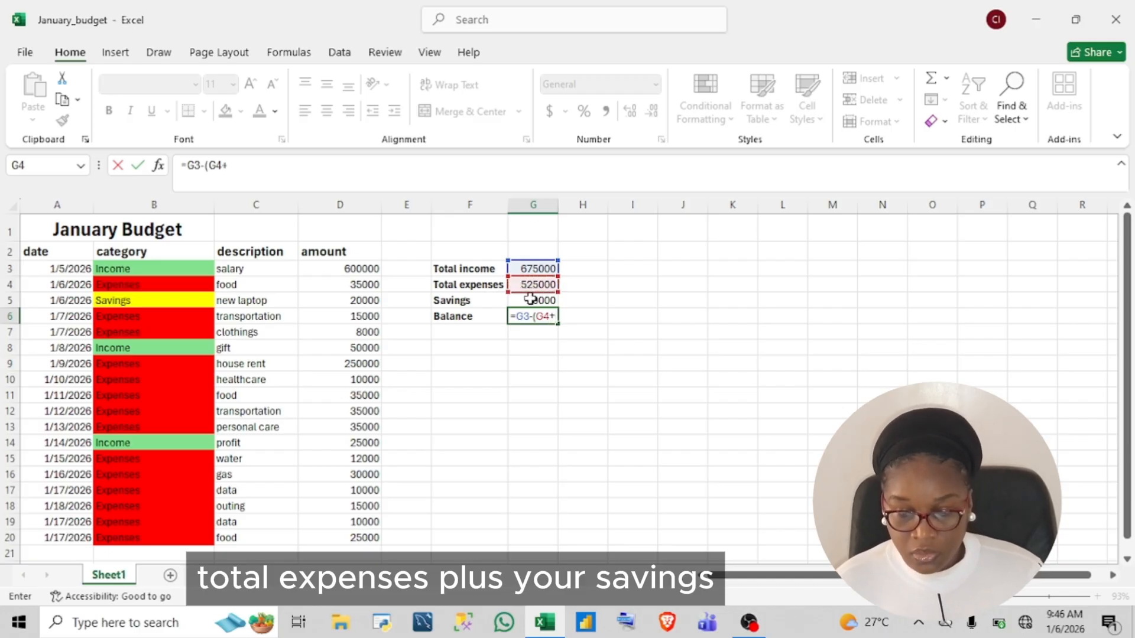
pyautogui.click(530, 299)
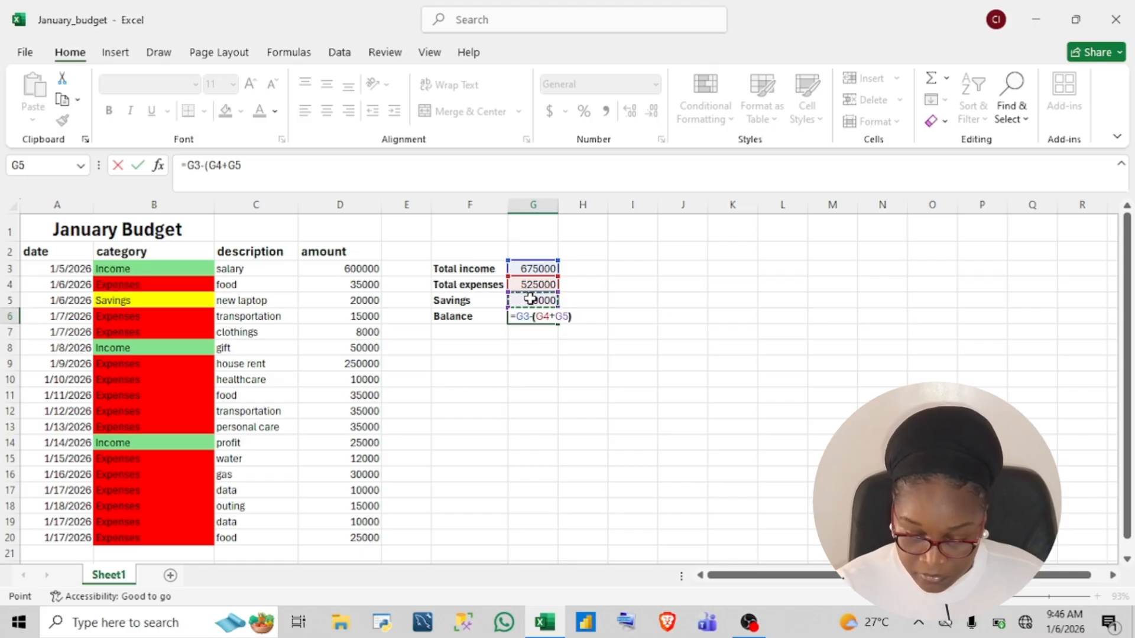
pyautogui.write(')')
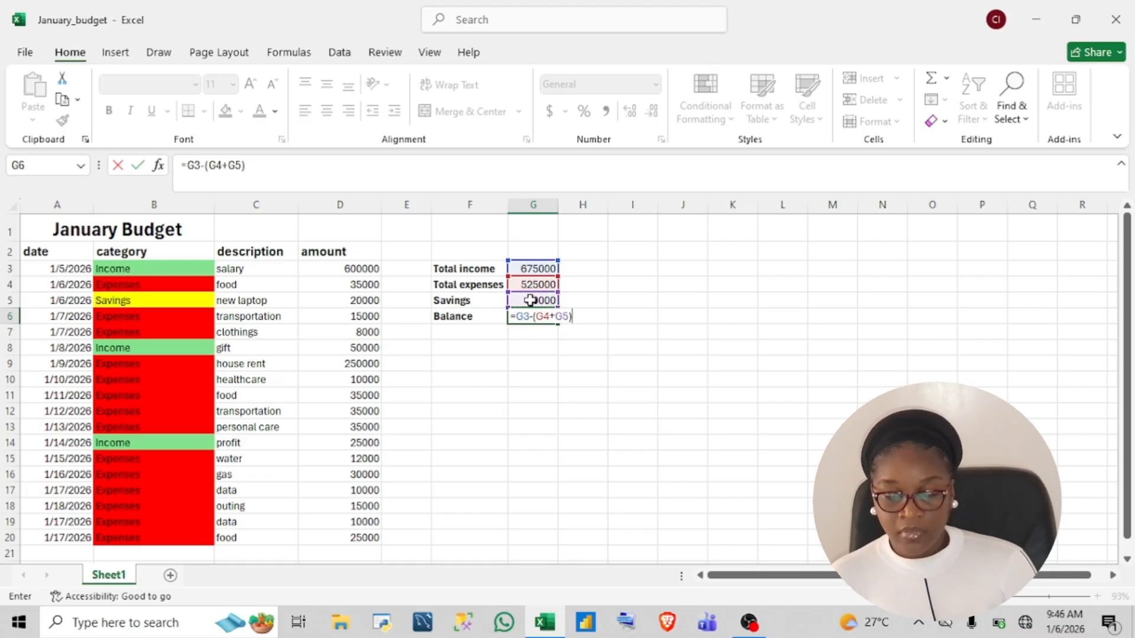
pyautogui.press('Return')
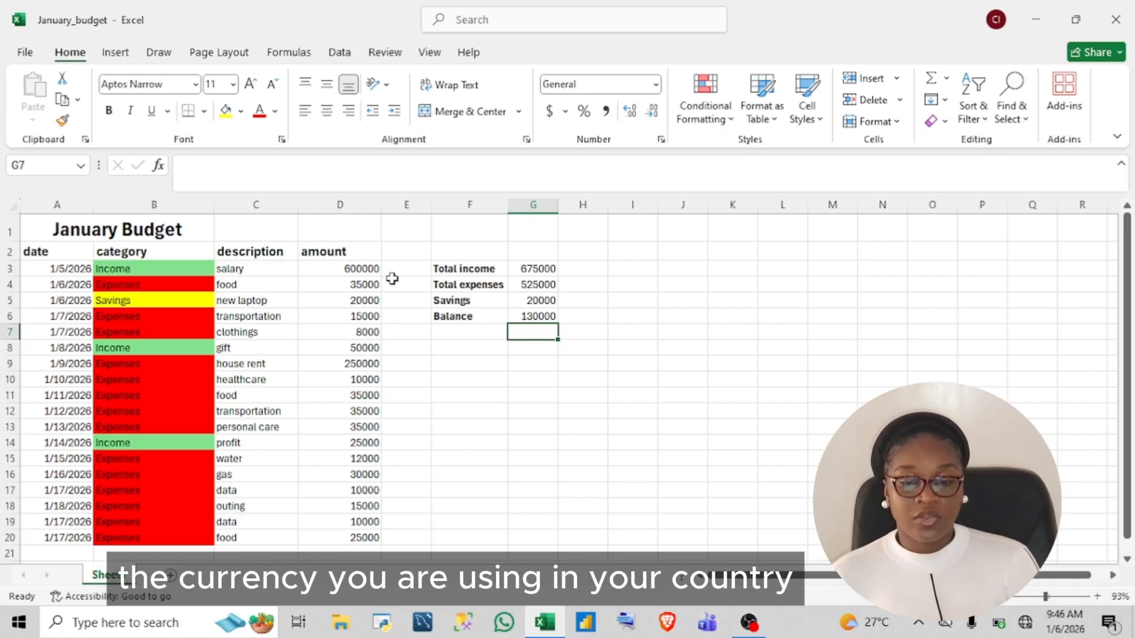
# Apply the Currency number format in dollars to the amounts in D3:D20.
pyautogui.click(356, 271)
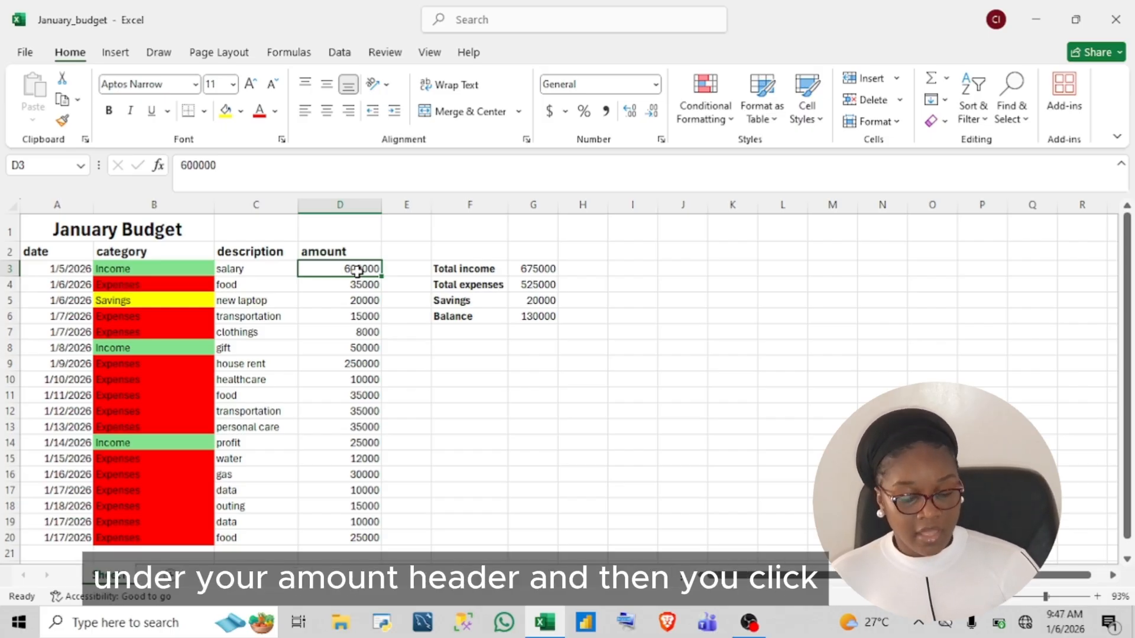
pyautogui.hotkey('ctrl', 'shift', 'Down')
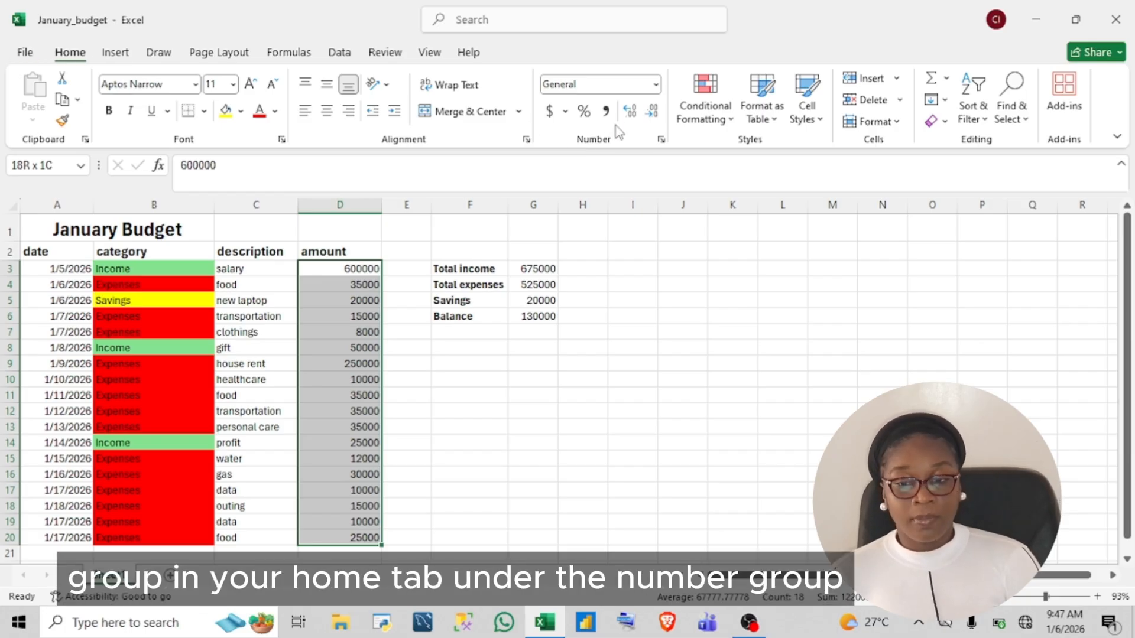
pyautogui.click(656, 86)
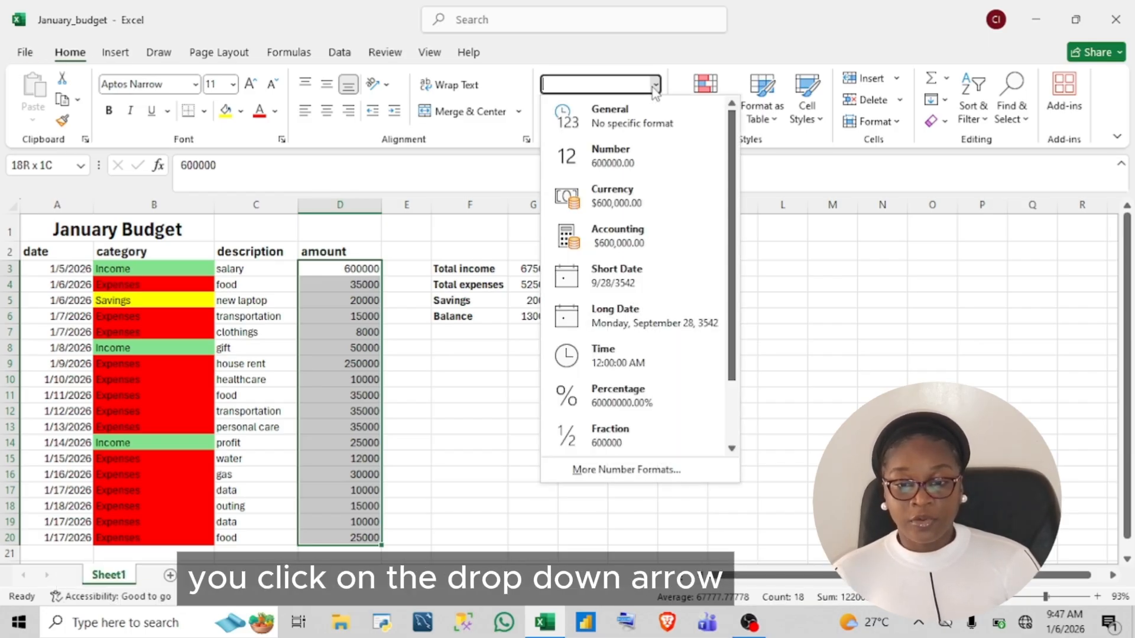
pyautogui.click(610, 207)
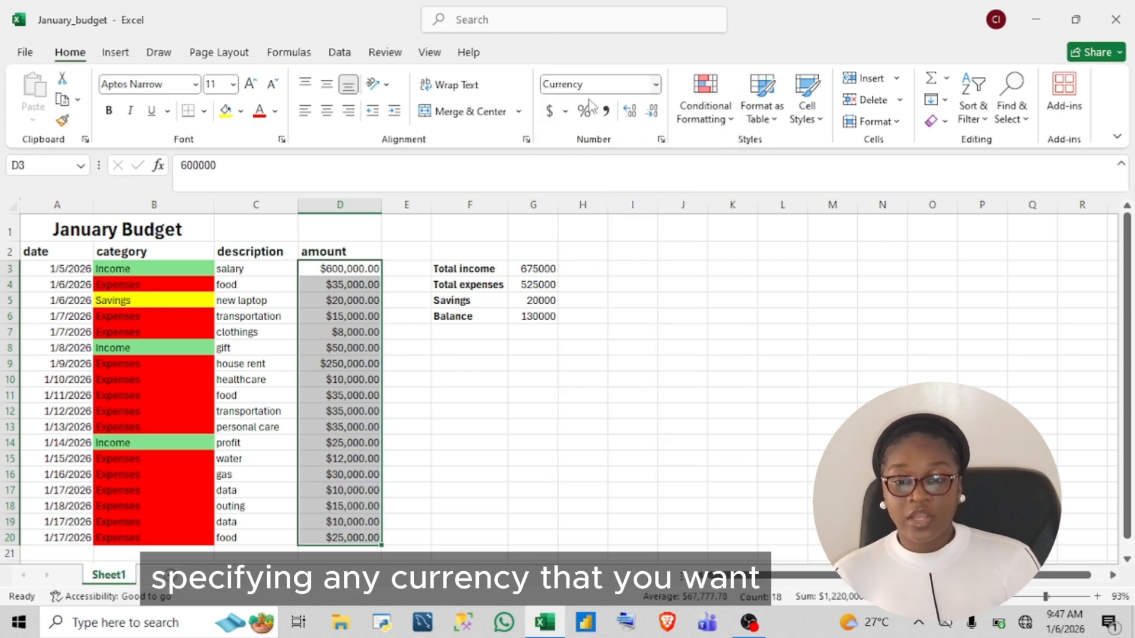
pyautogui.click(566, 113)
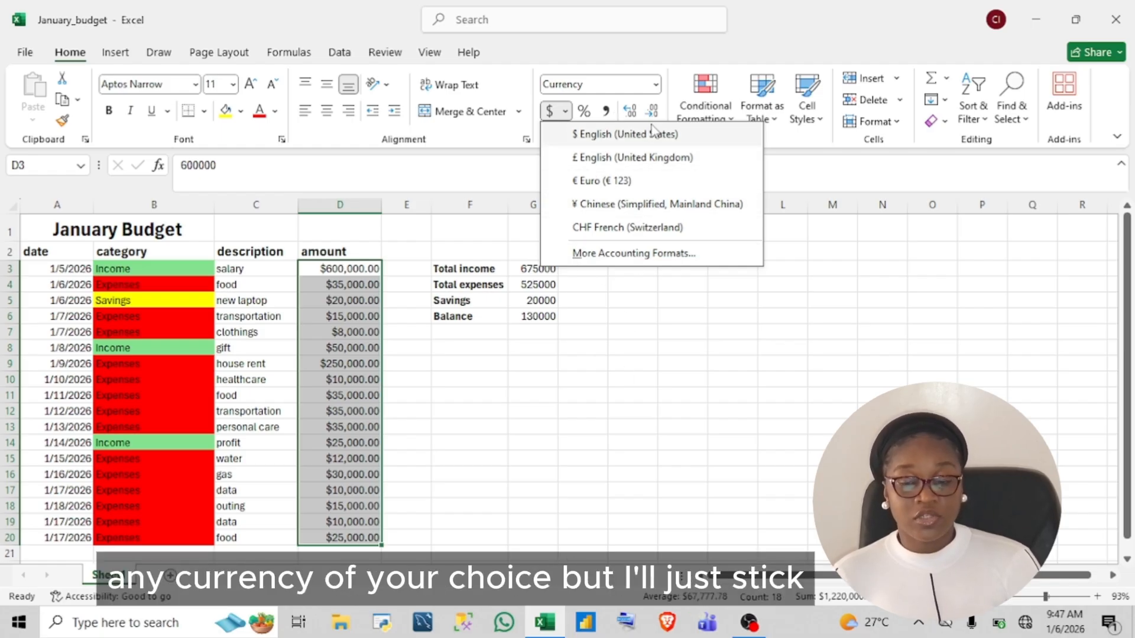
pyautogui.click(461, 424)
# Apply the Currency number format to the summary totals in G3:G6.
pyautogui.moveTo(532, 269); pyautogui.dragTo(542, 313)
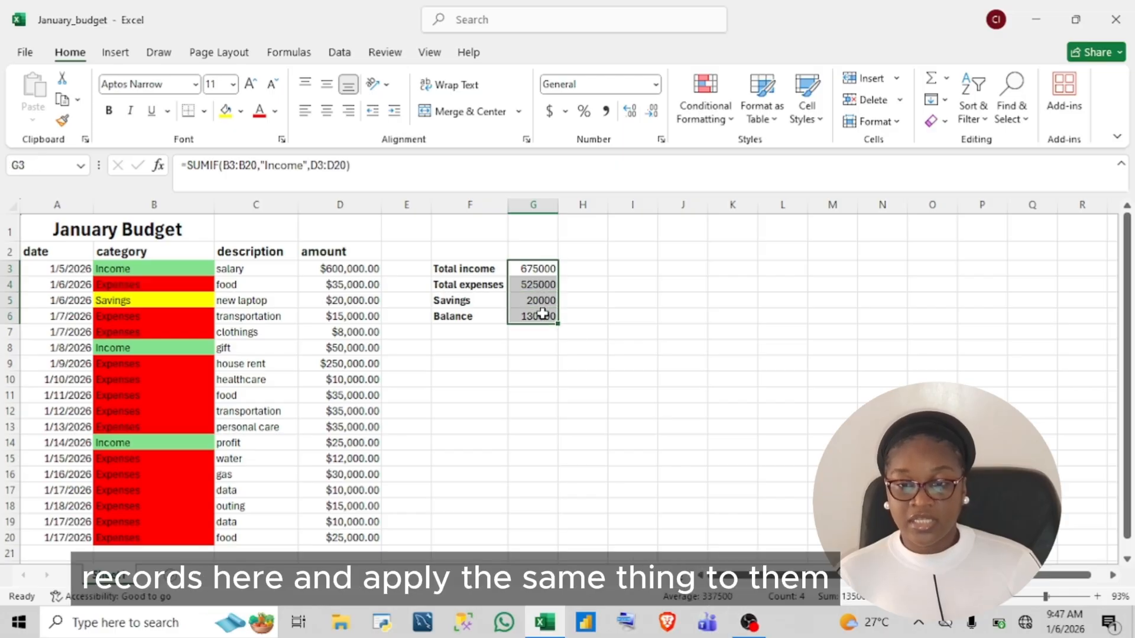
pyautogui.click(658, 87)
pyautogui.click(612, 207)
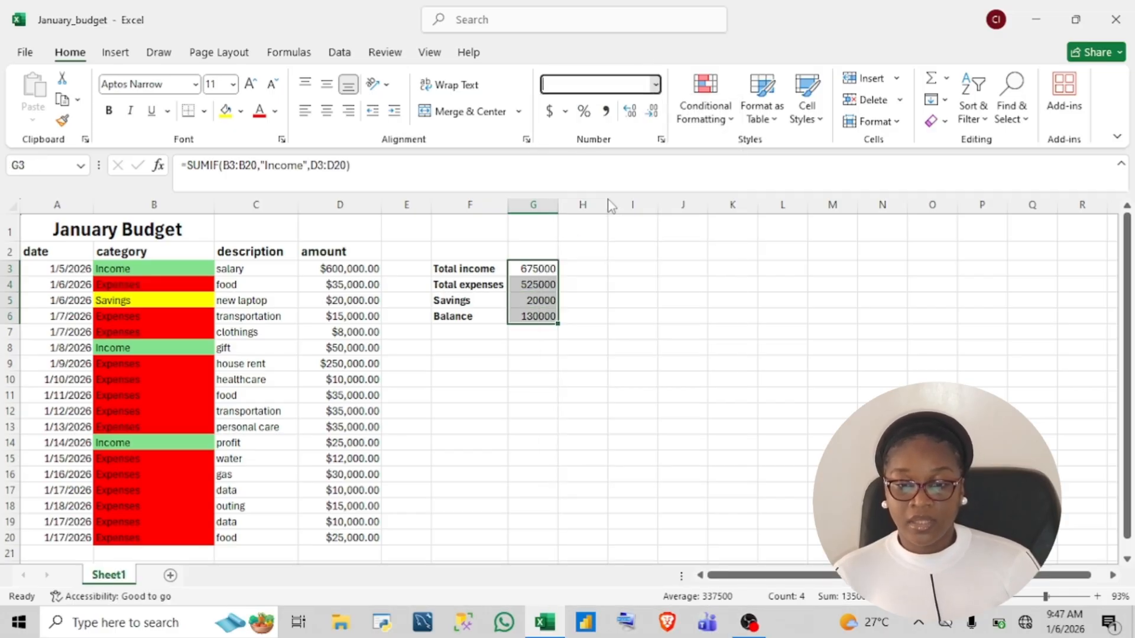
pyautogui.click(629, 363)
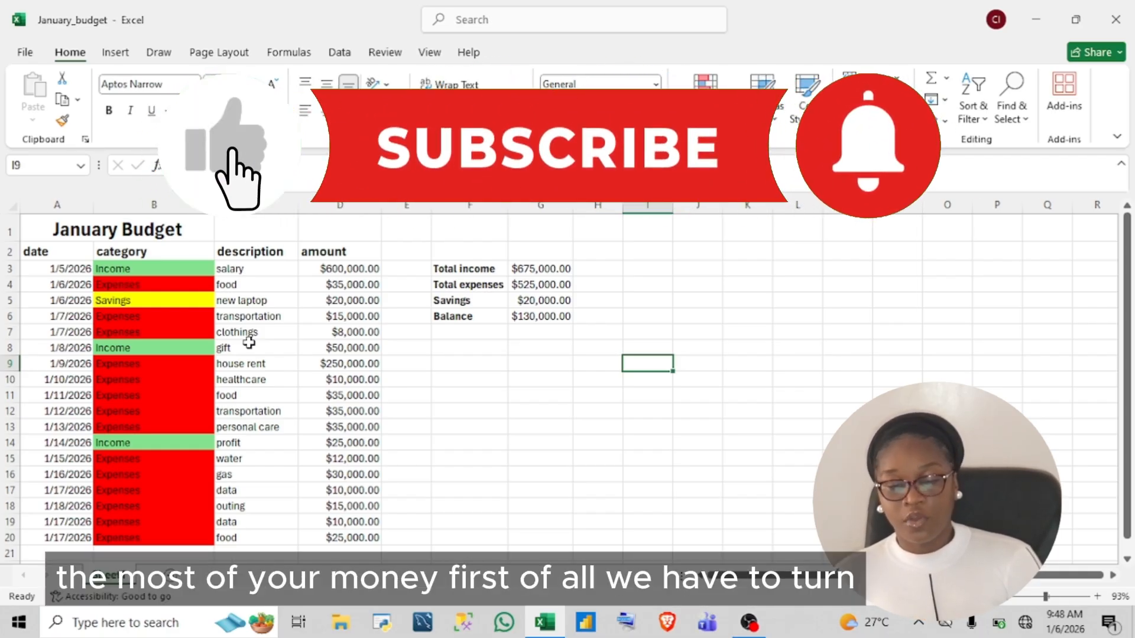
# Convert the budget records in A2:D20 into a table, keeping the option that the table has headers on.
pyautogui.click(34, 253)
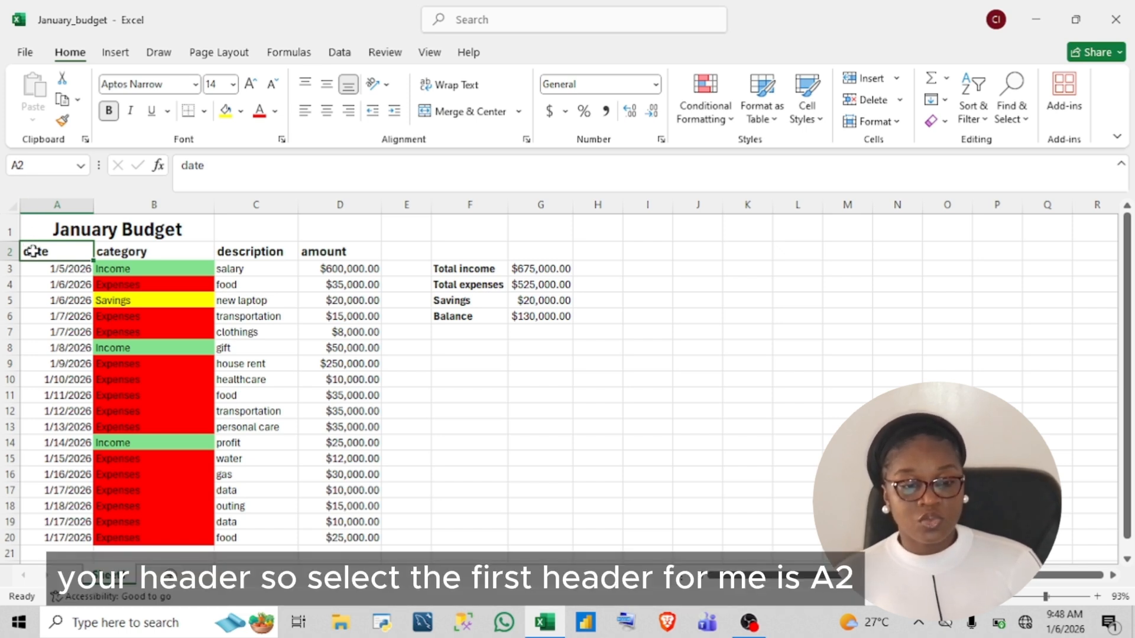
pyautogui.moveTo(35, 252); pyautogui.dragTo(345, 535)
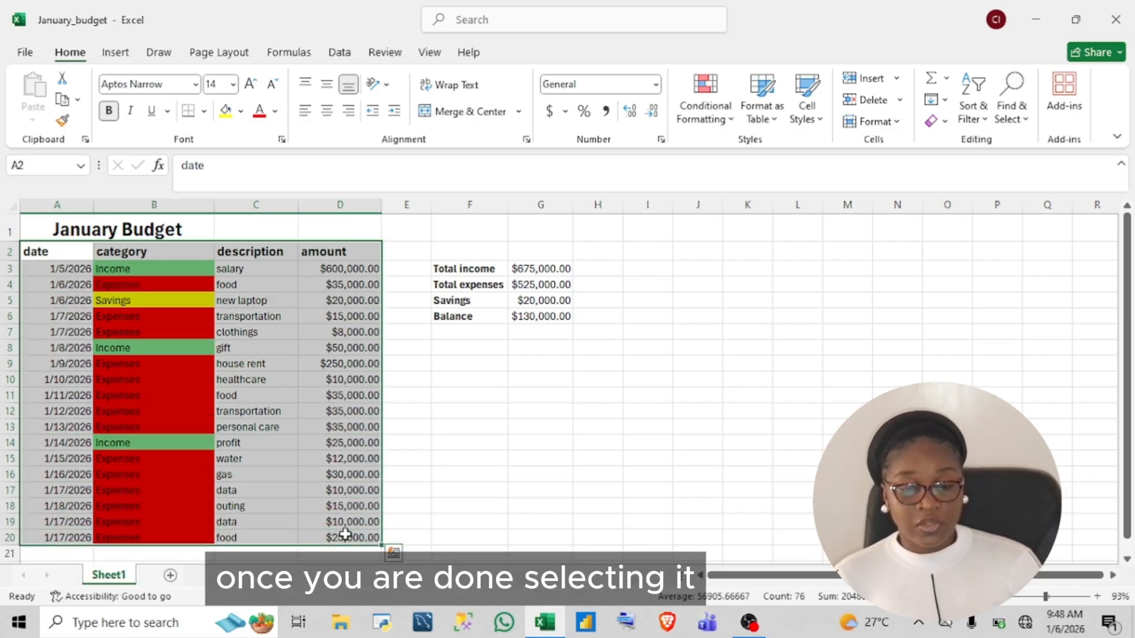
pyautogui.click(118, 53)
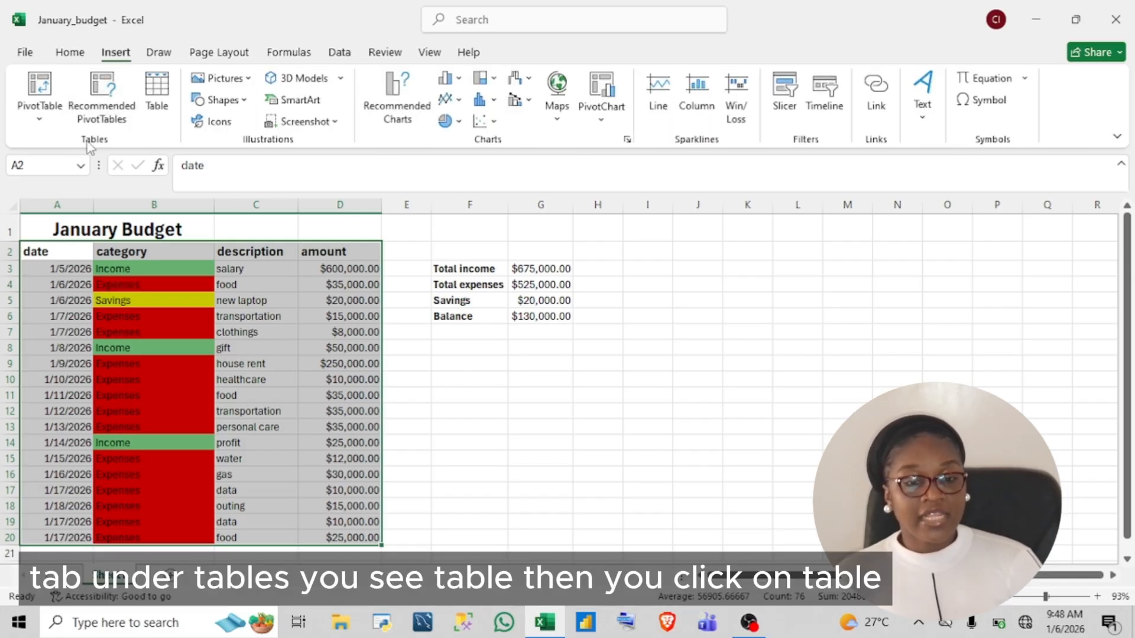
pyautogui.click(160, 98)
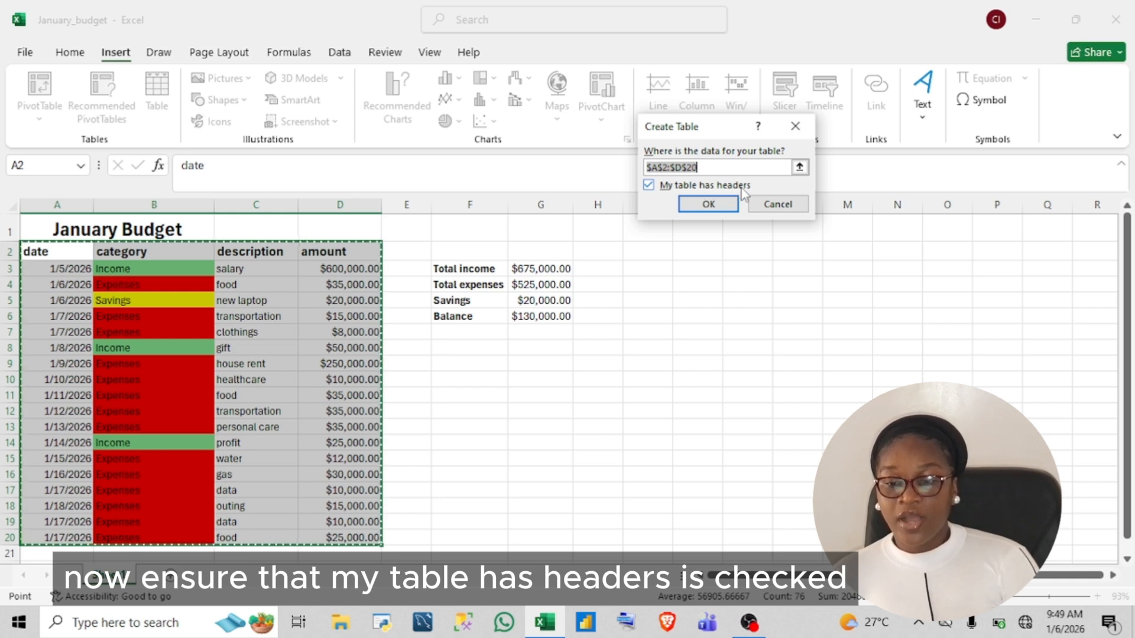
pyautogui.click(648, 185)
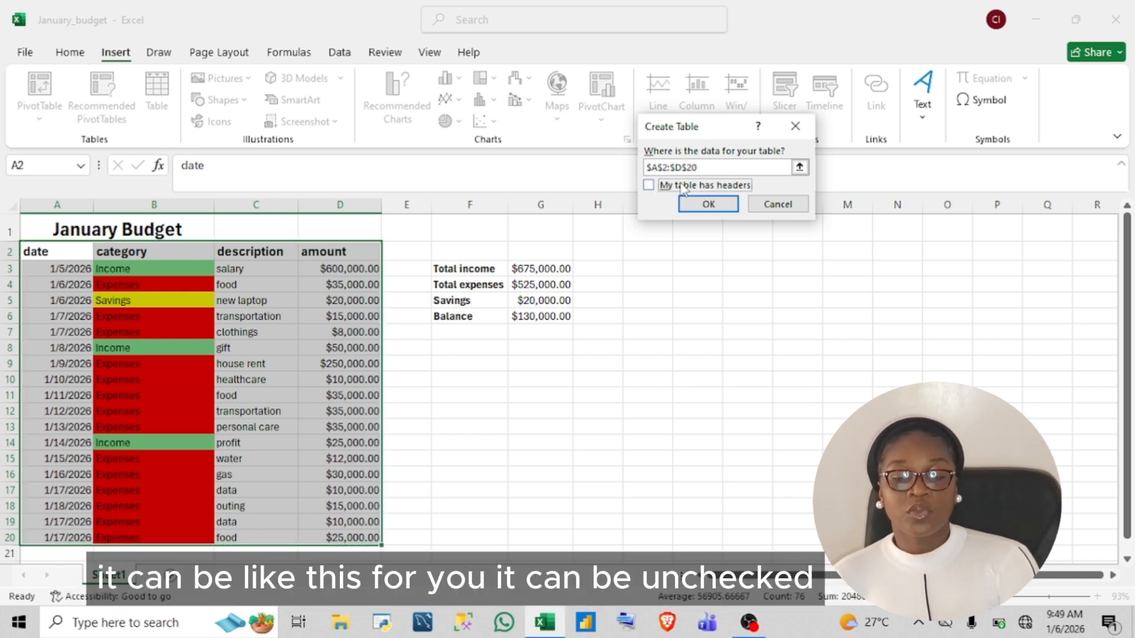
pyautogui.click(648, 186)
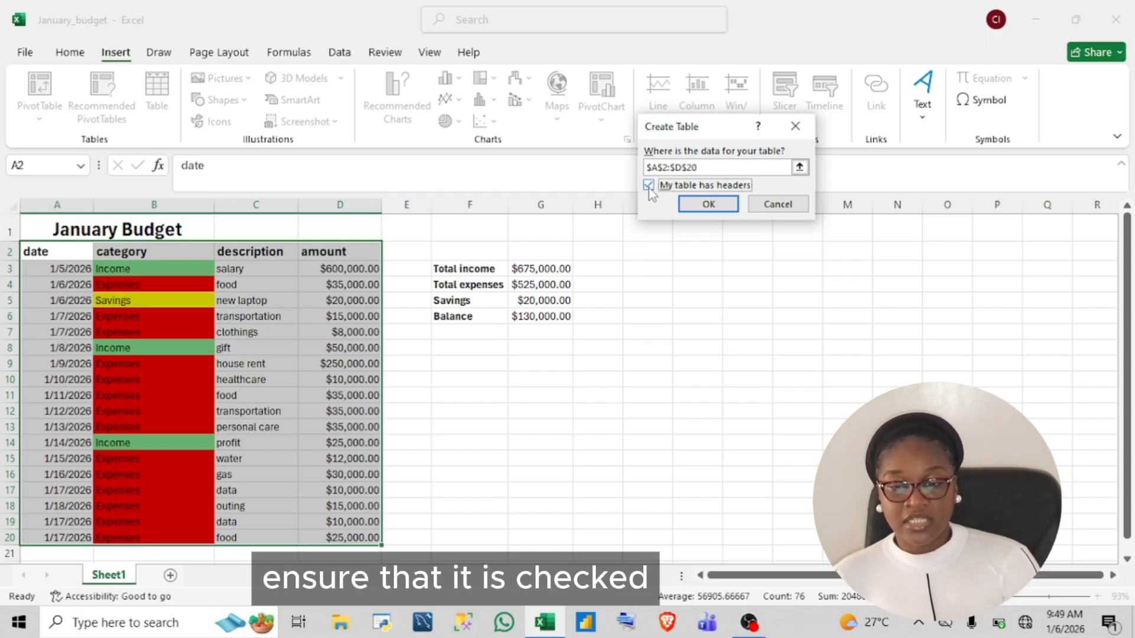
pyautogui.click(709, 205)
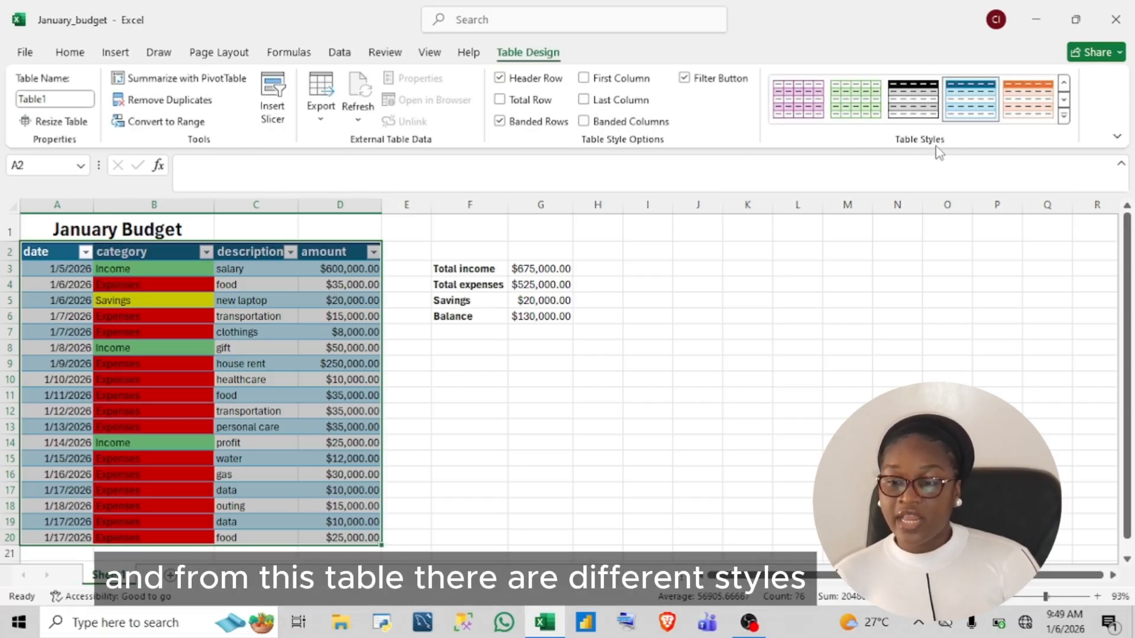
# Restyle the budget table with the black-header, grey-banded style, the first in the Medium group.
pyautogui.click(1065, 117)
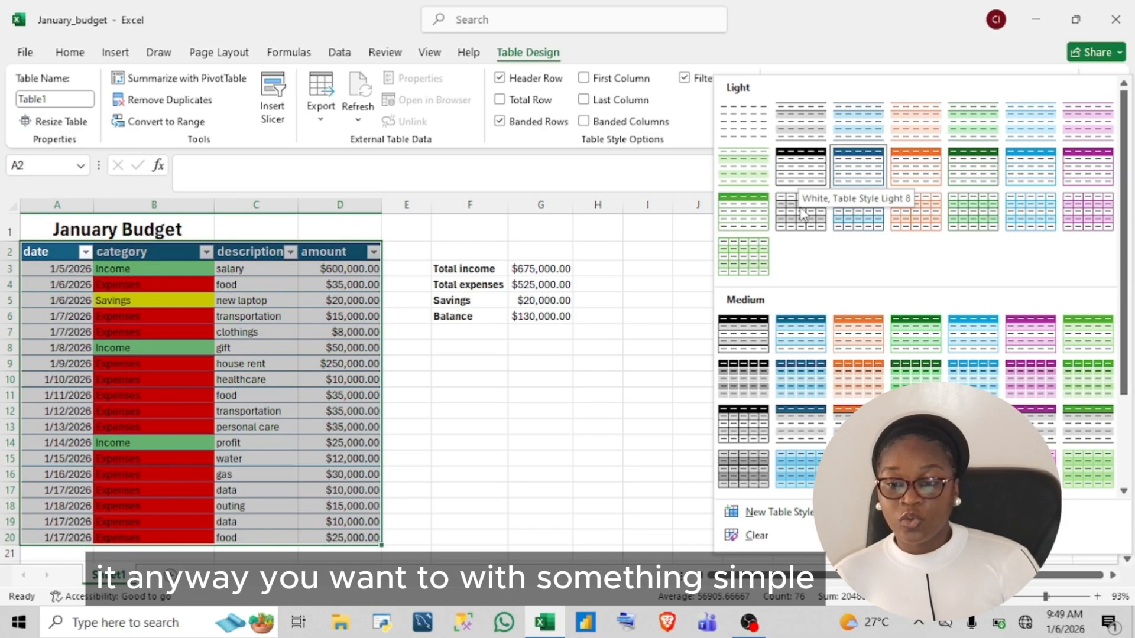
pyautogui.click(754, 341)
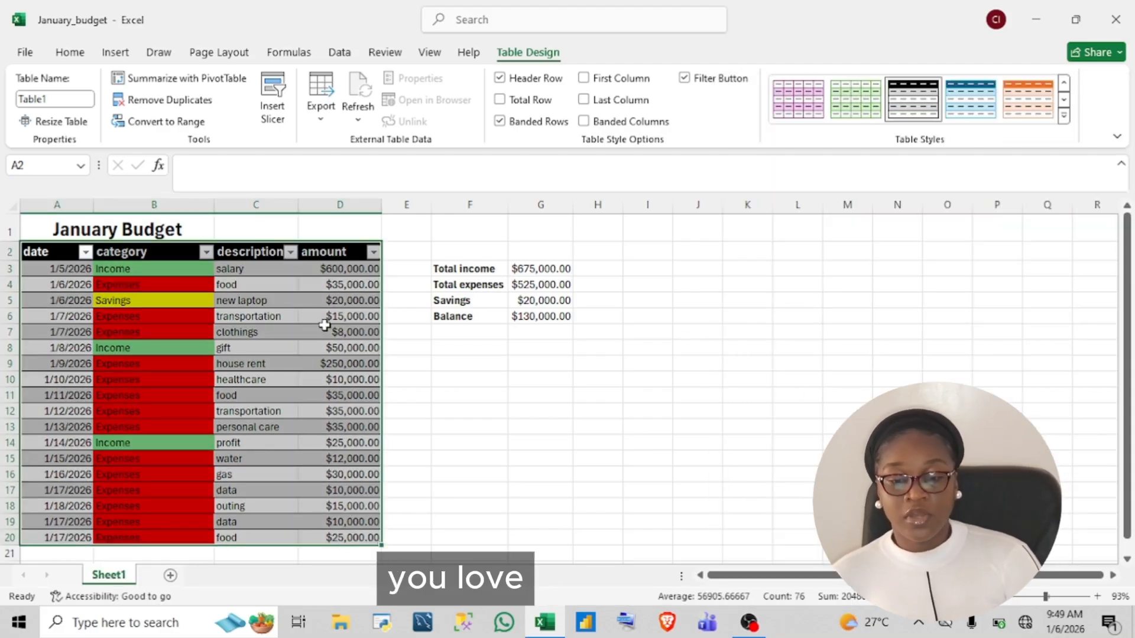
pyautogui.click(447, 364)
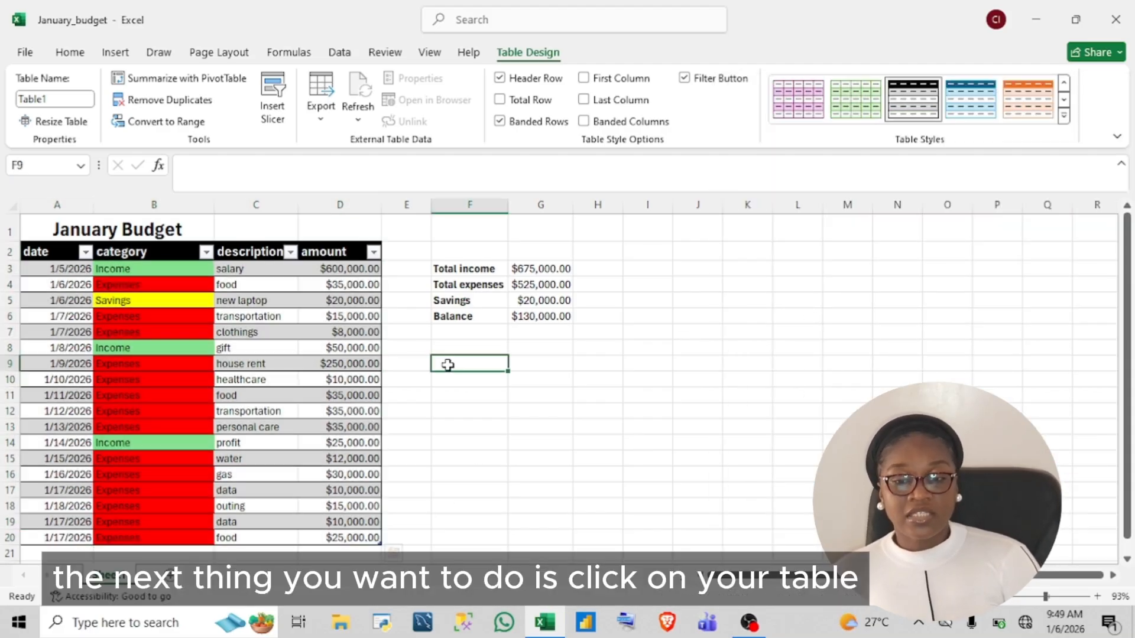
# Create a PivotTable from Table1 on the existing worksheet, placed at cell F10 of Sheet1.
pyautogui.click(276, 304)
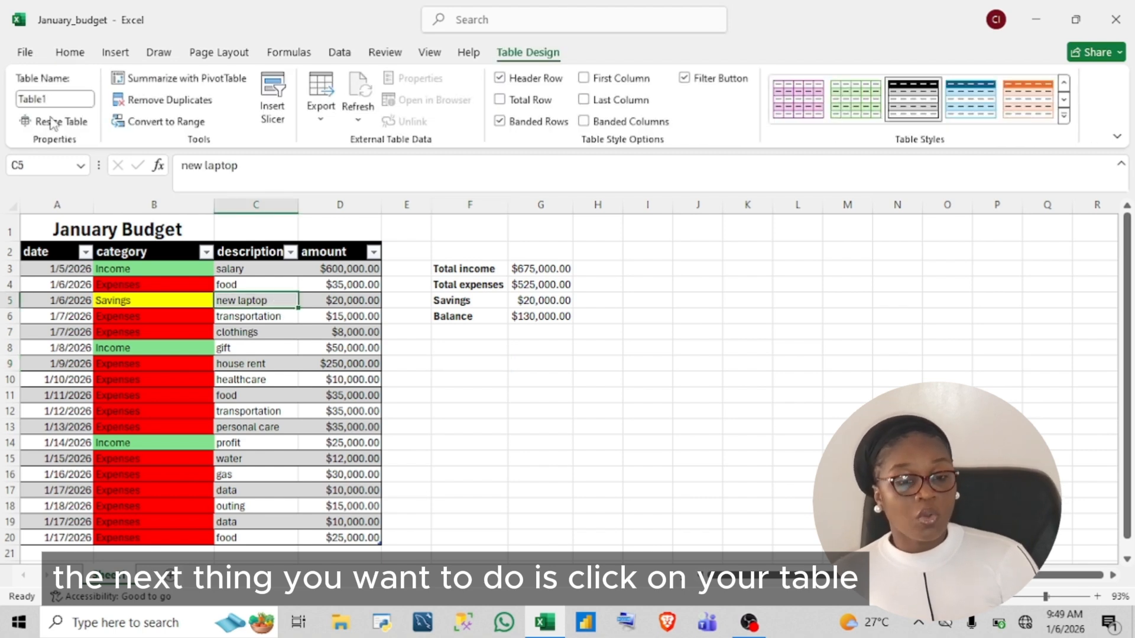
pyautogui.click(116, 53)
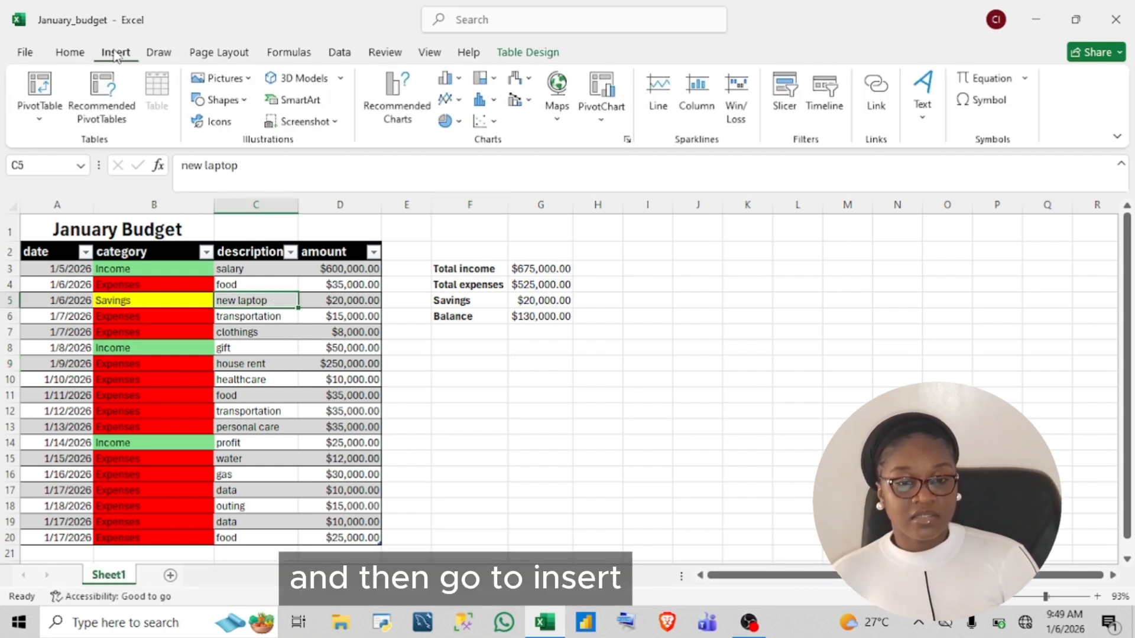
pyautogui.click(39, 110)
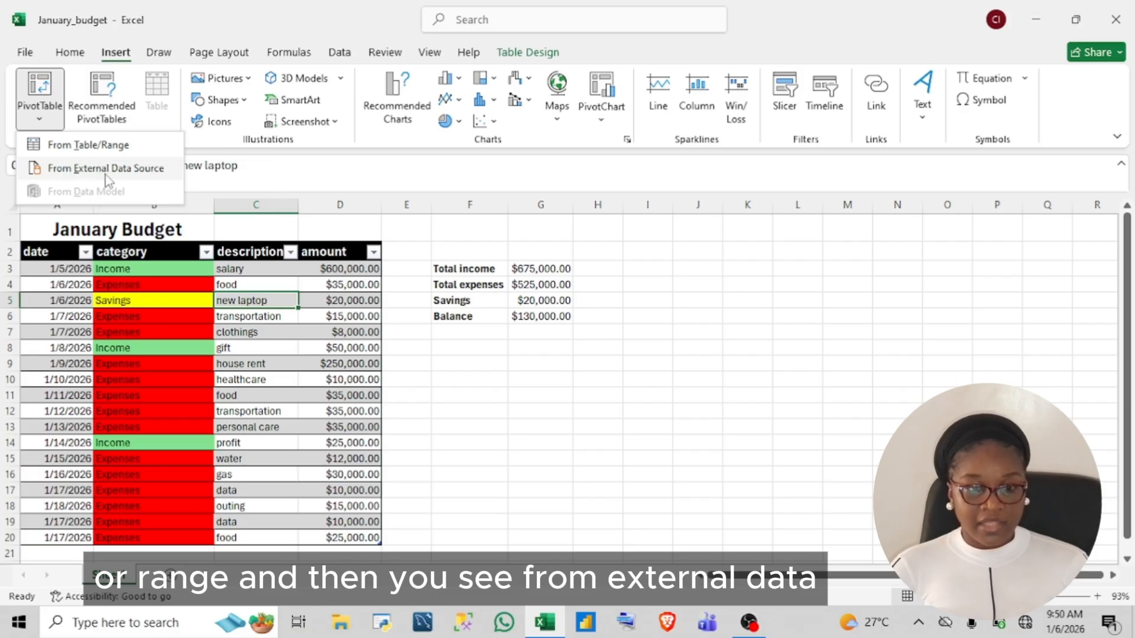
pyautogui.click(85, 146)
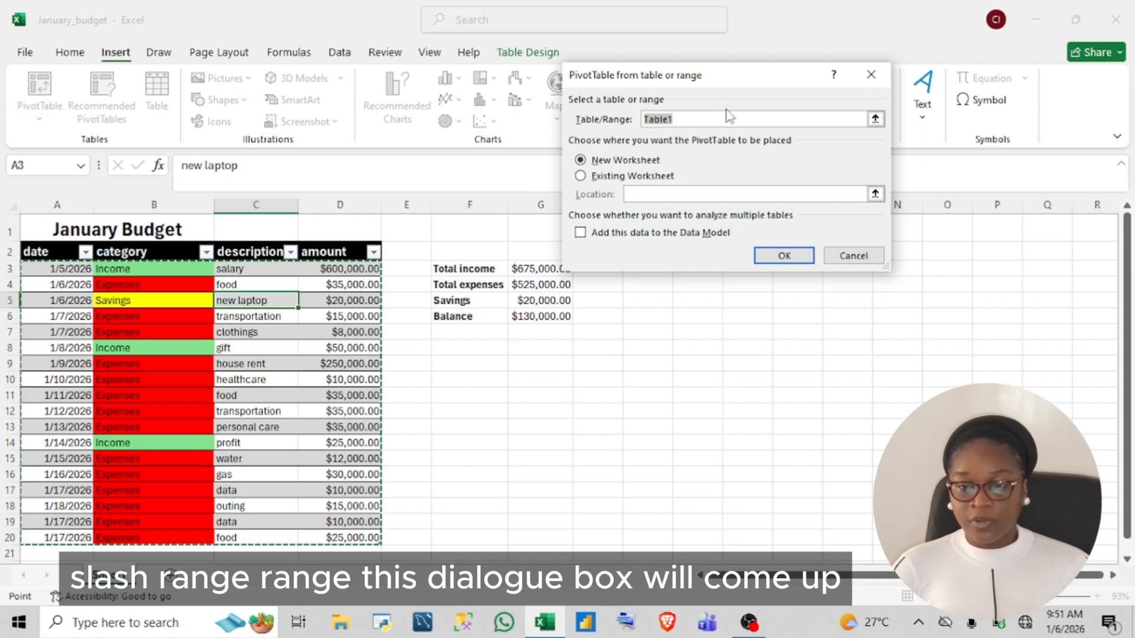
pyautogui.click(580, 177)
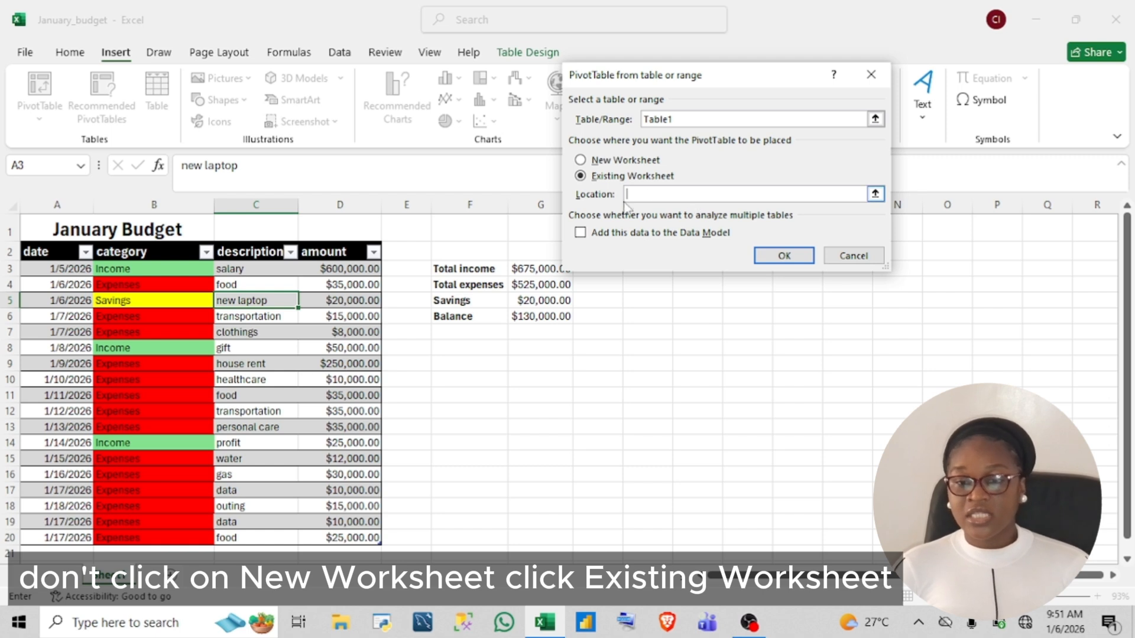
pyautogui.click(875, 195)
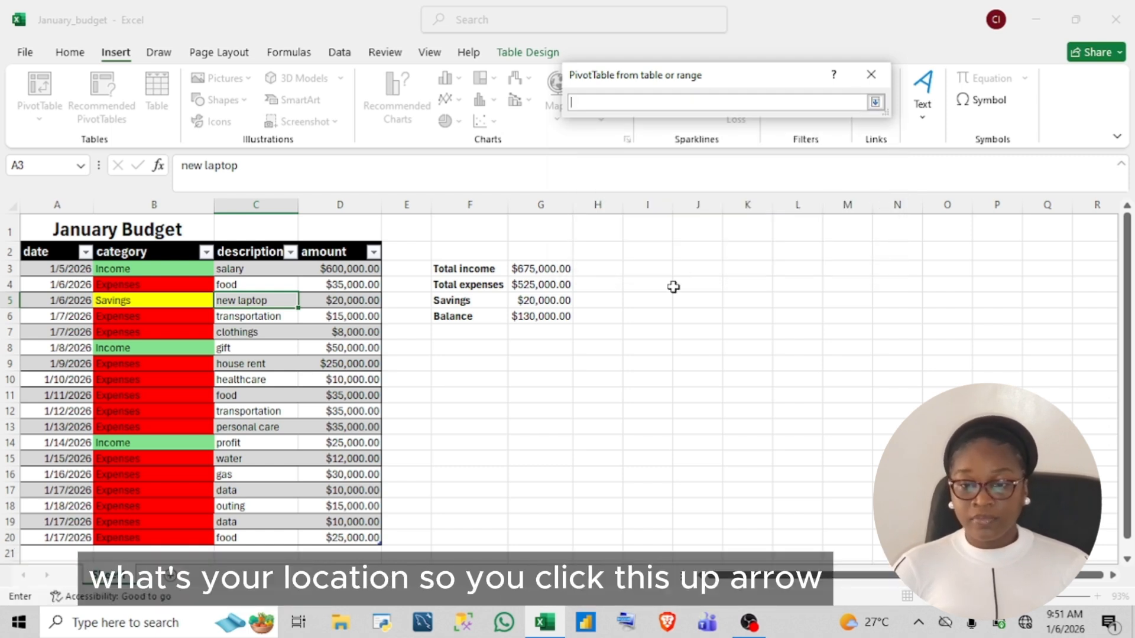
pyautogui.click(461, 384)
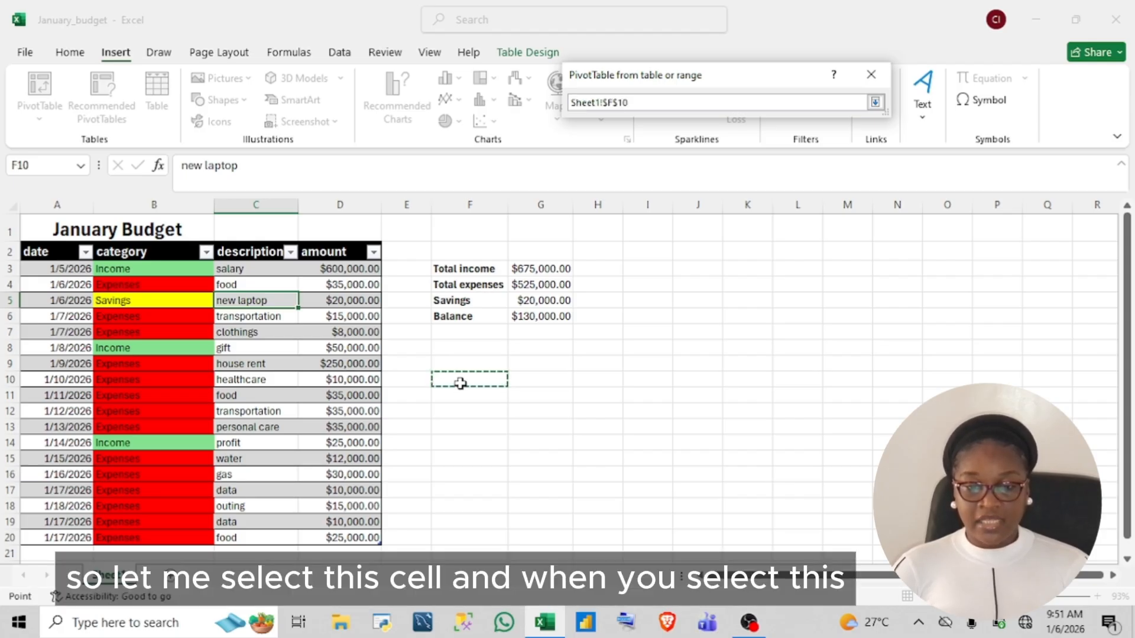
pyautogui.click(875, 103)
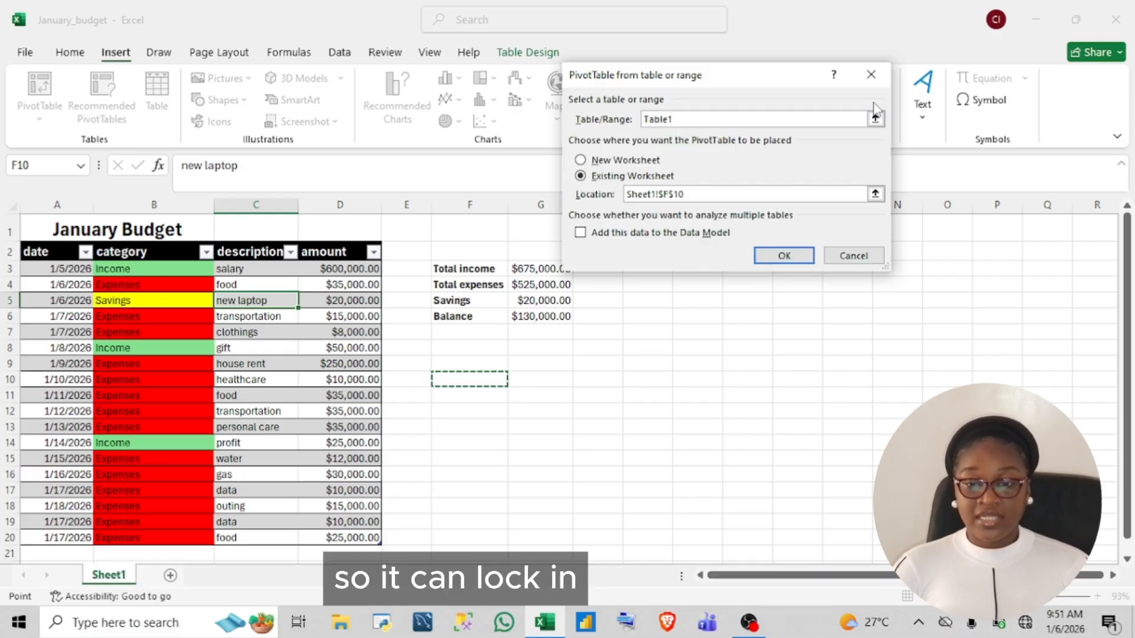
pyautogui.click(783, 257)
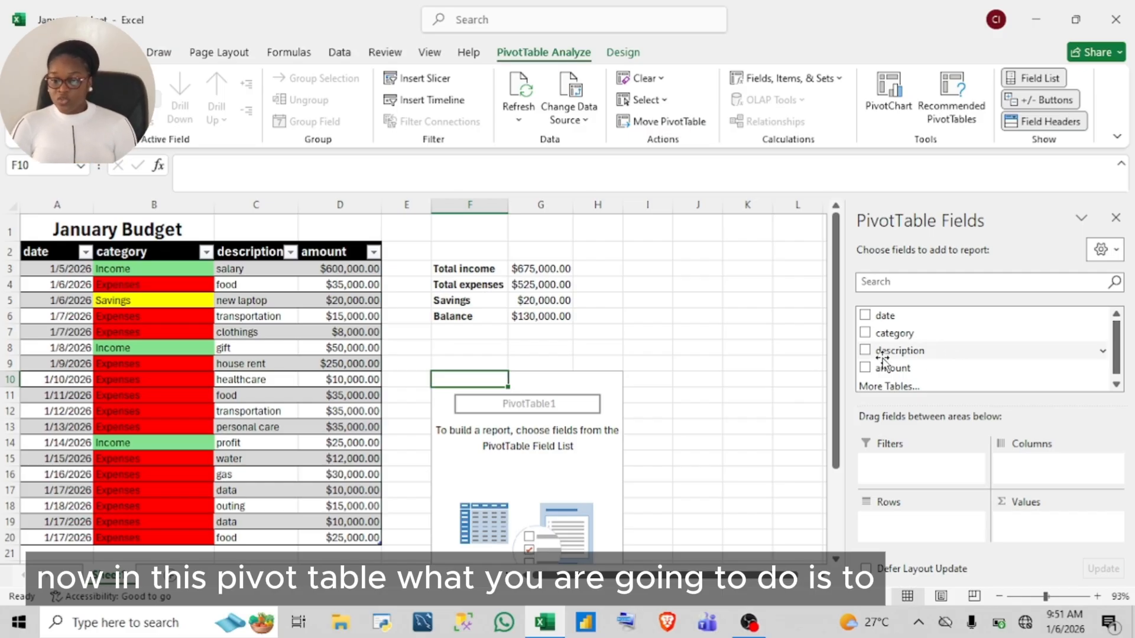
# Lay out the PivotTable with description as rows, sum of amount as values and category as filter, and close the field list.
pyautogui.click(864, 368)
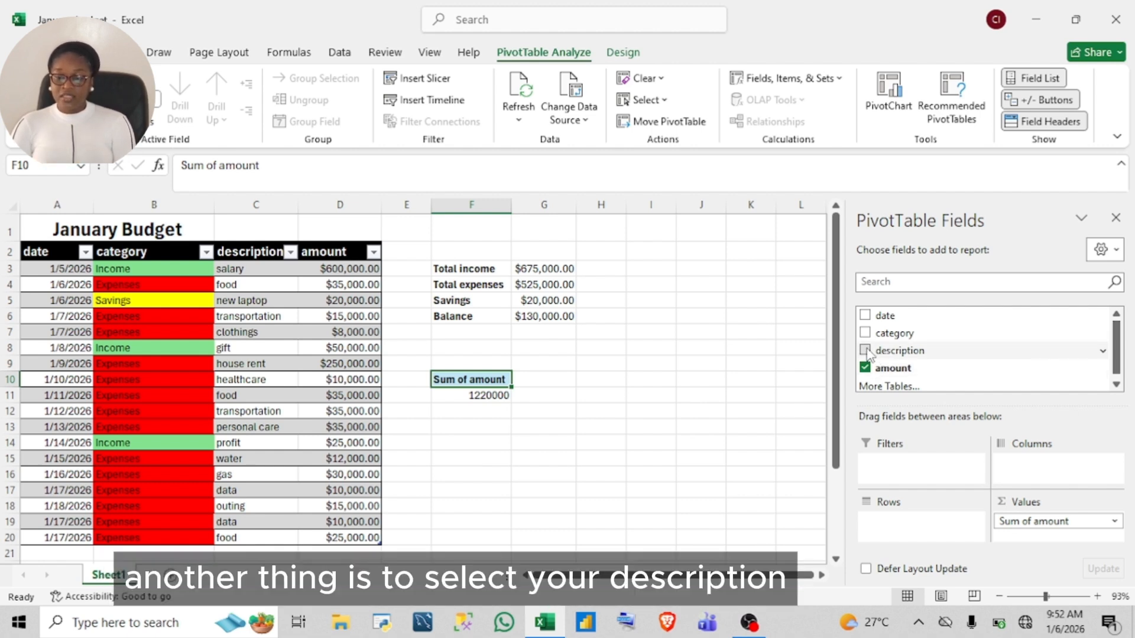
pyautogui.click(865, 351)
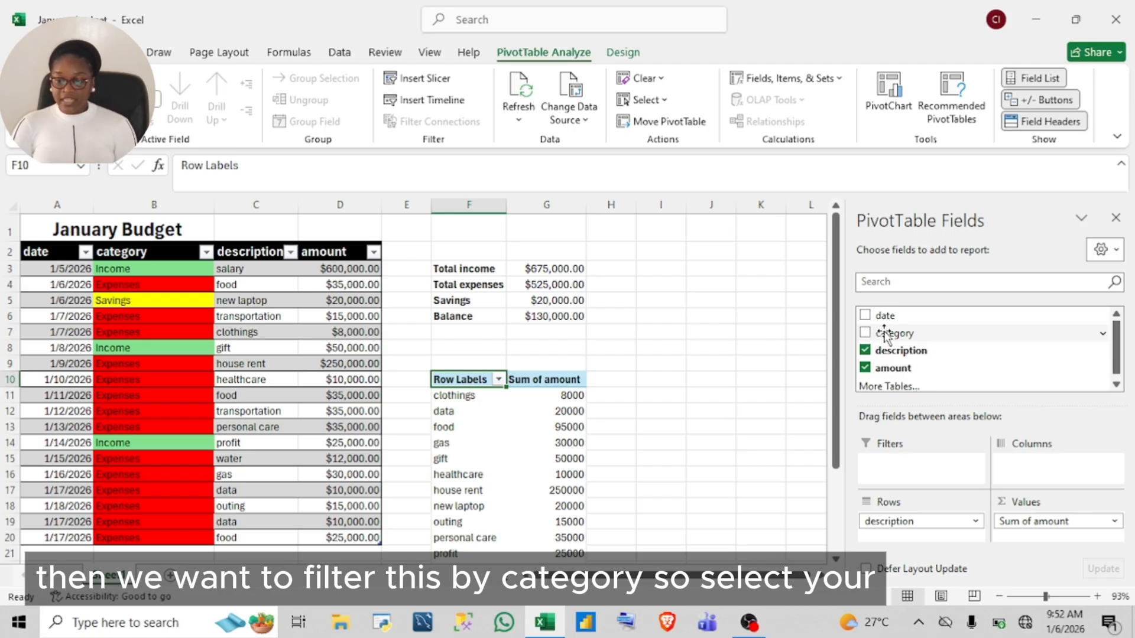
pyautogui.click(884, 335)
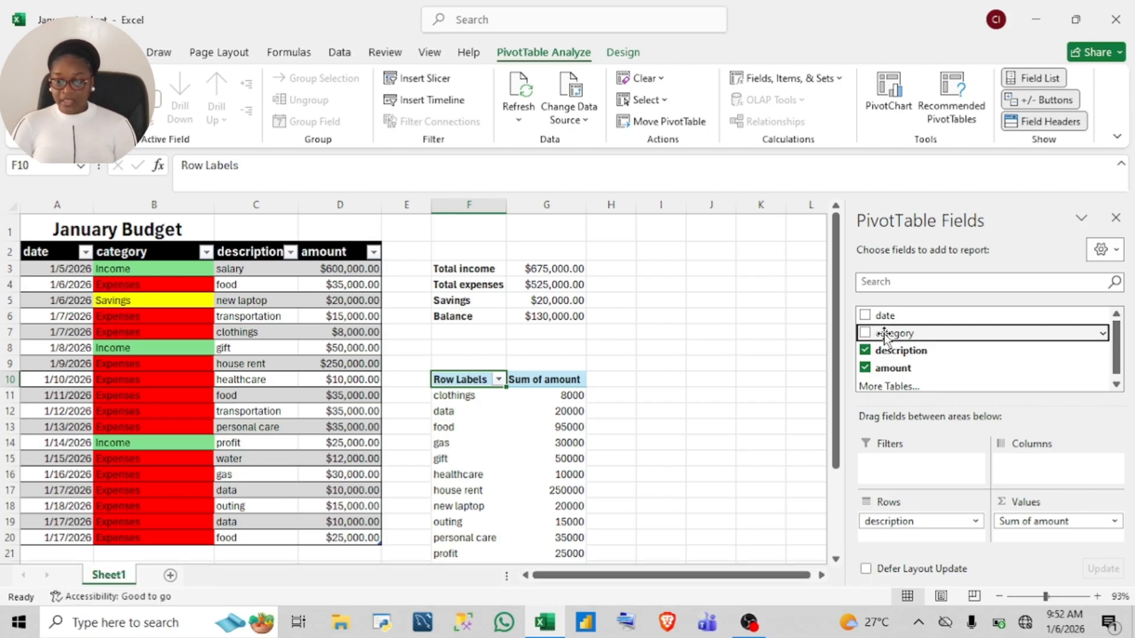
pyautogui.moveTo(885, 335); pyautogui.dragTo(888, 470)
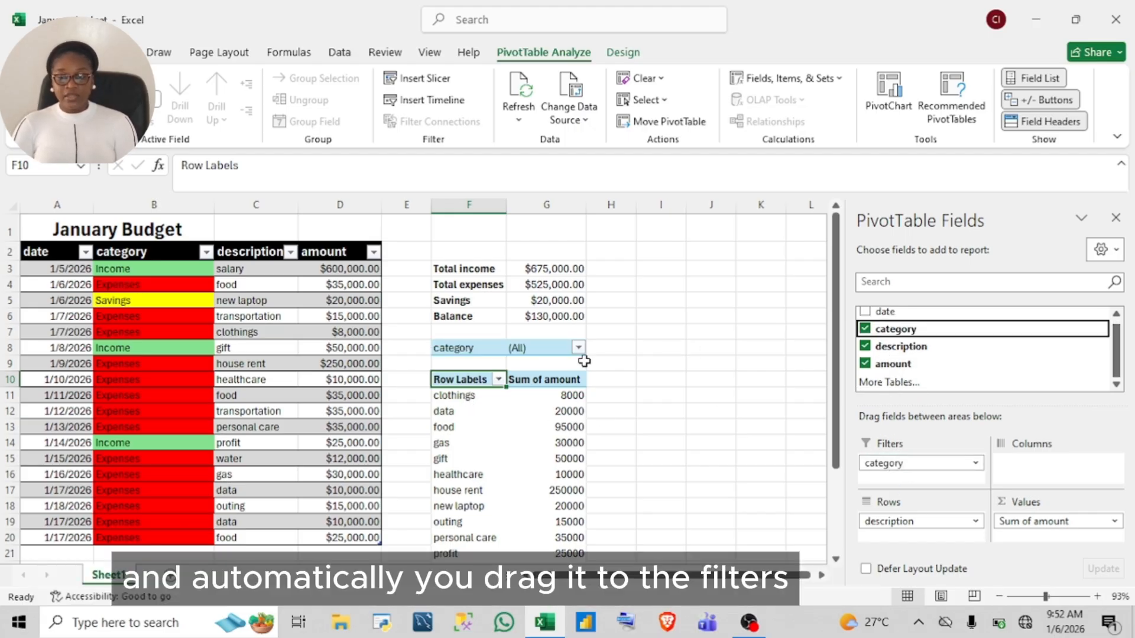
pyautogui.click(1117, 219)
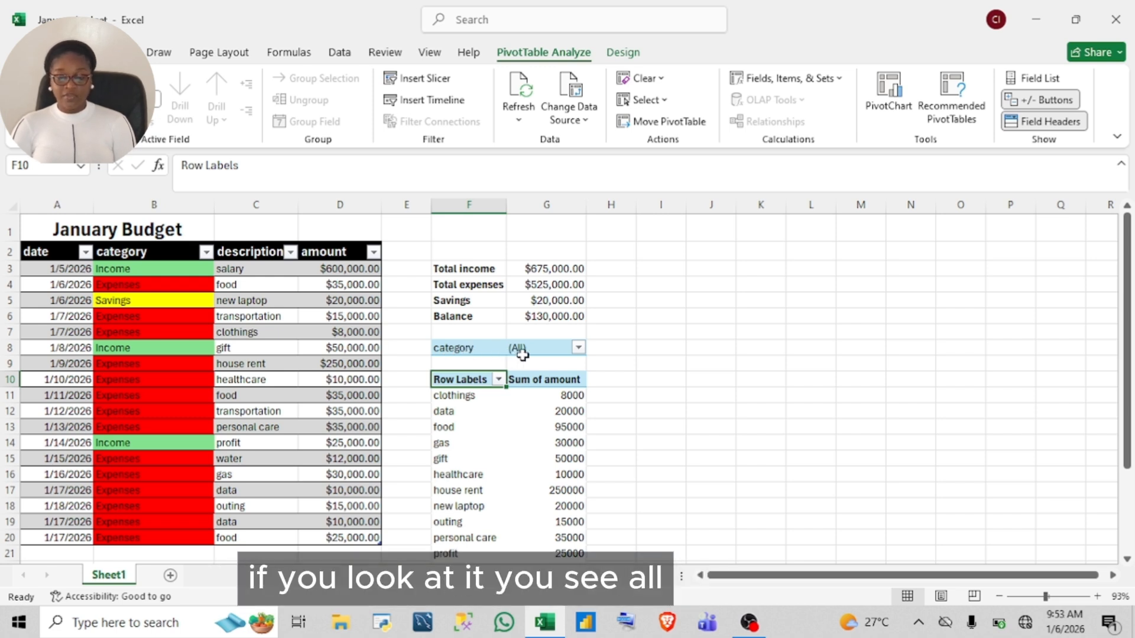
pyautogui.click(579, 349)
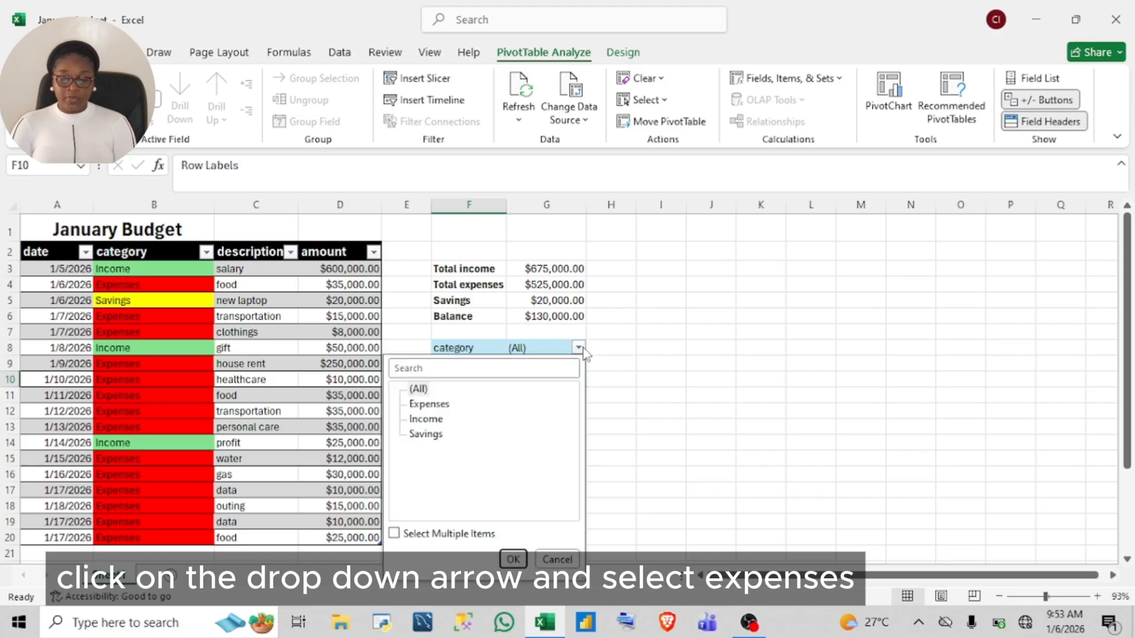
pyautogui.click(440, 406)
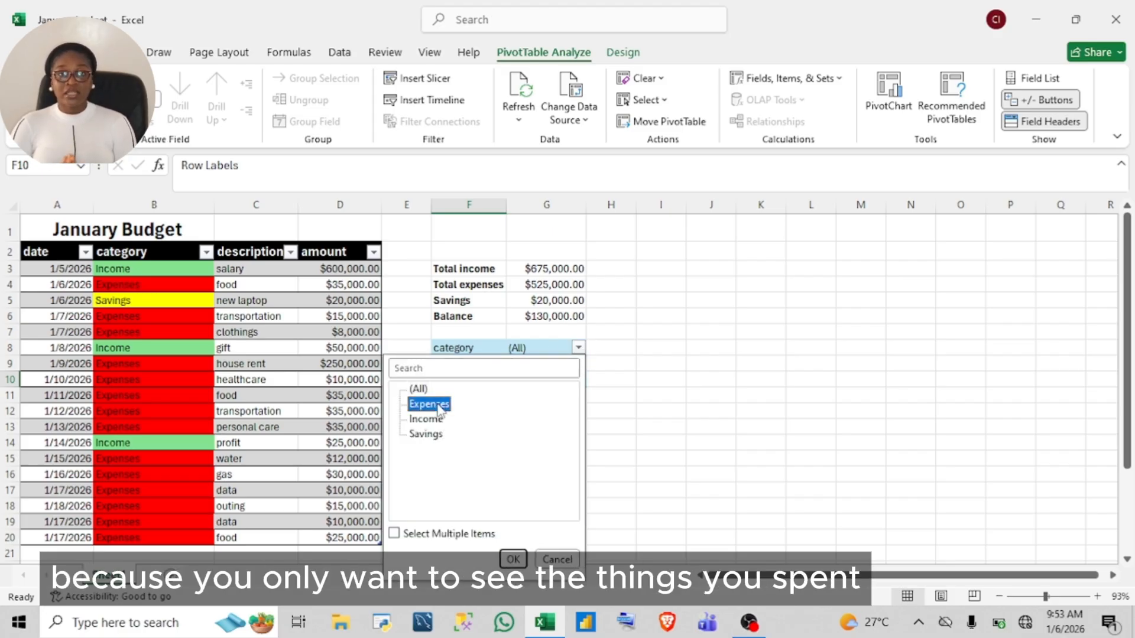
pyautogui.click(611, 460)
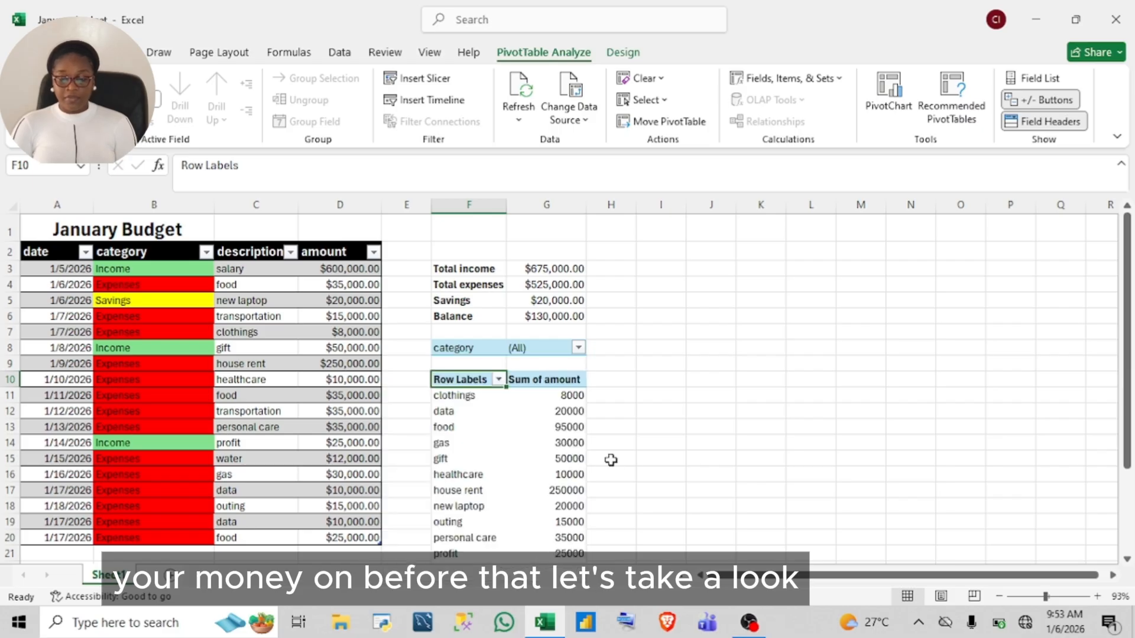
# Filter the PivotTable by category so that it covers only Expenses.
pyautogui.click(1127, 558)
pyautogui.click(1127, 558)
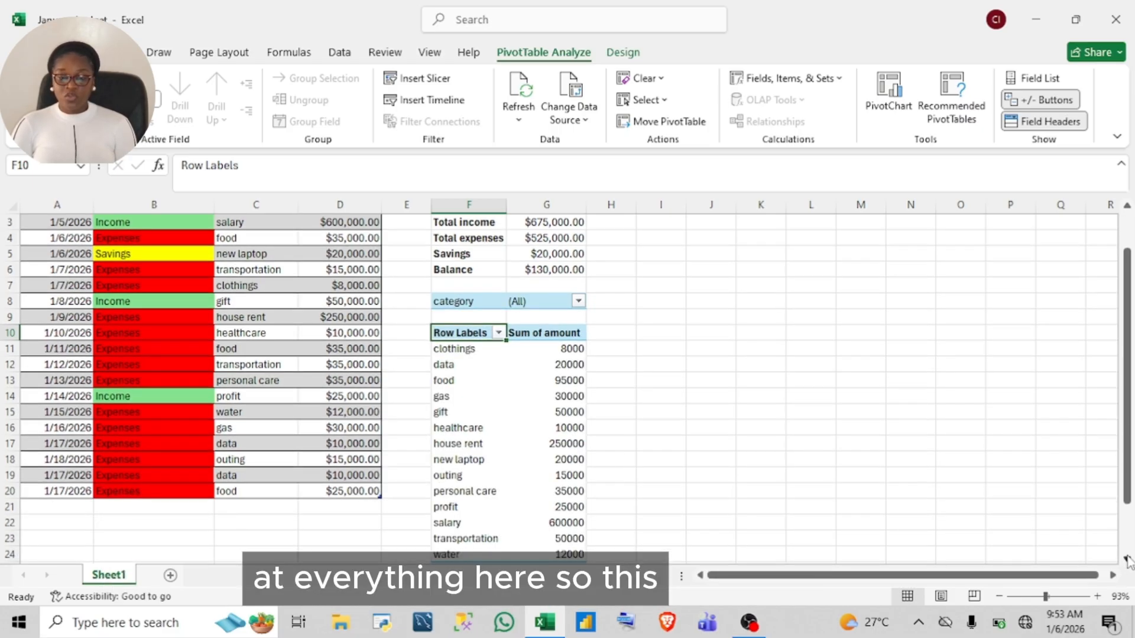
pyautogui.click(1126, 558)
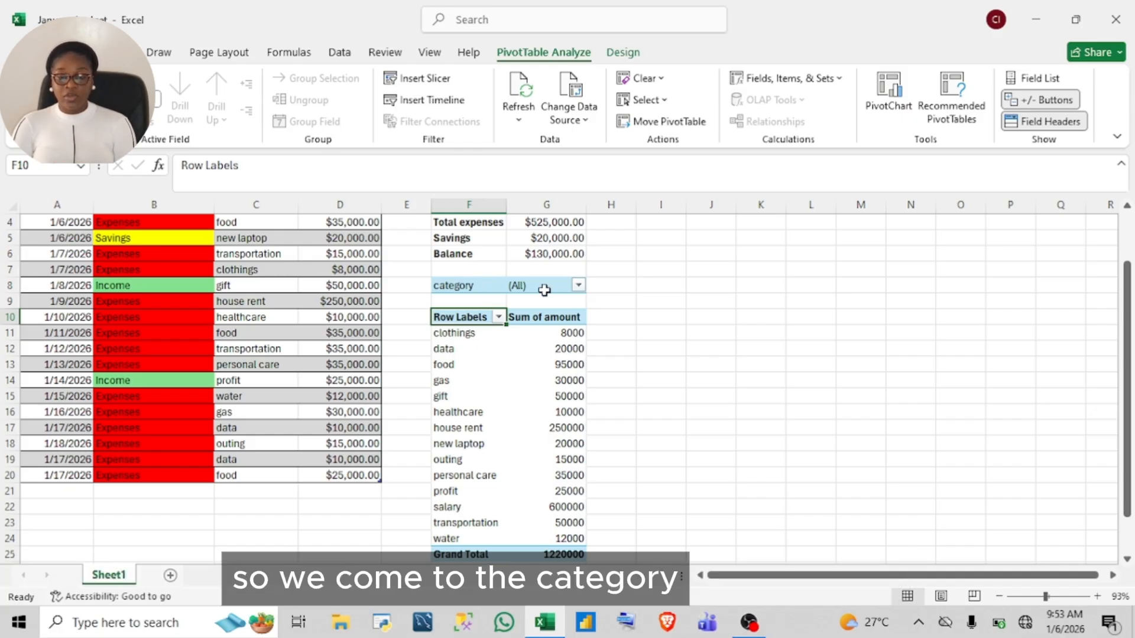
pyautogui.click(579, 287)
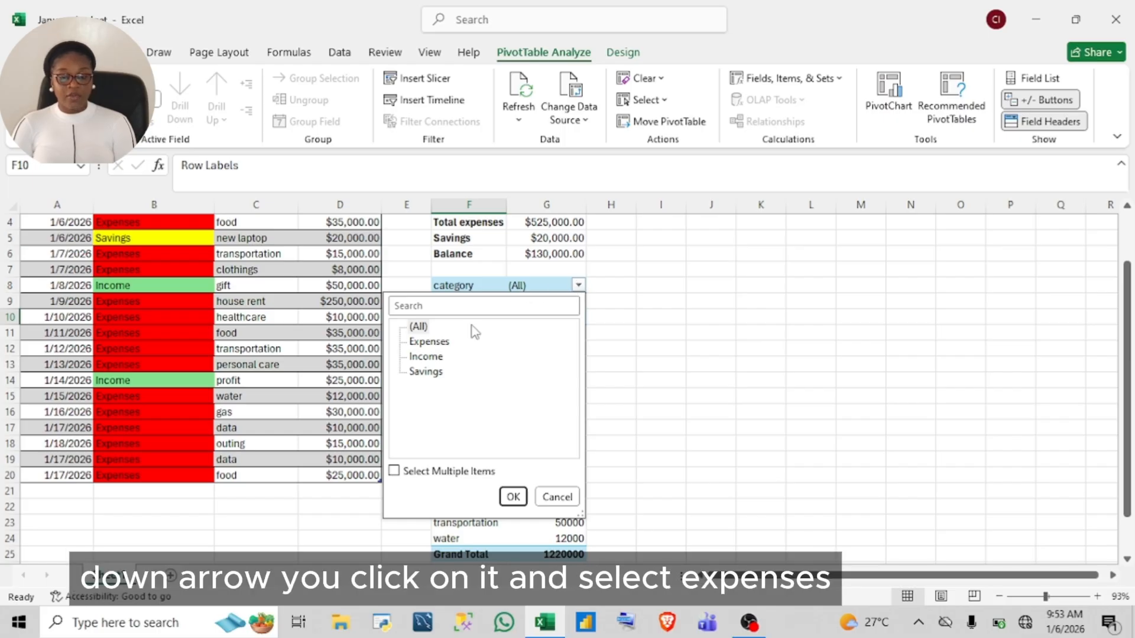
pyautogui.click(435, 343)
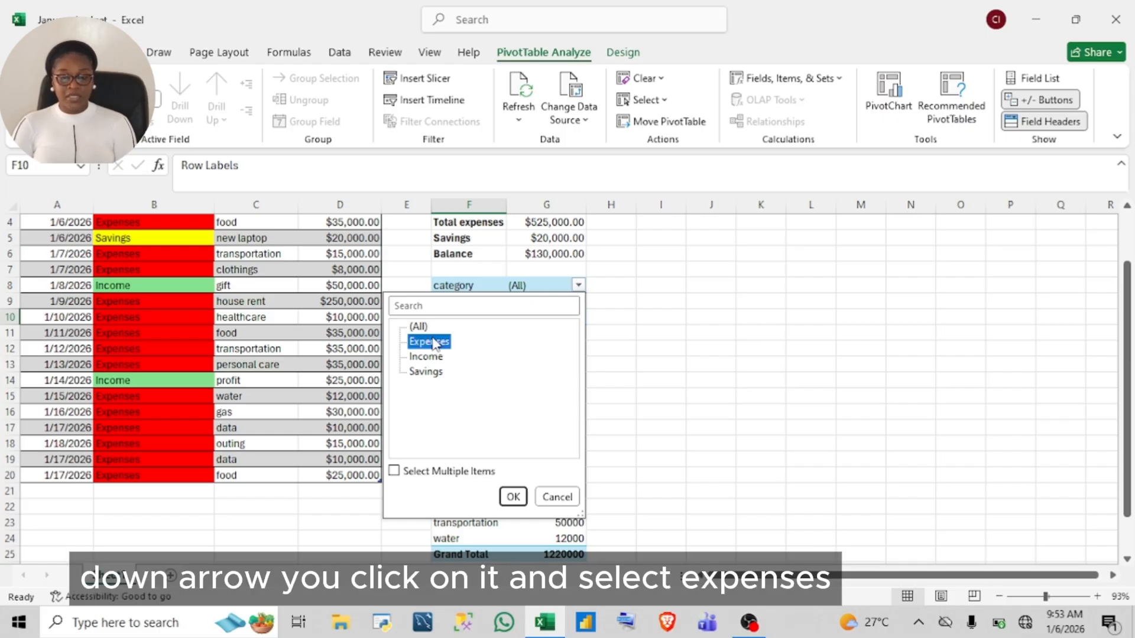
pyautogui.click(513, 496)
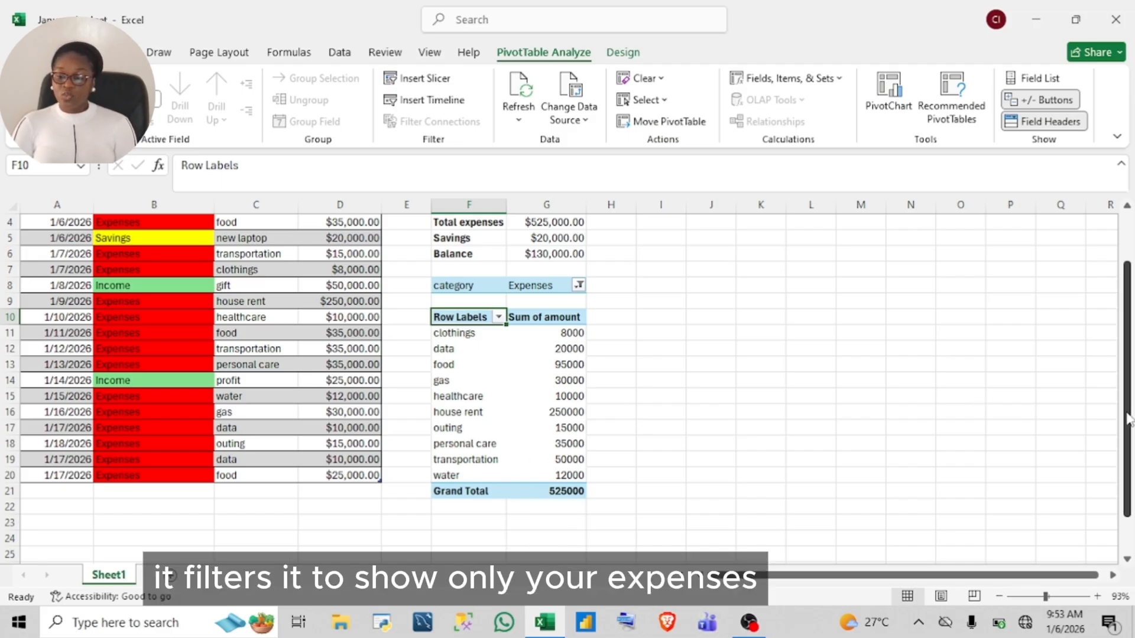
# Insert a Clustered Column PivotChart from the PivotTable and place it beside the summary and PivotTable, starting at column H.
pyautogui.moveTo(1124, 418); pyautogui.dragTo(1124, 406)
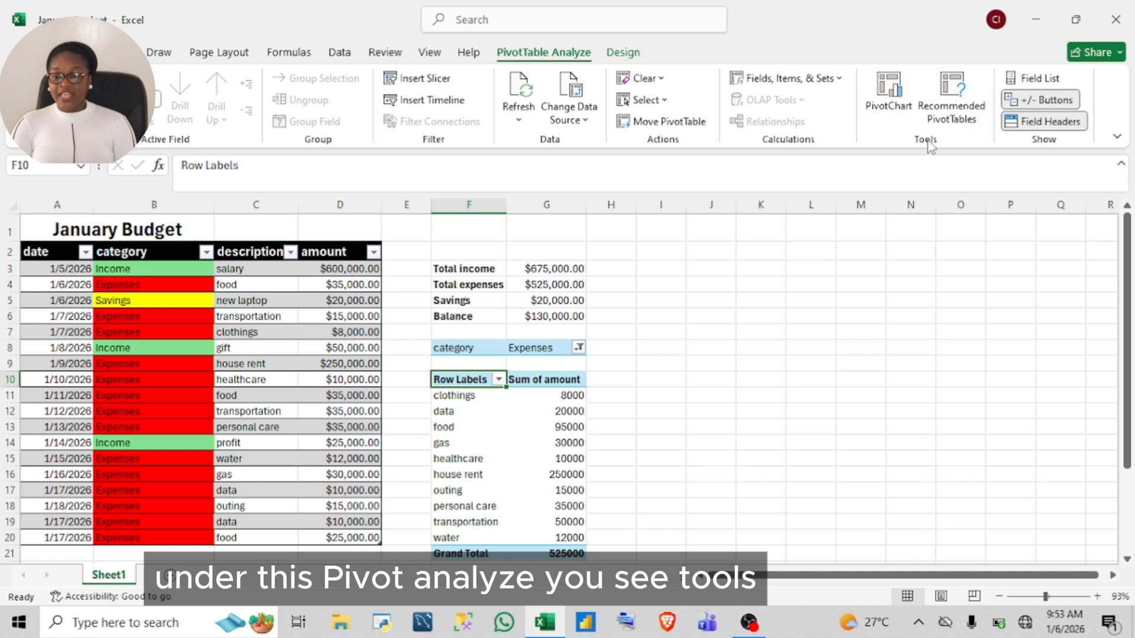
pyautogui.click(888, 89)
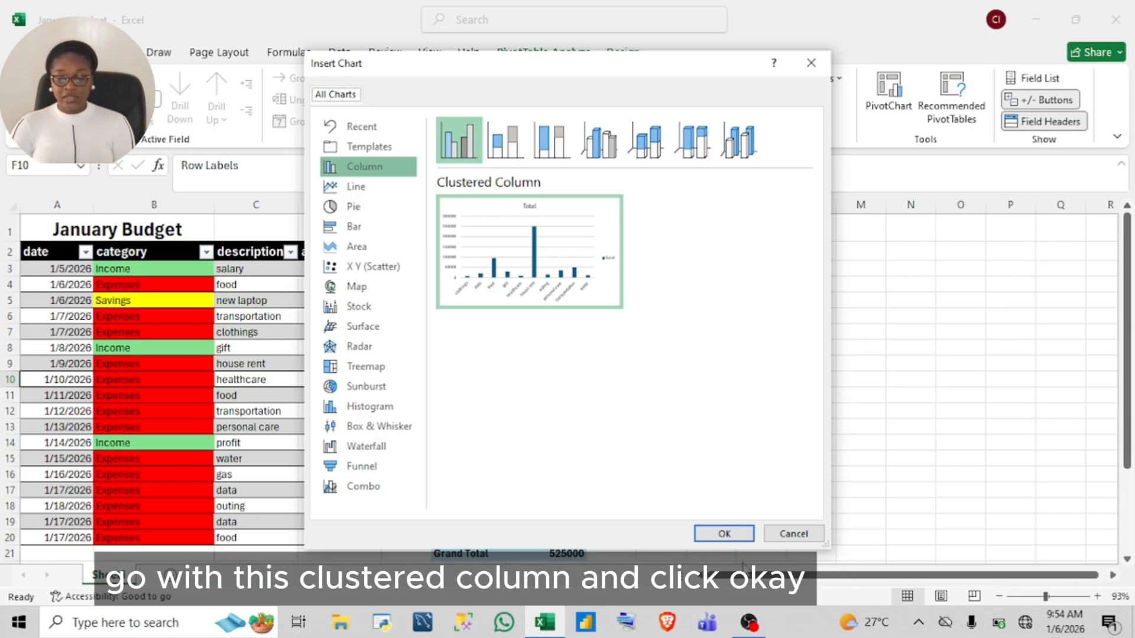
pyautogui.click(724, 535)
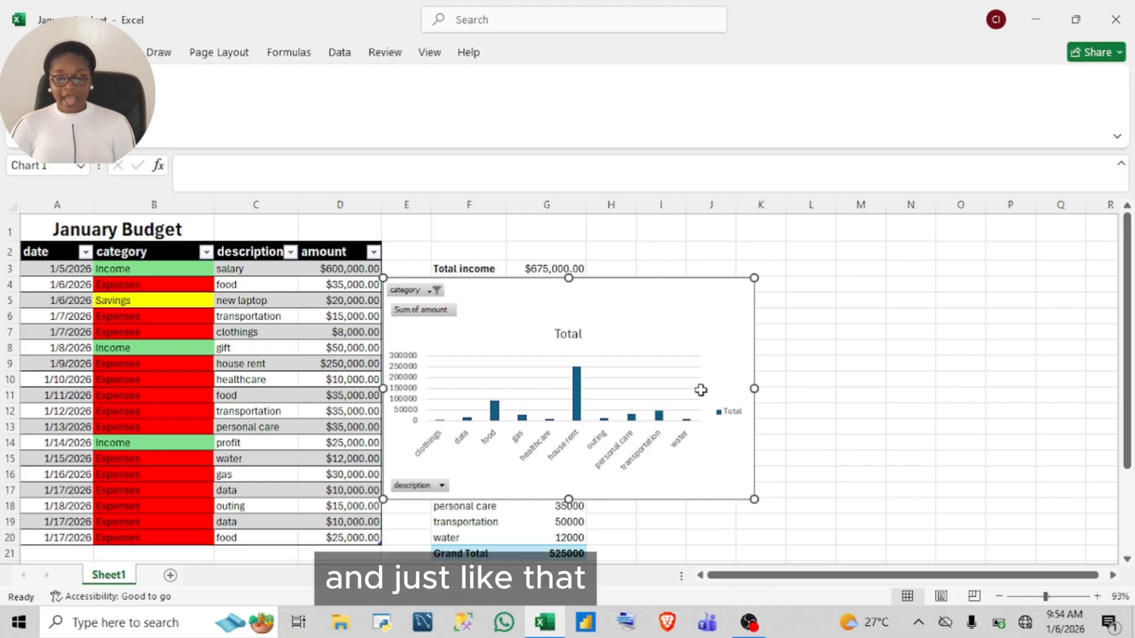
pyautogui.moveTo(691, 307); pyautogui.dragTo(886, 286)
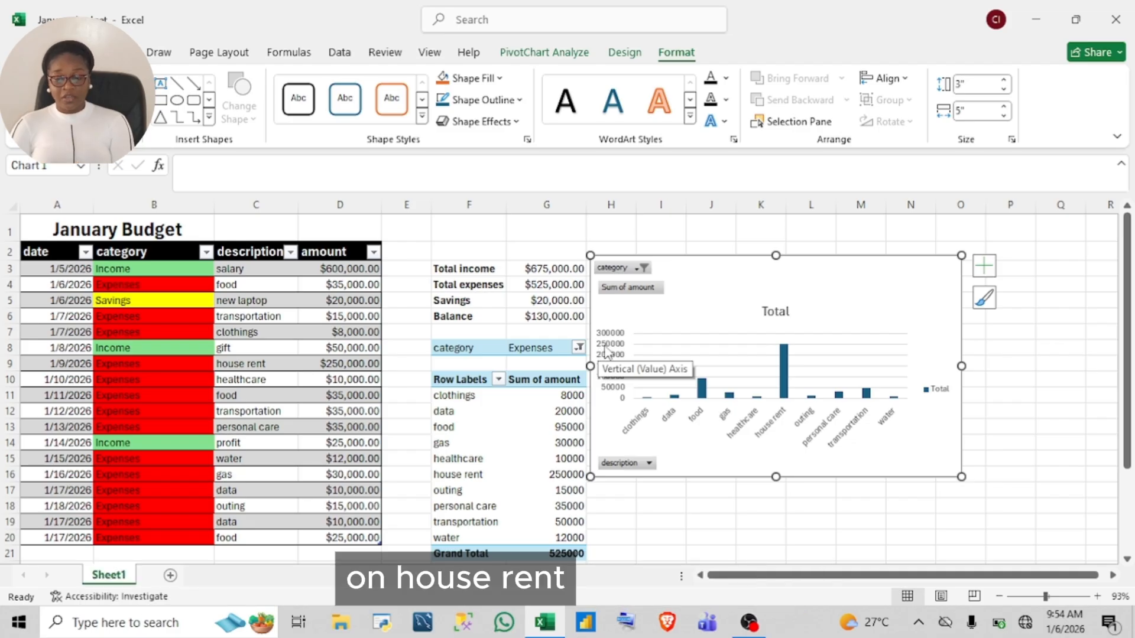
# Hide all field buttons on the PivotChart.
pyautogui.click(642, 294)
pyautogui.rightClick(642, 294)
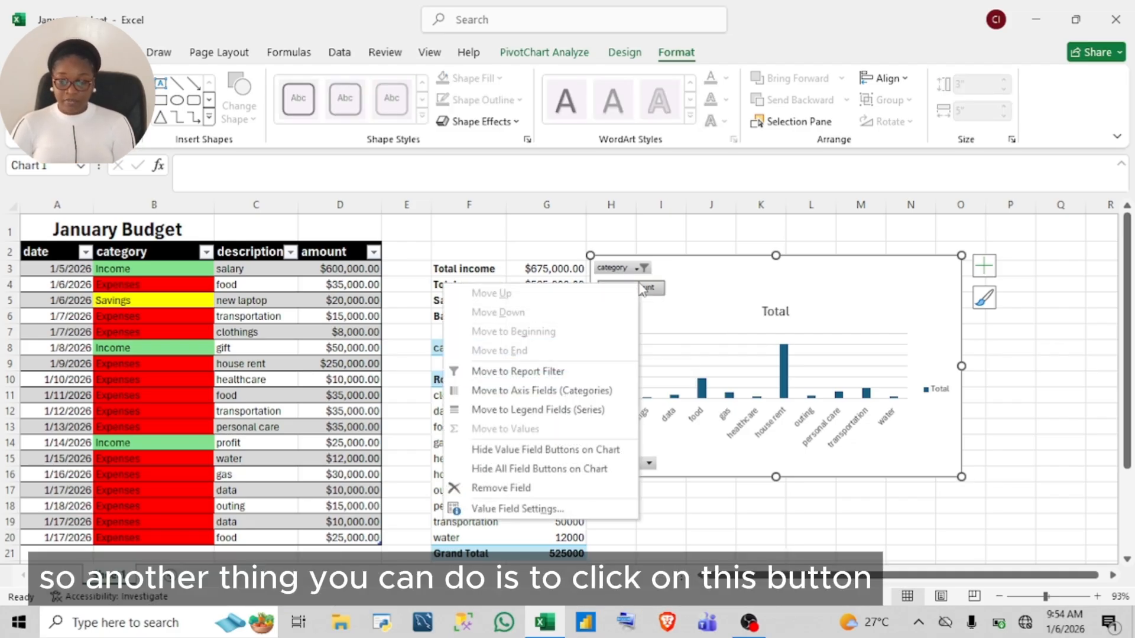
pyautogui.click(538, 469)
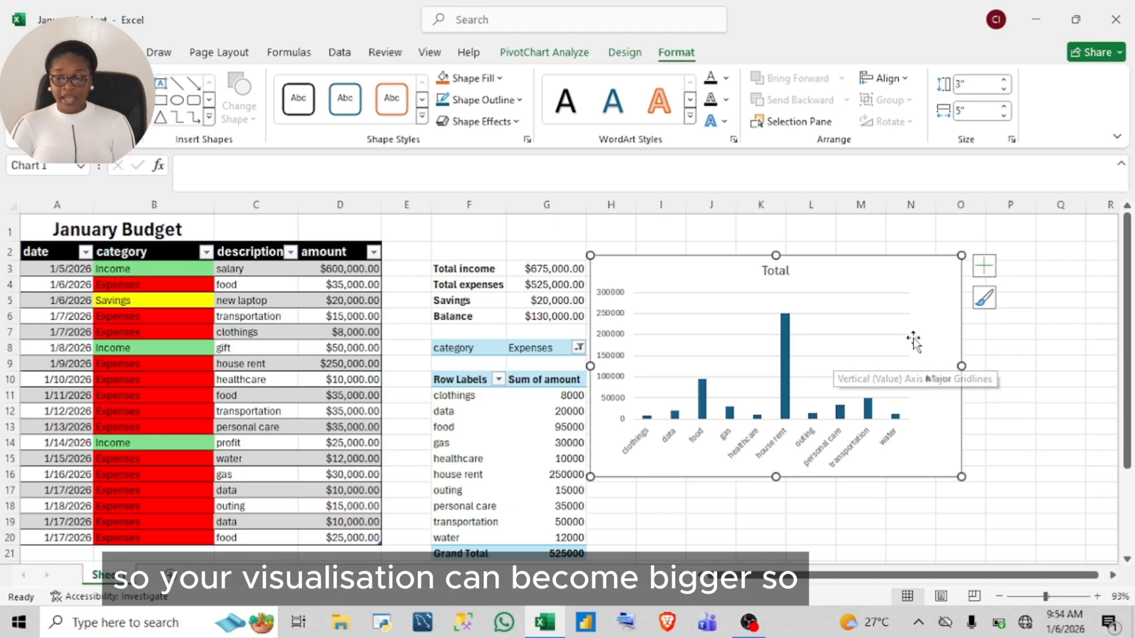
# Change the PivotChart's title to "Expenses" and deselect the chart.
pyautogui.click(777, 273)
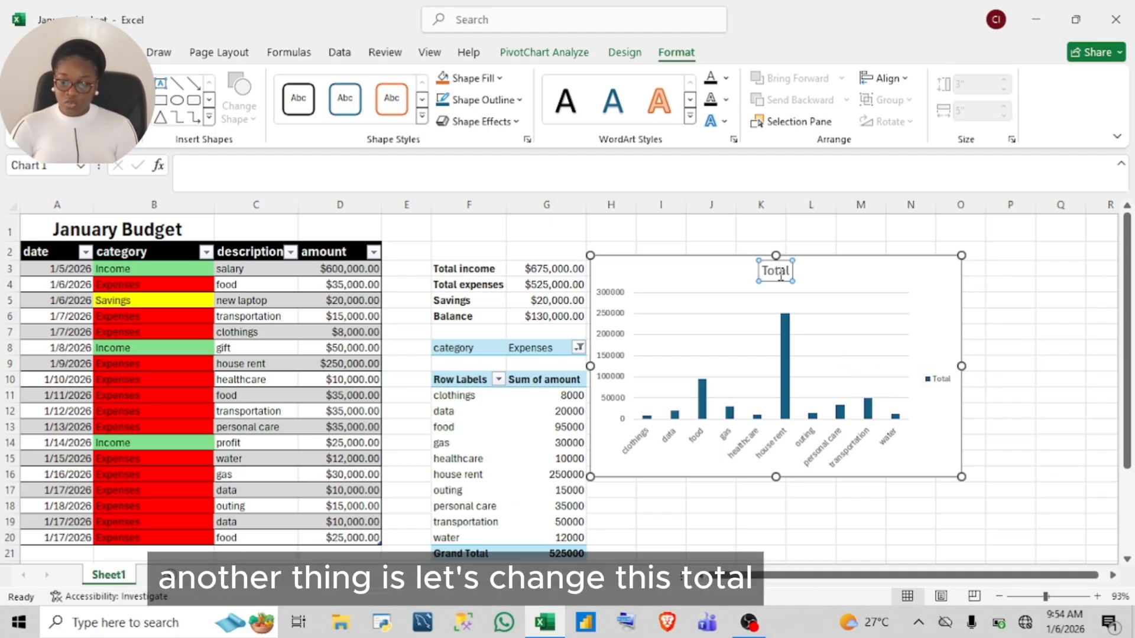
pyautogui.doubleClick(776, 272)
pyautogui.press('BackSpace')
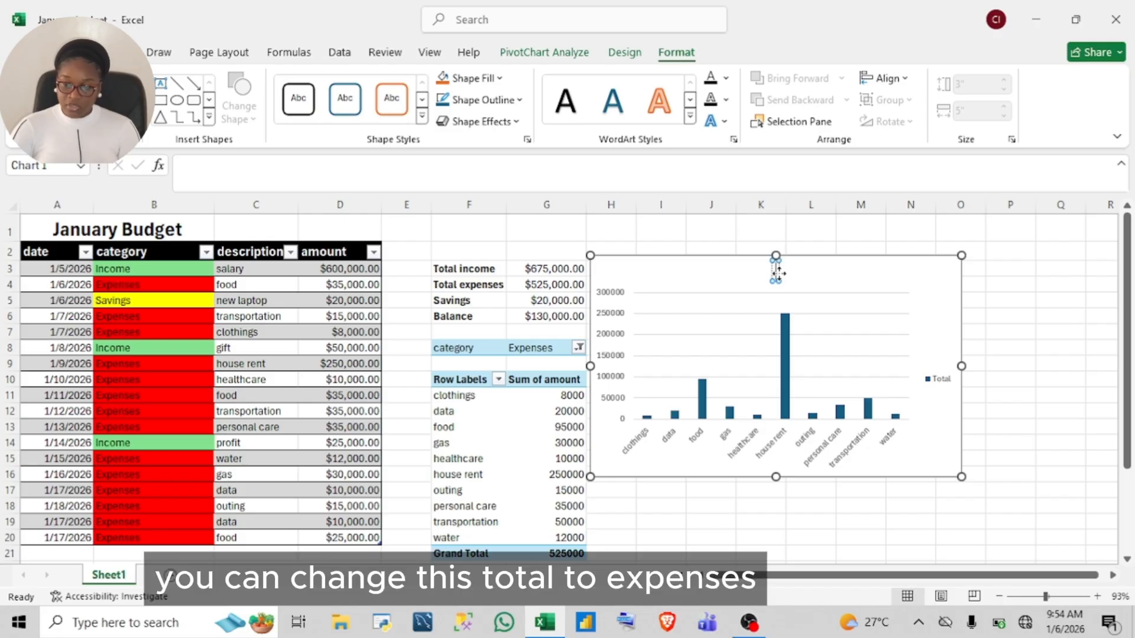
pyautogui.write('Expense')
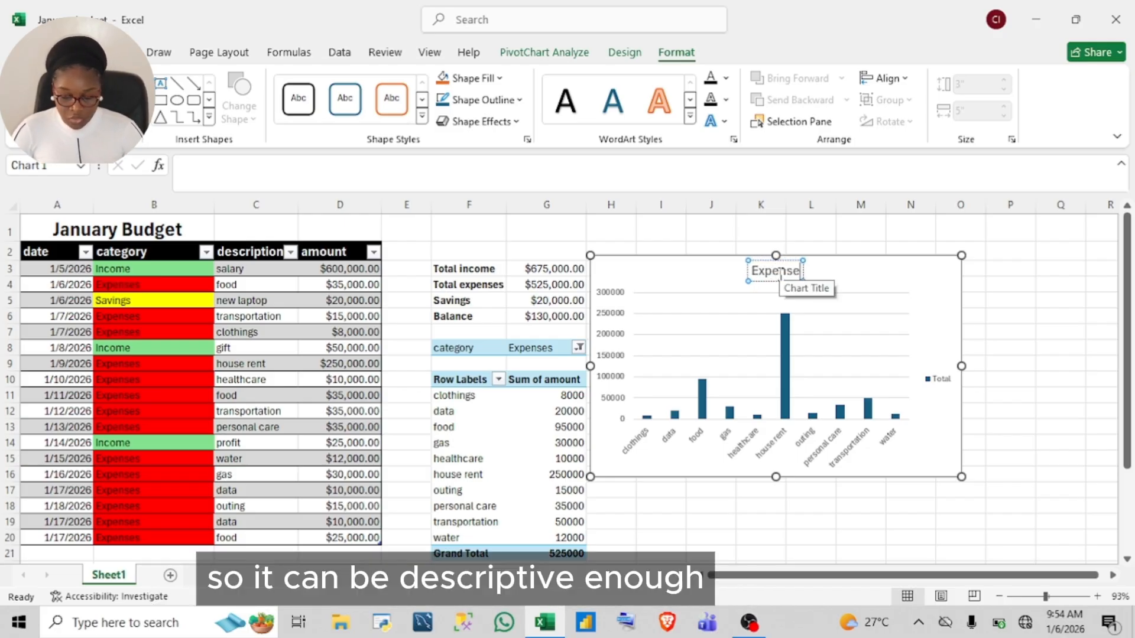
pyautogui.write('s')
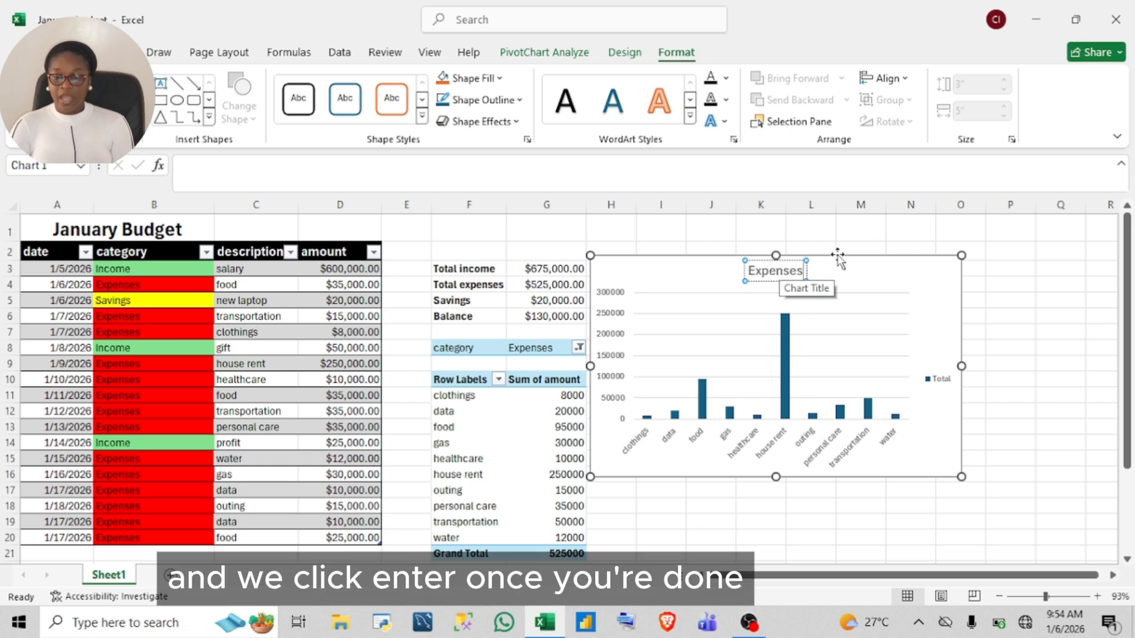
pyautogui.click(861, 508)
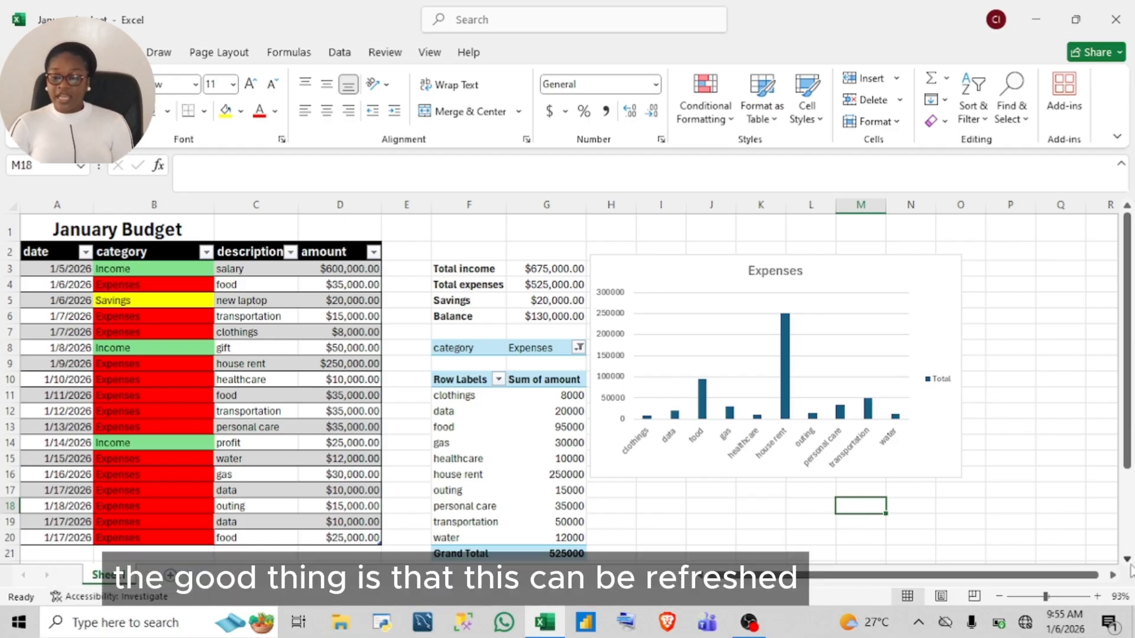
# Copy the new laptop savings record in A5:D5 and paste it as new records in rows 21 and 22 below the table.
pyautogui.scroll(-14, 1127, 558)
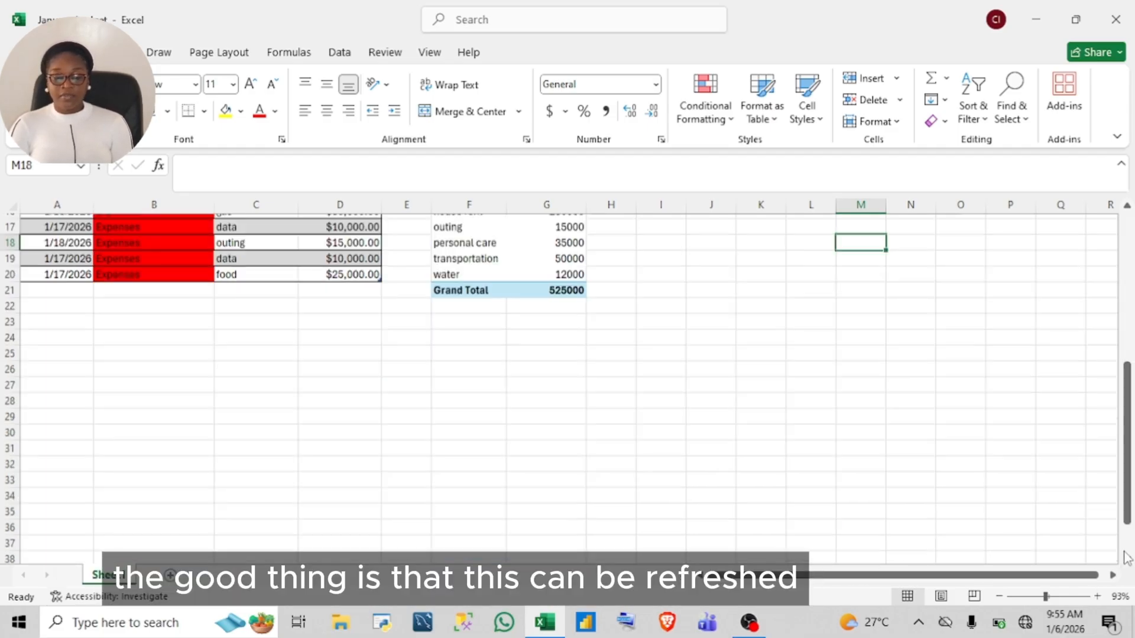
pyautogui.scroll(4, 1126, 559)
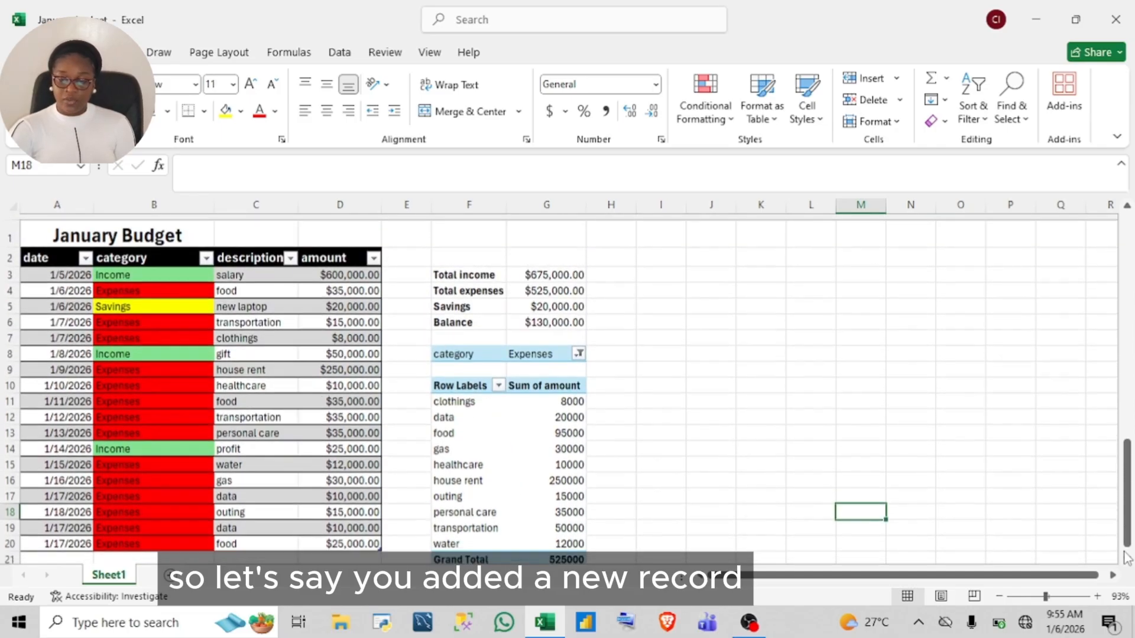
pyautogui.scroll(-2, 1126, 558)
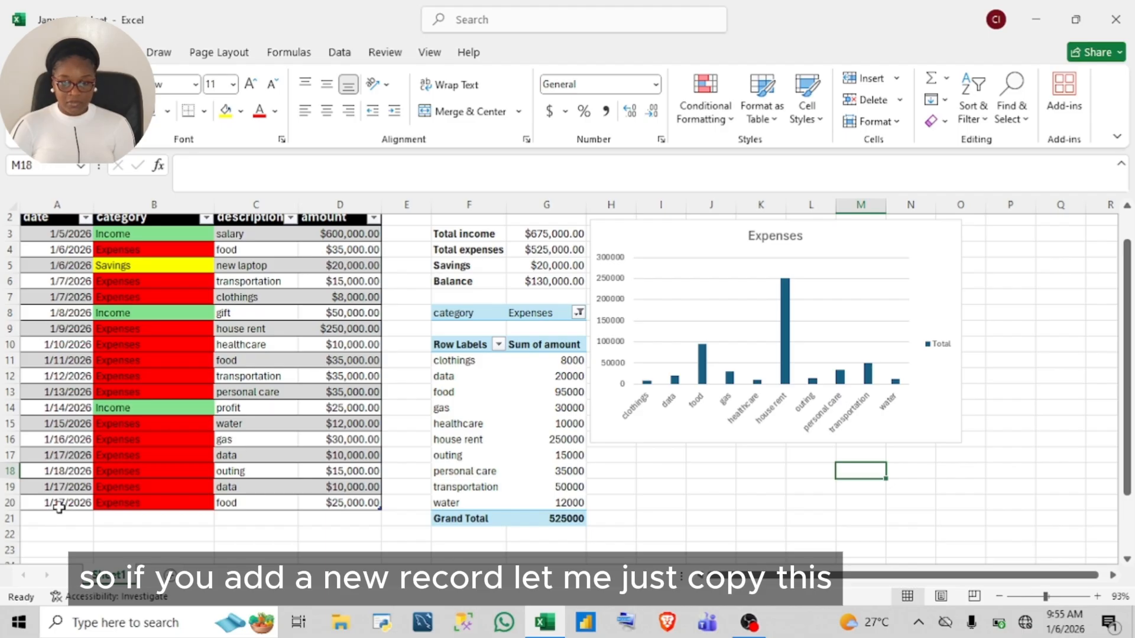
pyautogui.click(53, 267)
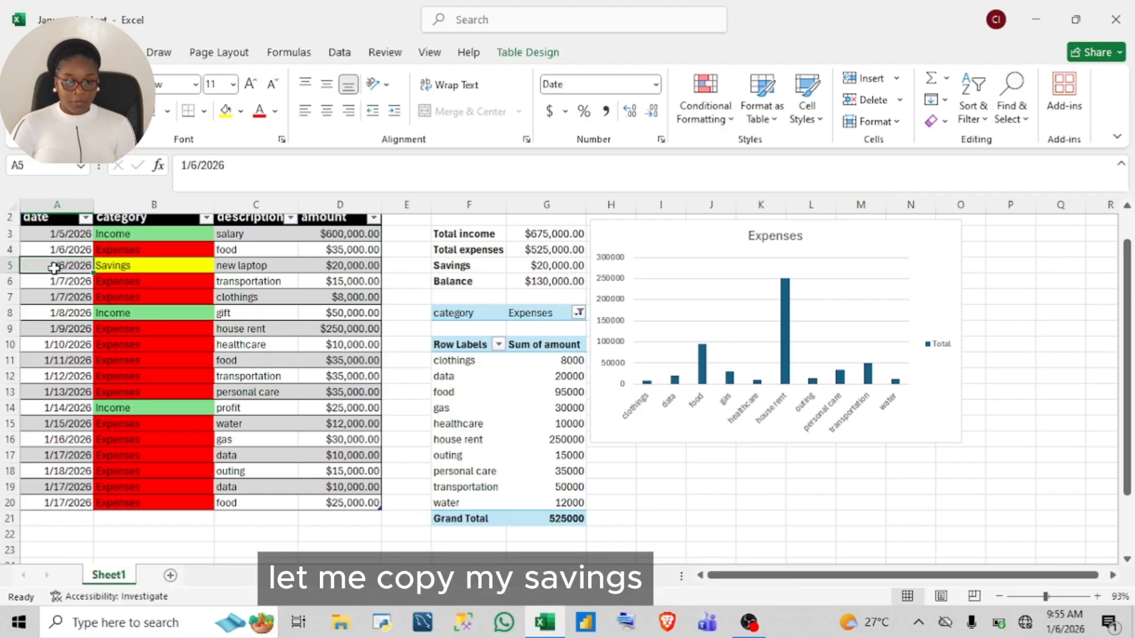
pyautogui.moveTo(54, 267); pyautogui.dragTo(333, 266)
pyautogui.hotkey('ctrl', 'c')
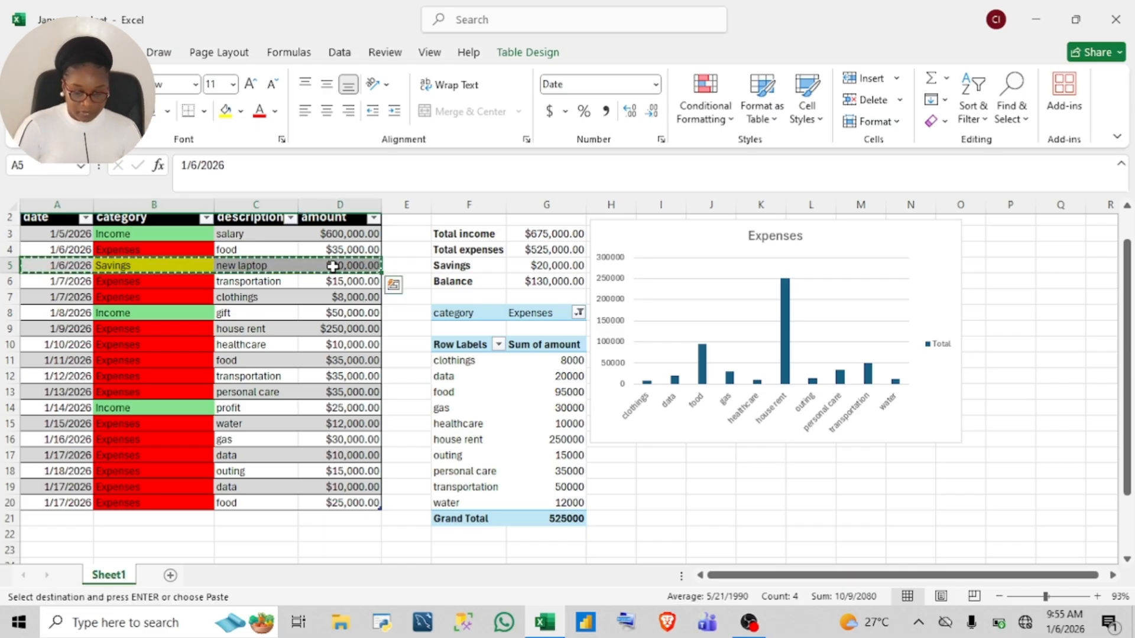
pyautogui.click(83, 521)
pyautogui.hotkey('ctrl', 'v')
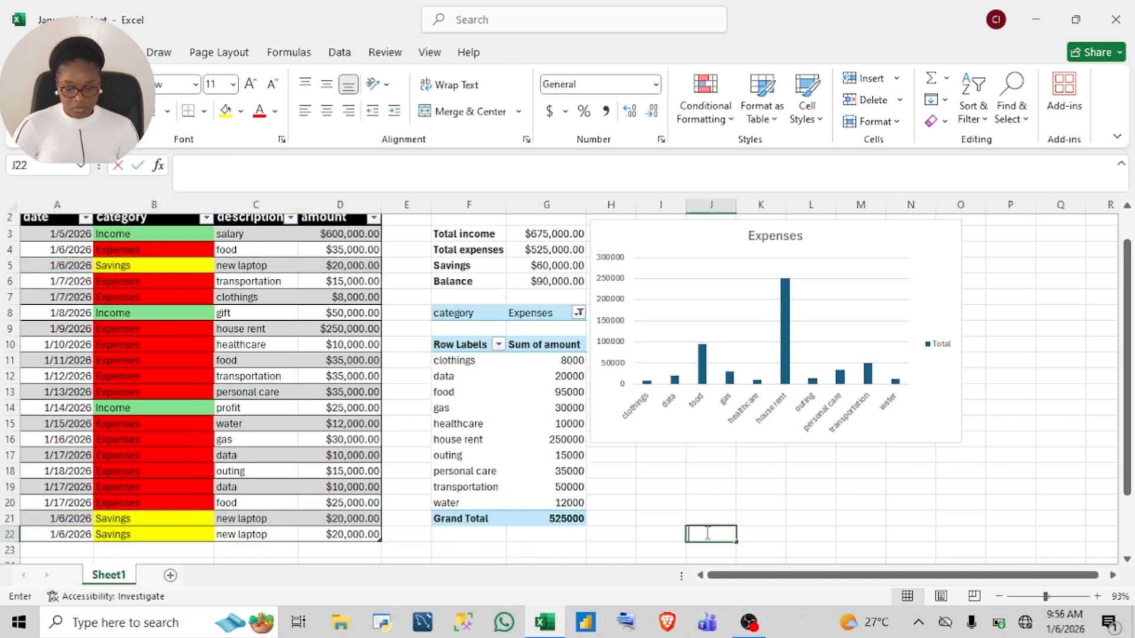
pyautogui.press('F2')
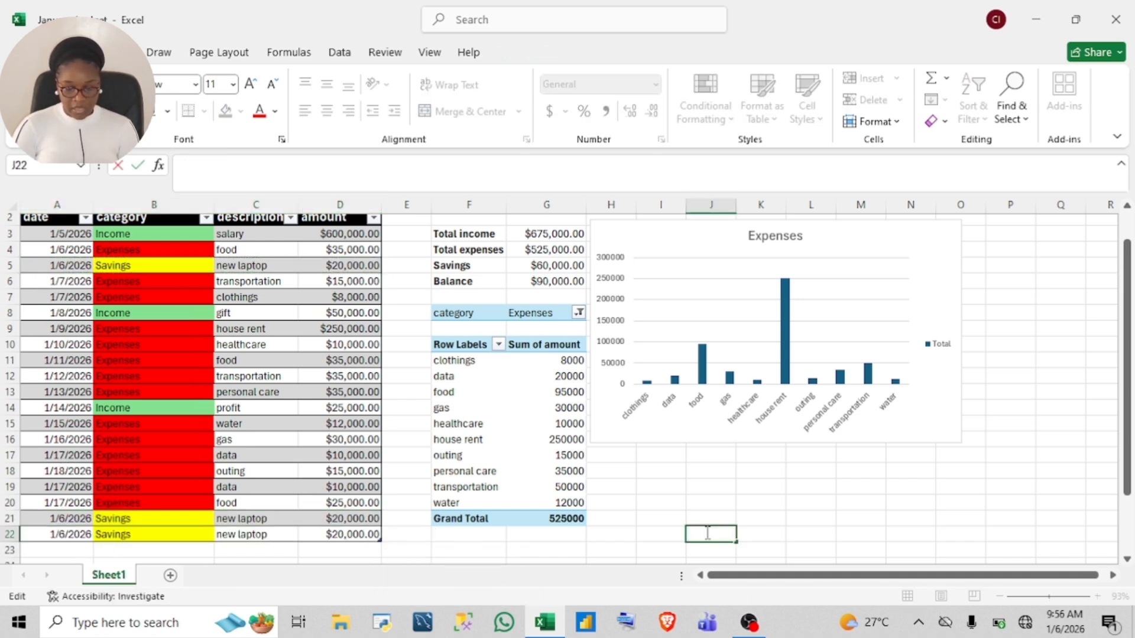
# Change the new savings record in row 21 to the description "Investment" and the amount 100000.
pyautogui.click(253, 520)
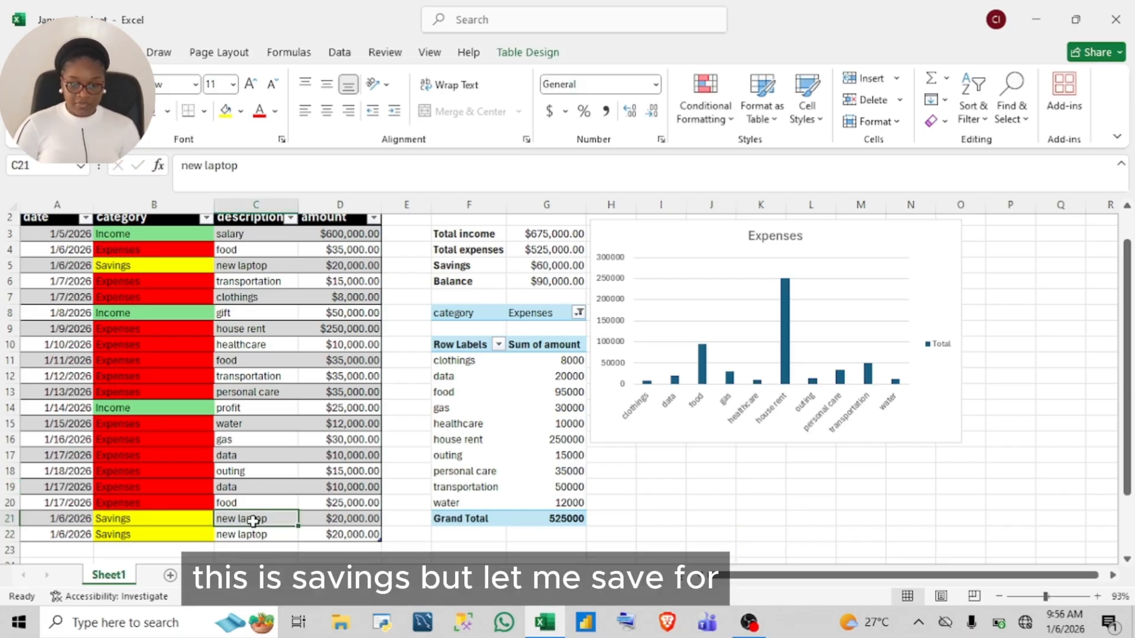
pyautogui.doubleClick(262, 519)
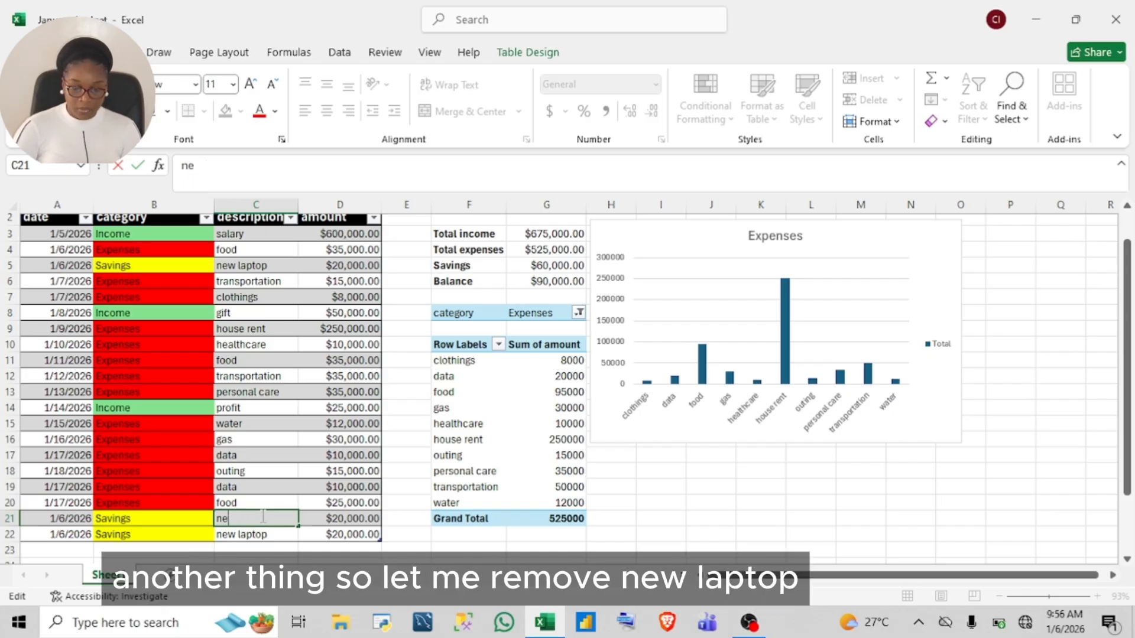
pyautogui.press('BackSpace')
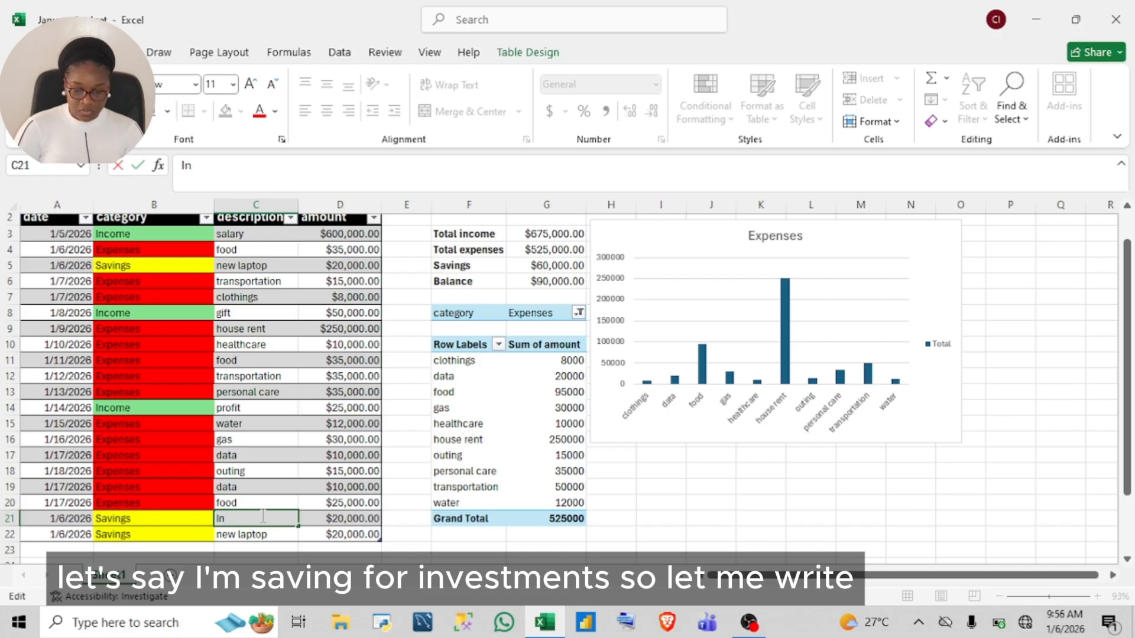
pyautogui.write('Investment')
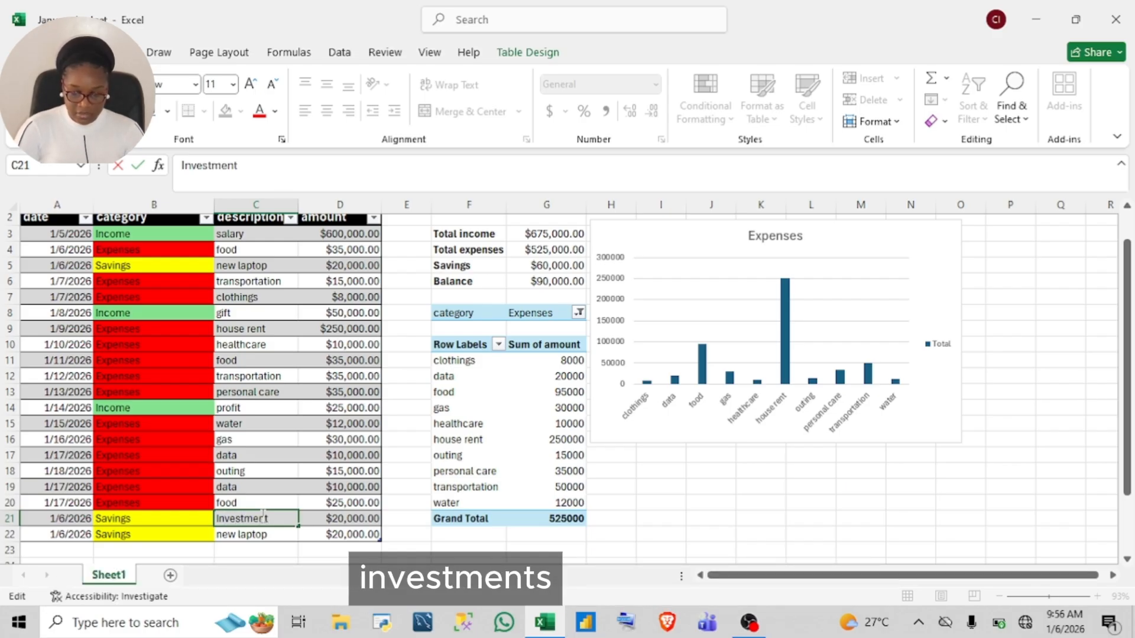
pyautogui.click(338, 519)
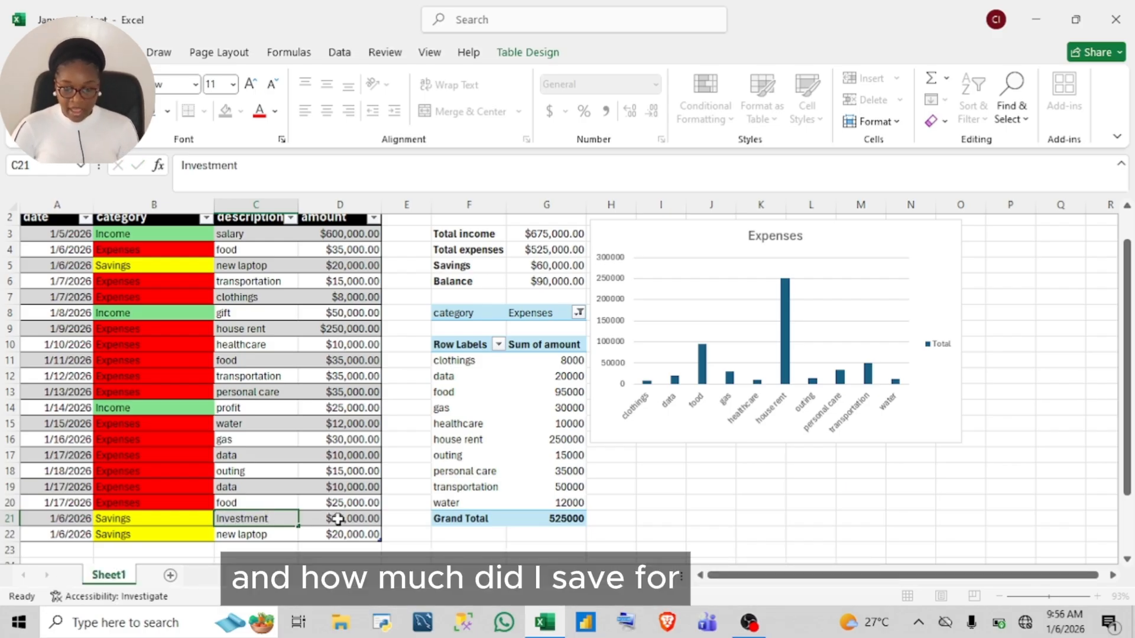
pyautogui.doubleClick(337, 519)
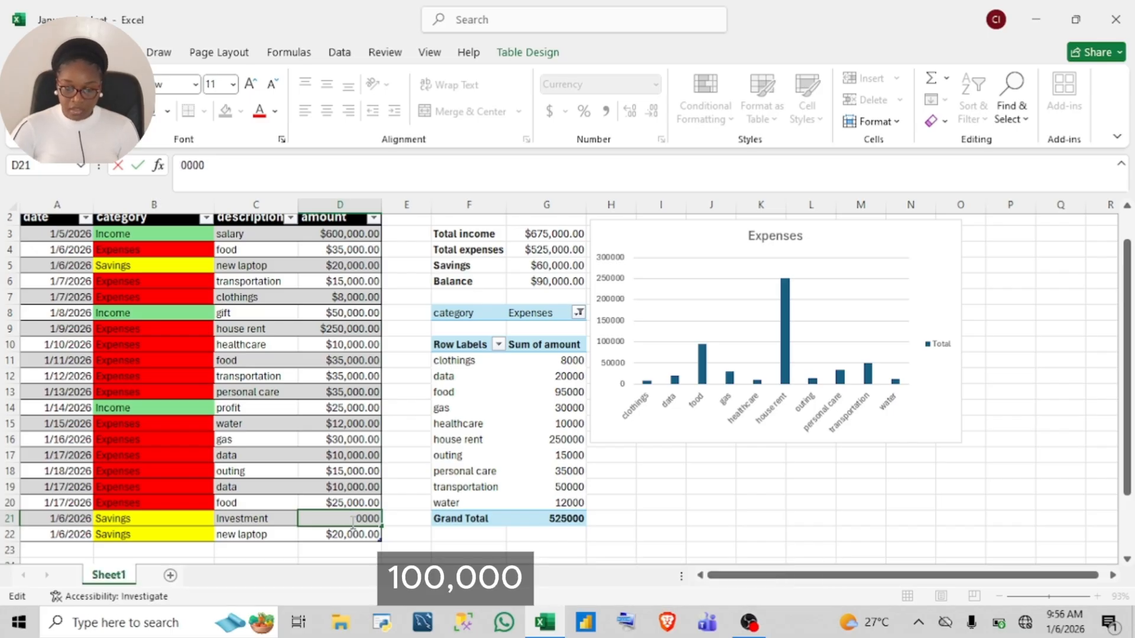
pyautogui.write('10')
pyautogui.press('Return')
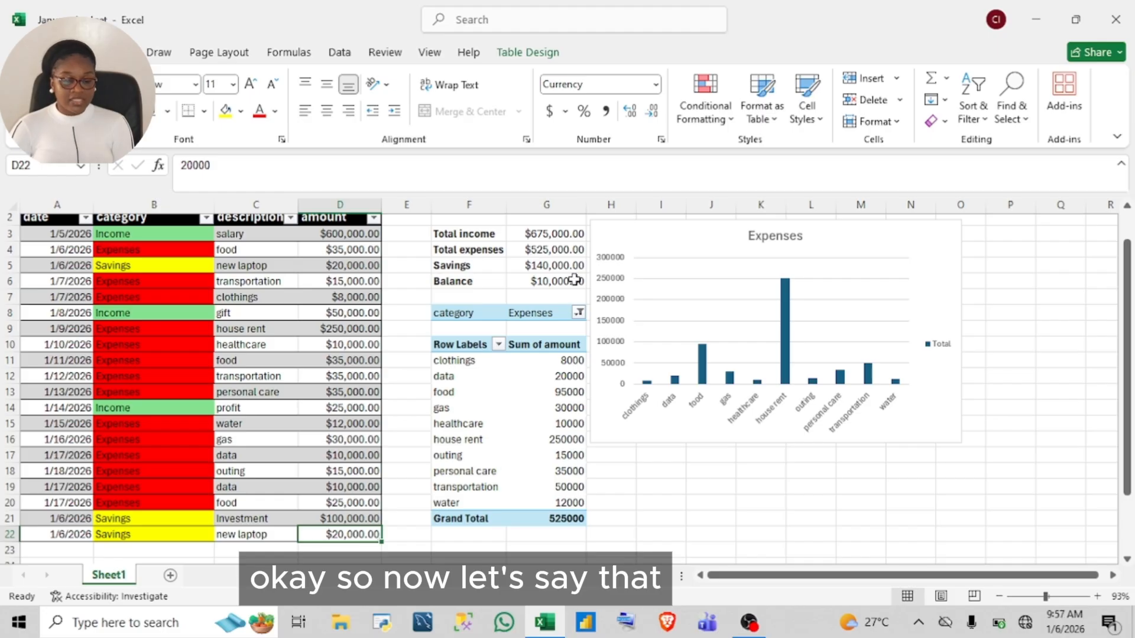
# Change the record in row 22 to the category "Expenses" and the description "data".
pyautogui.click(193, 538)
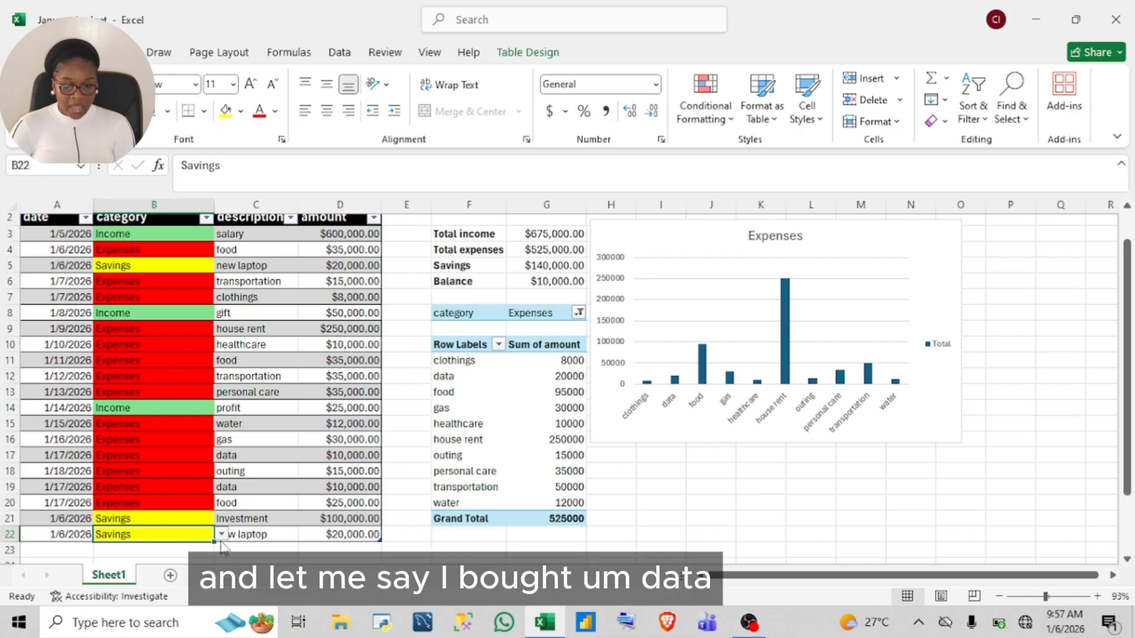
pyautogui.click(221, 535)
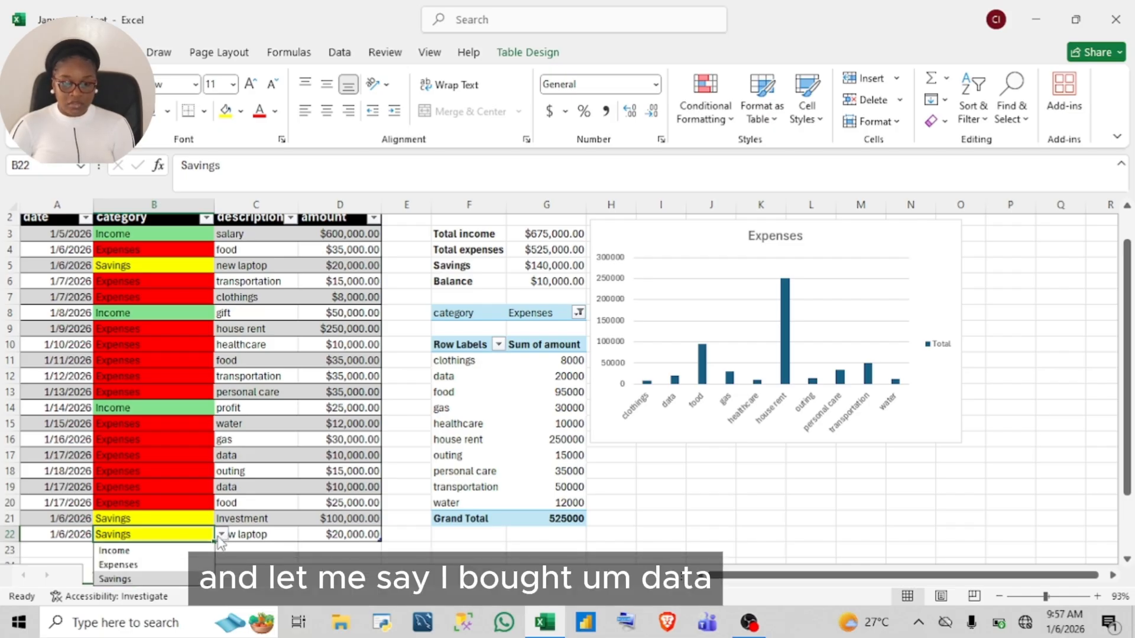
pyautogui.click(119, 565)
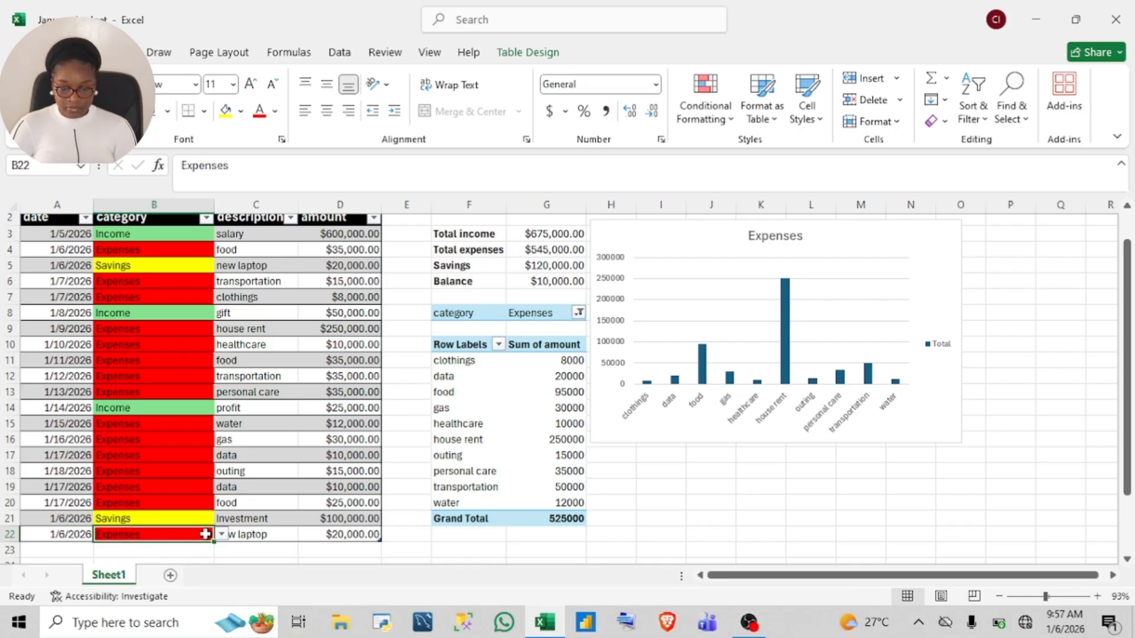
pyautogui.click(254, 535)
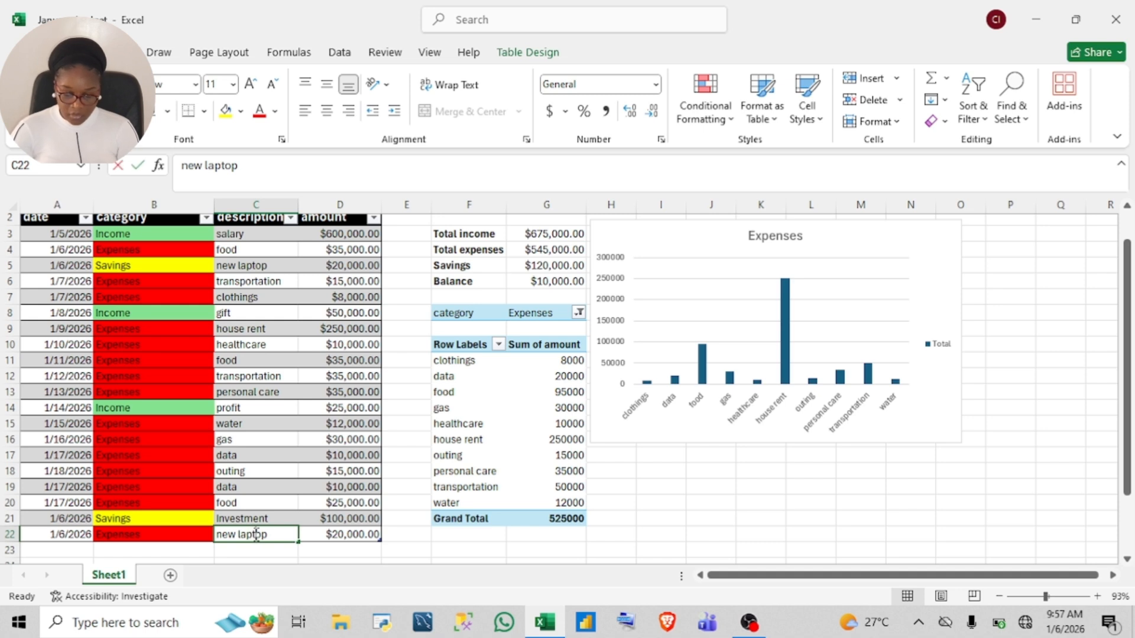
pyautogui.doubleClick(257, 535)
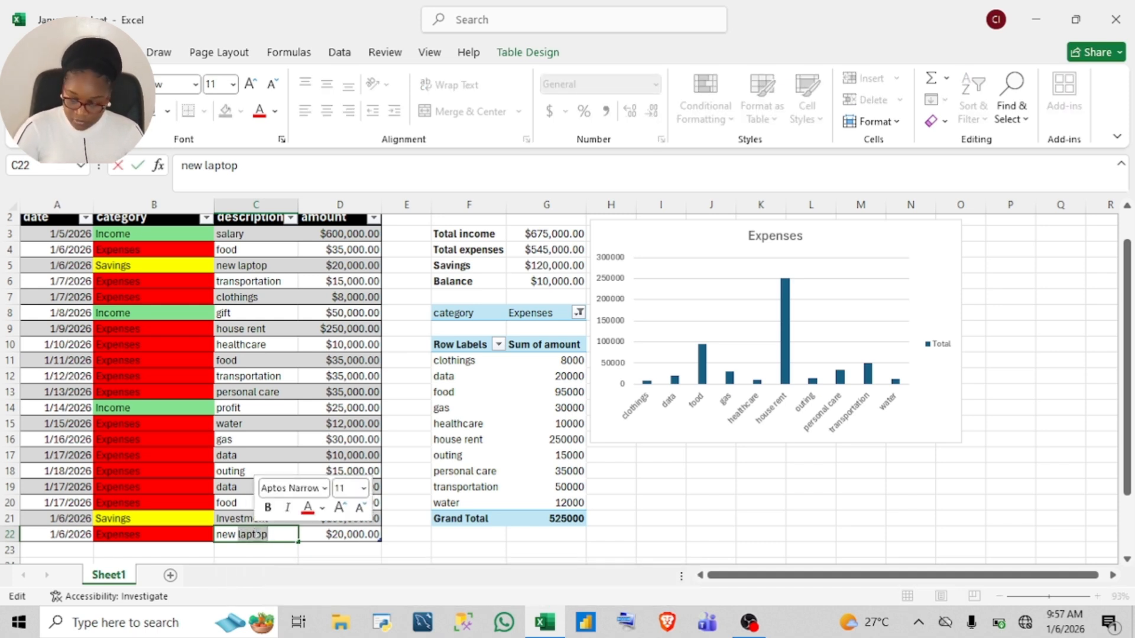
pyautogui.press('BackSpace')
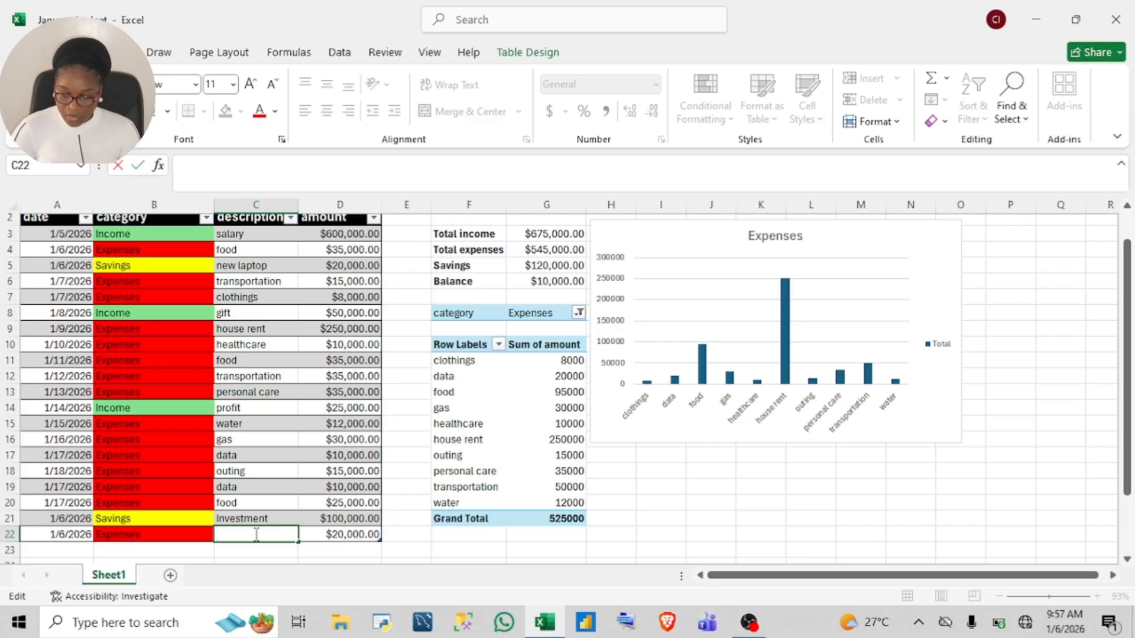
pyautogui.write('da')
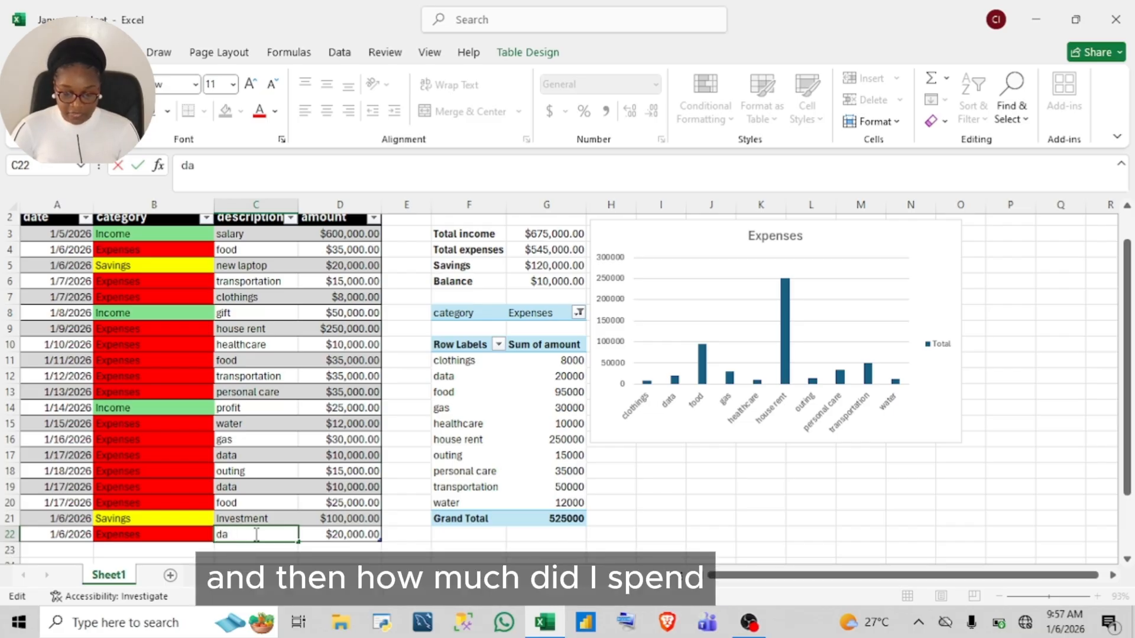
pyautogui.write('ata')
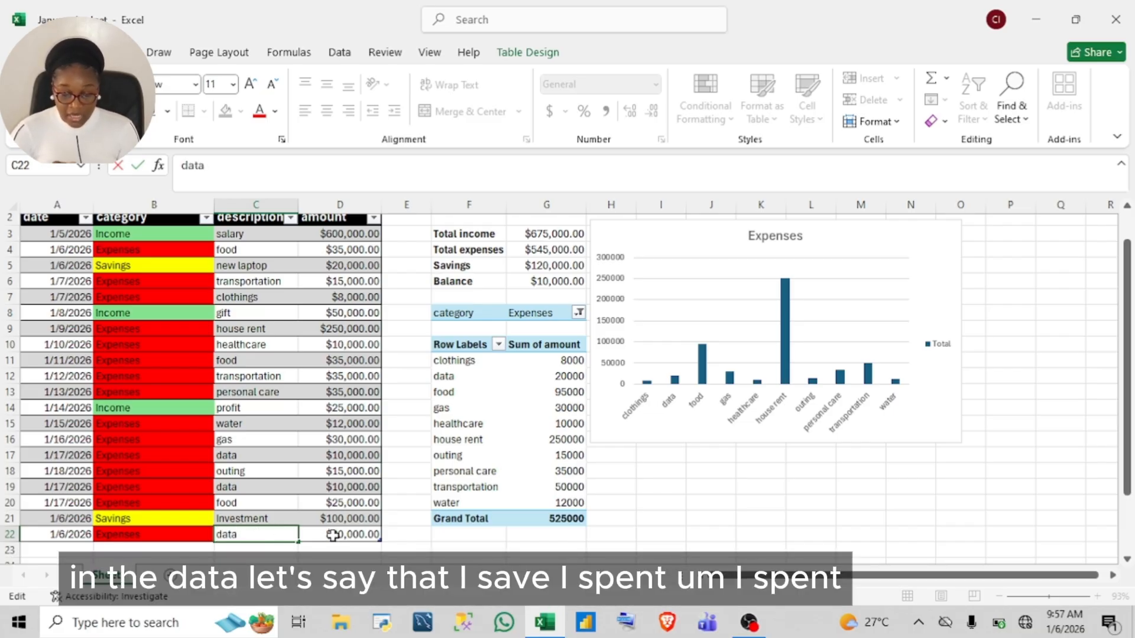
# Set the amount of the data expense in row 22 to 25000.
pyautogui.click(356, 534)
pyautogui.doubleClick(357, 535)
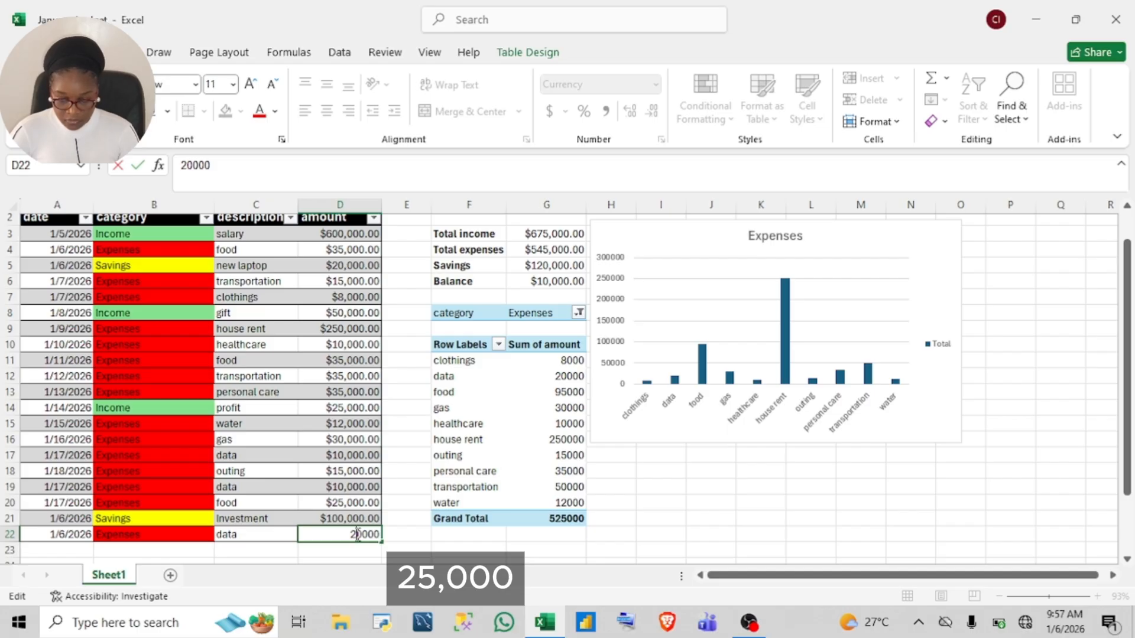
pyautogui.press('Delete')
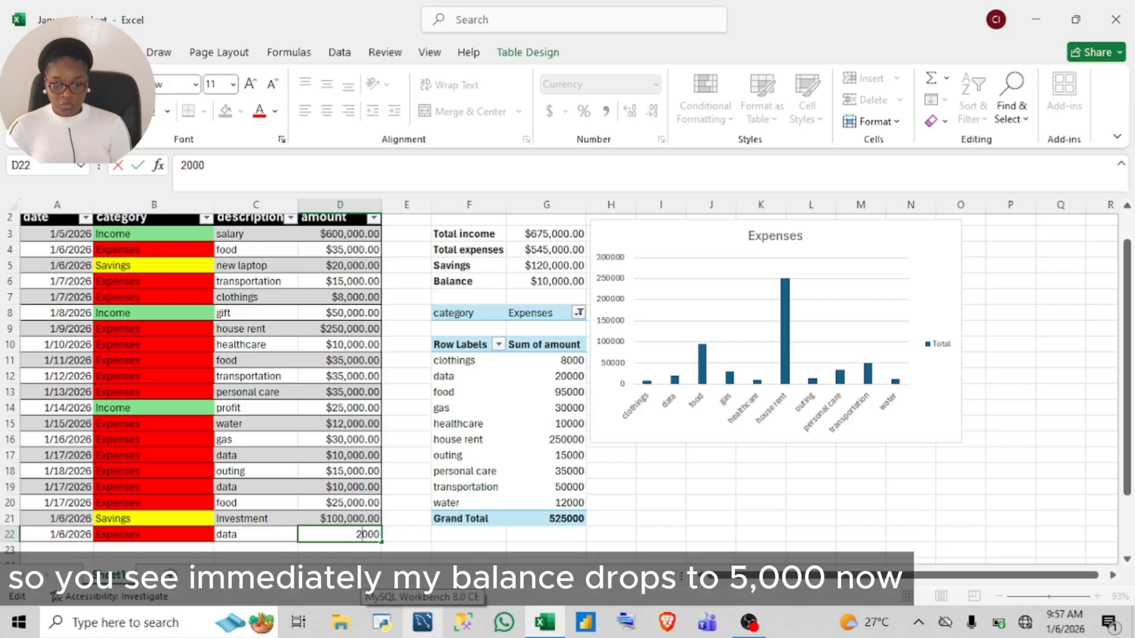
pyautogui.write('5')
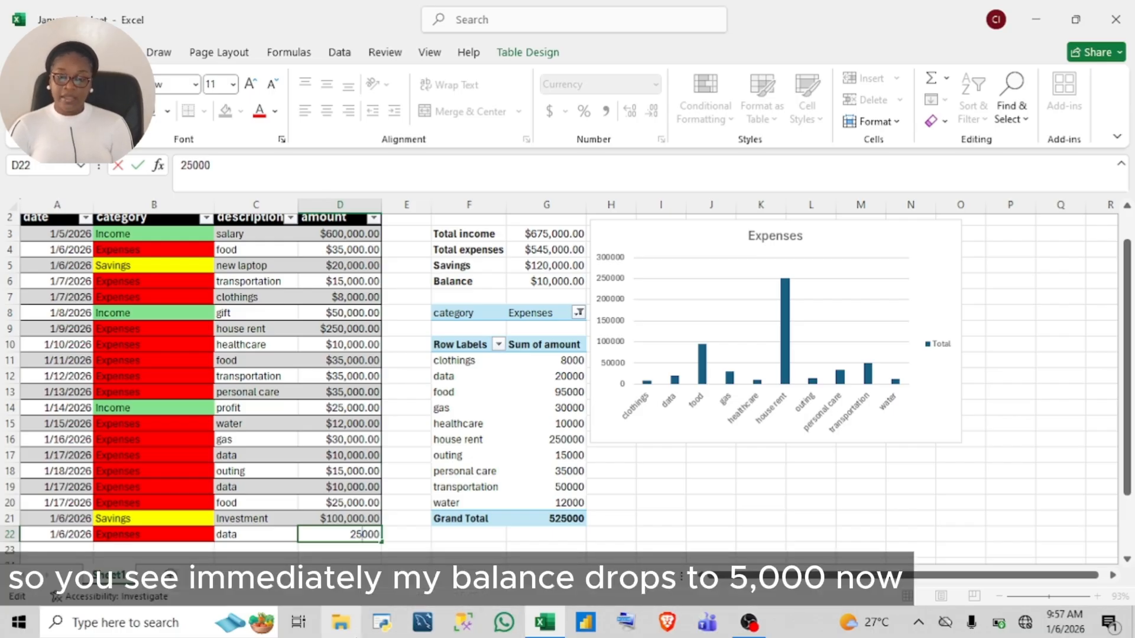
pyautogui.press('Return')
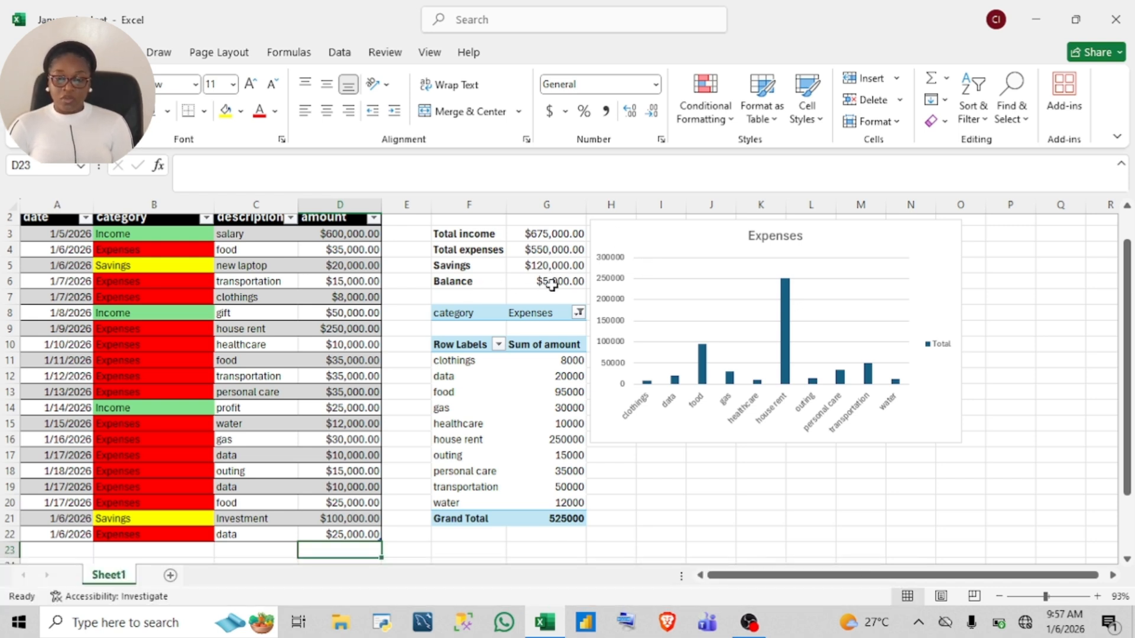
# Refresh the Expenses PivotChart's data to include the new records, and deselect the chart.
pyautogui.click(858, 234)
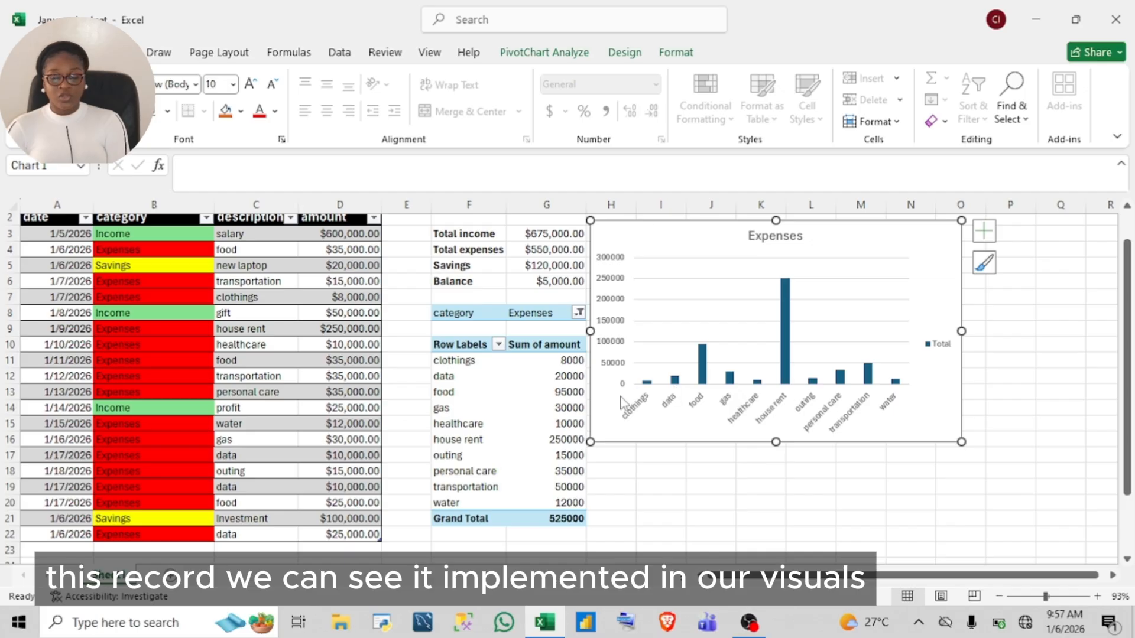
pyautogui.moveTo(785, 291)
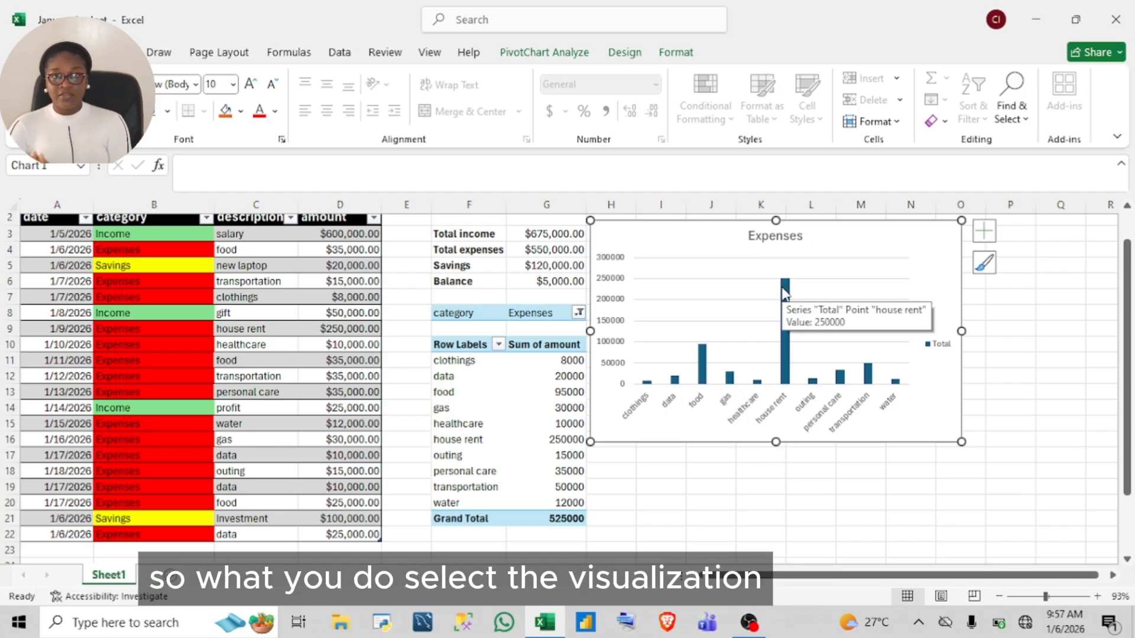
pyautogui.rightClick(851, 248)
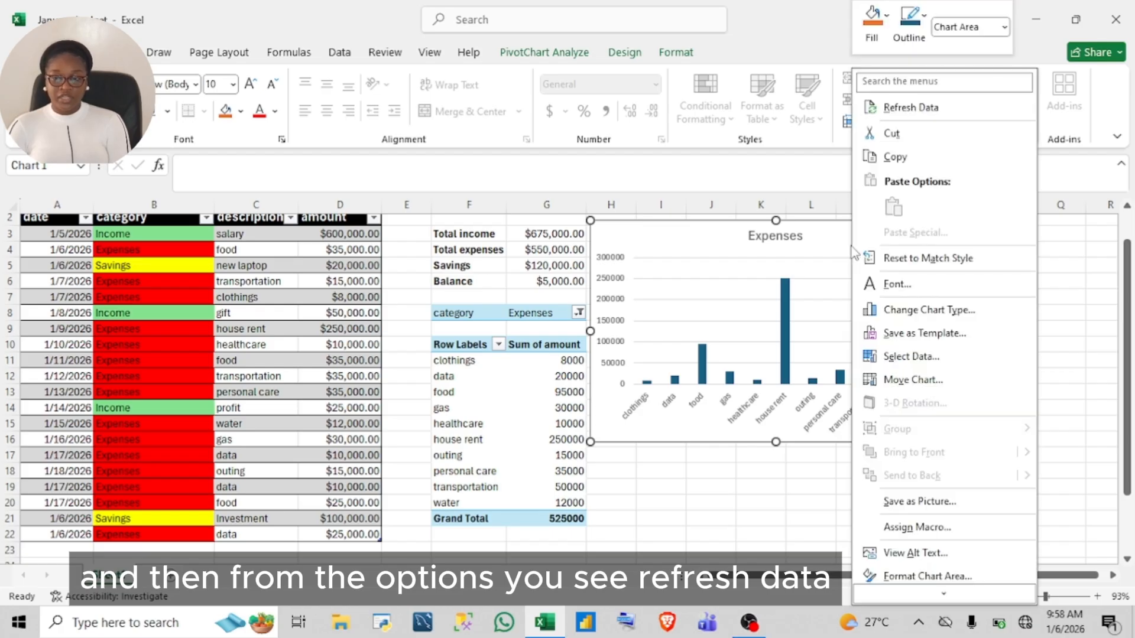
pyautogui.click(903, 108)
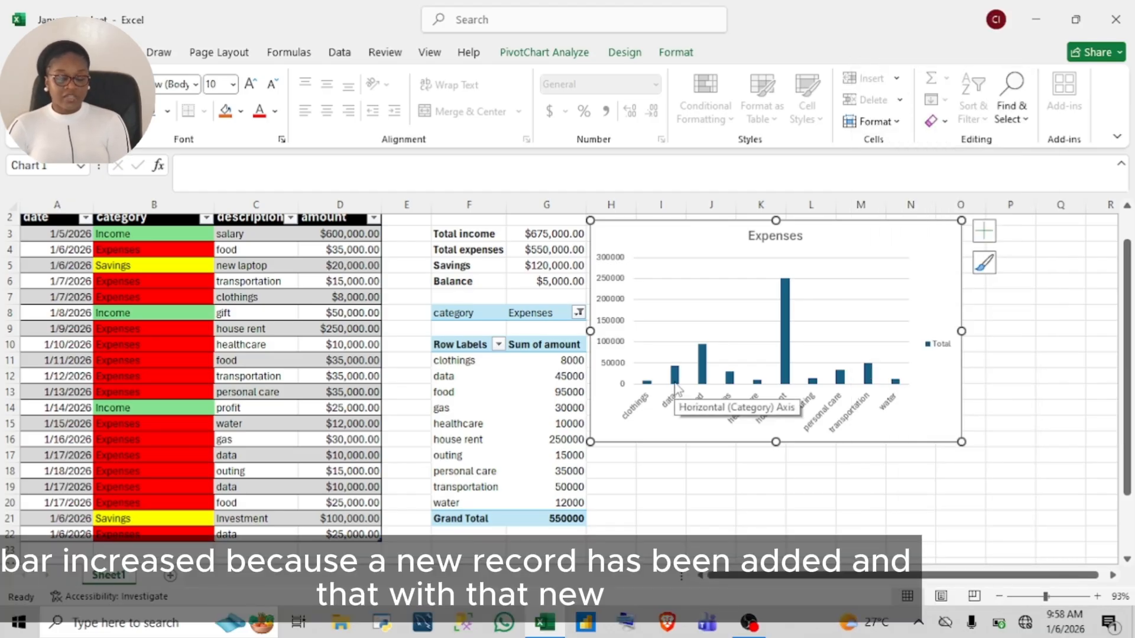
pyautogui.moveTo(675, 385)
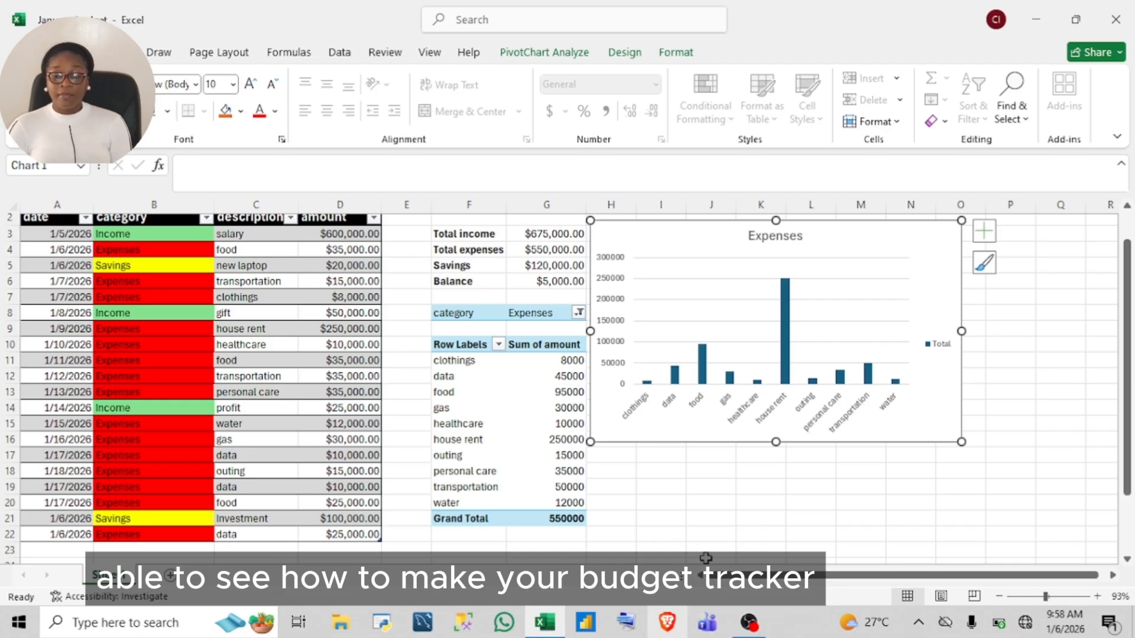
pyautogui.click(722, 506)
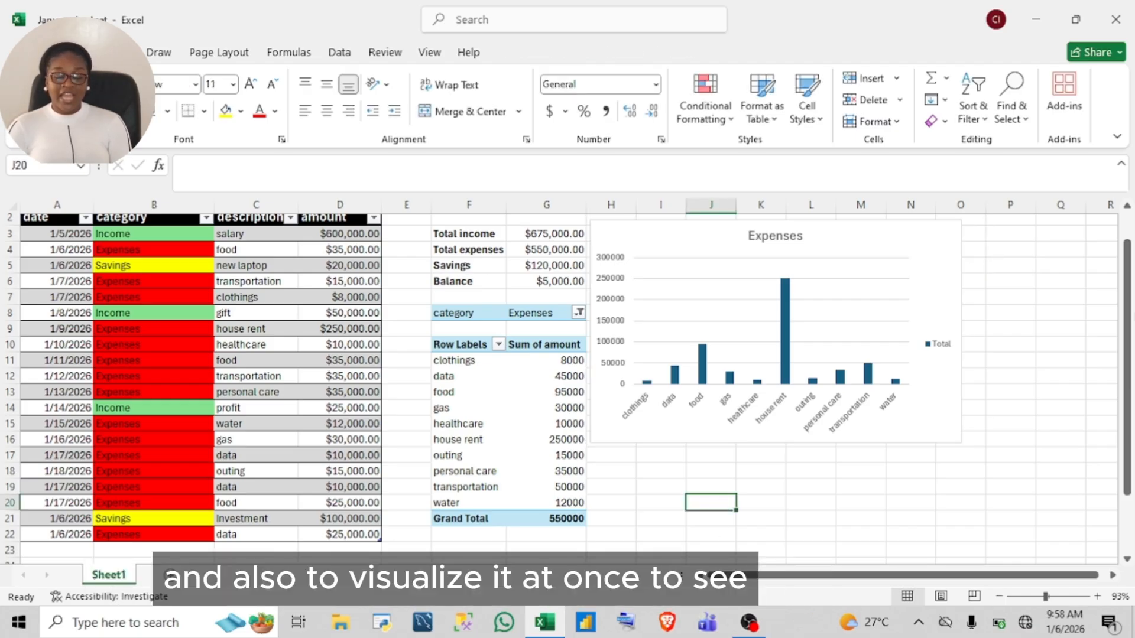
pyautogui.click(1127, 207)
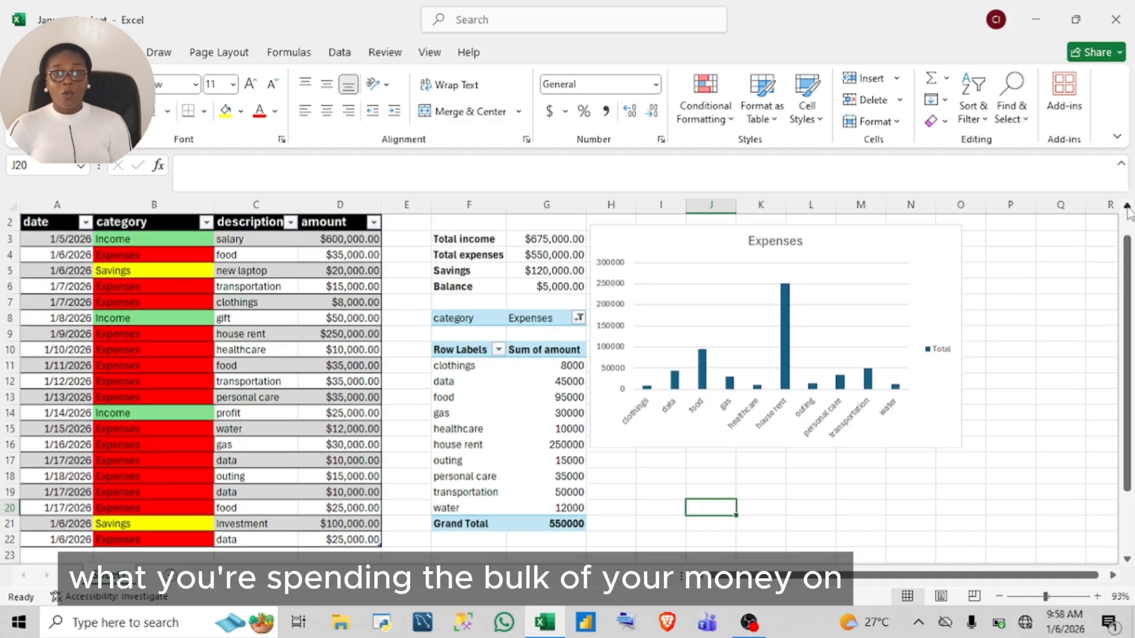
pyautogui.click(1127, 207)
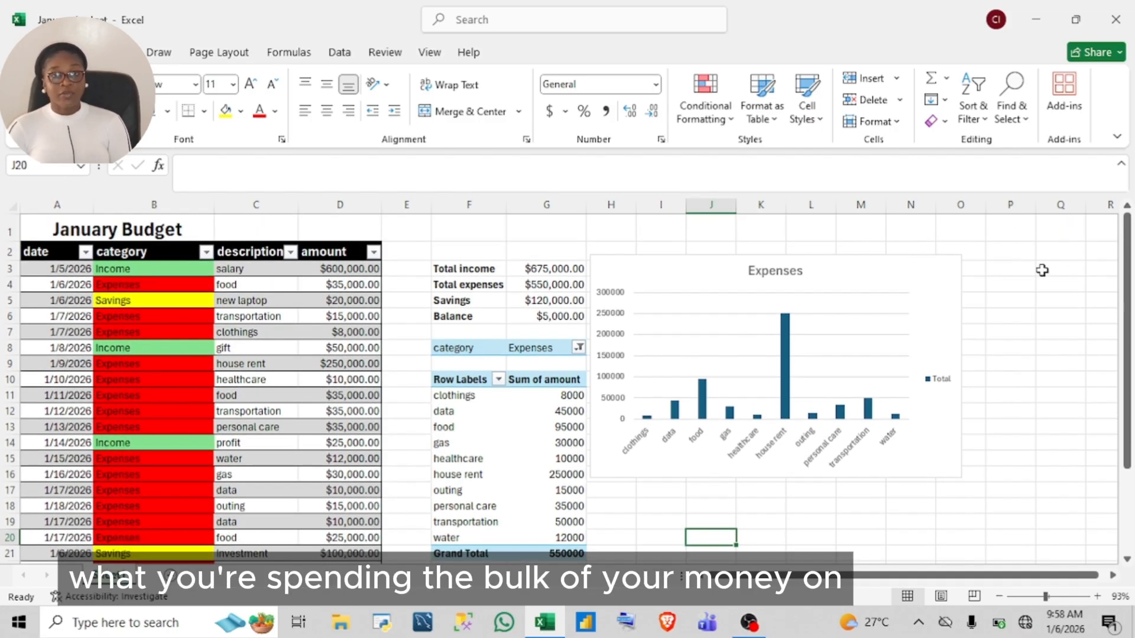